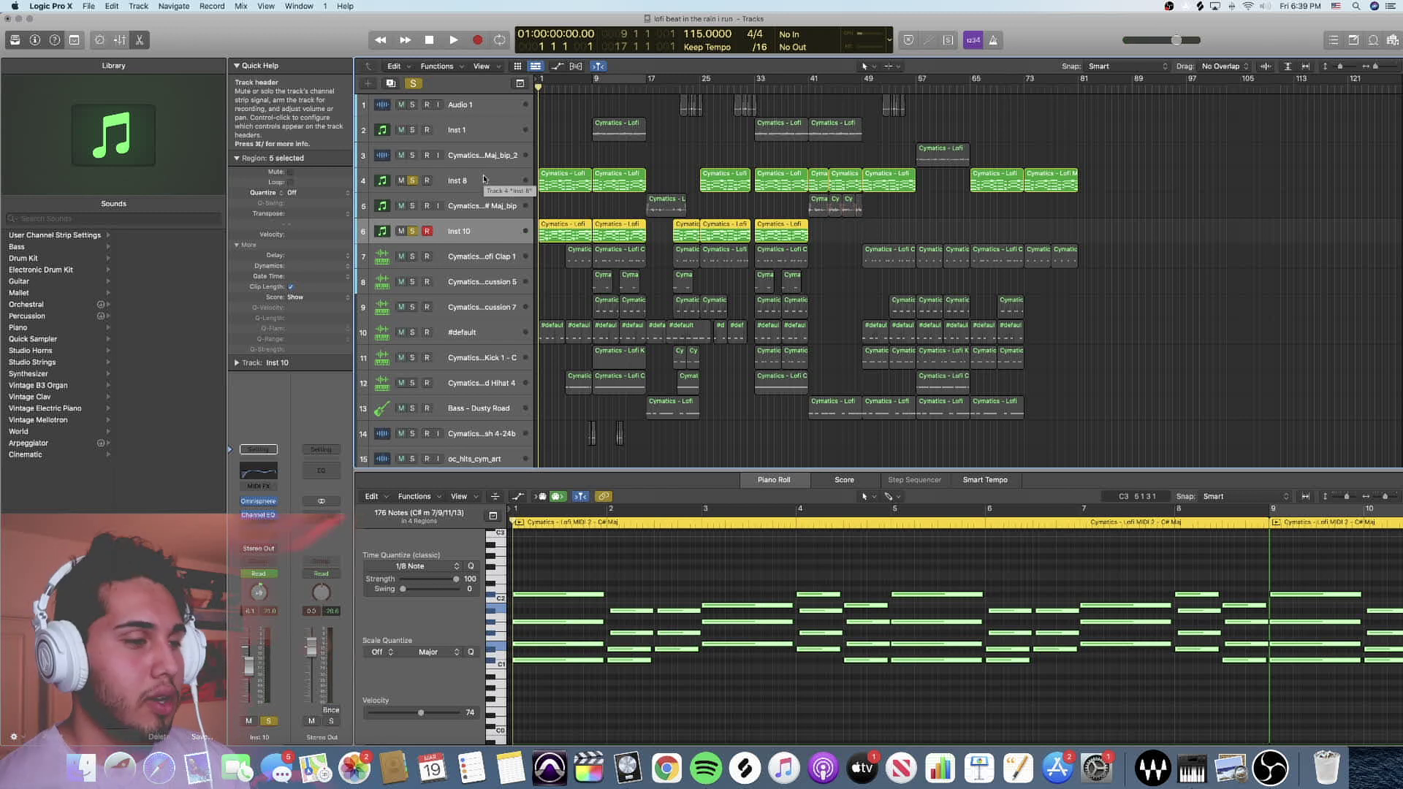
# Check the Inst 8 and Inst 10 chord synth plug-in windows, then close them
pyautogui.click(483, 180)
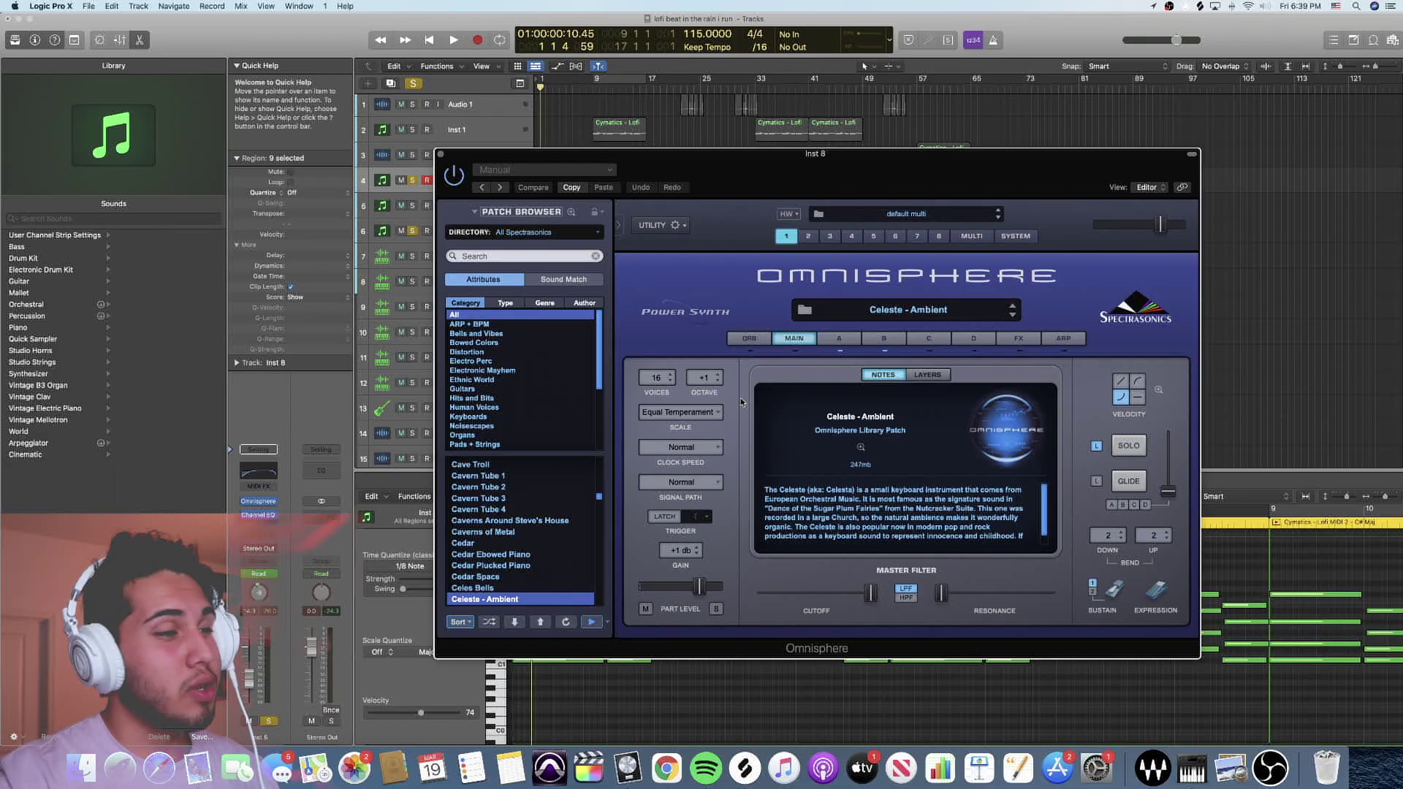
pyautogui.press('super+w')
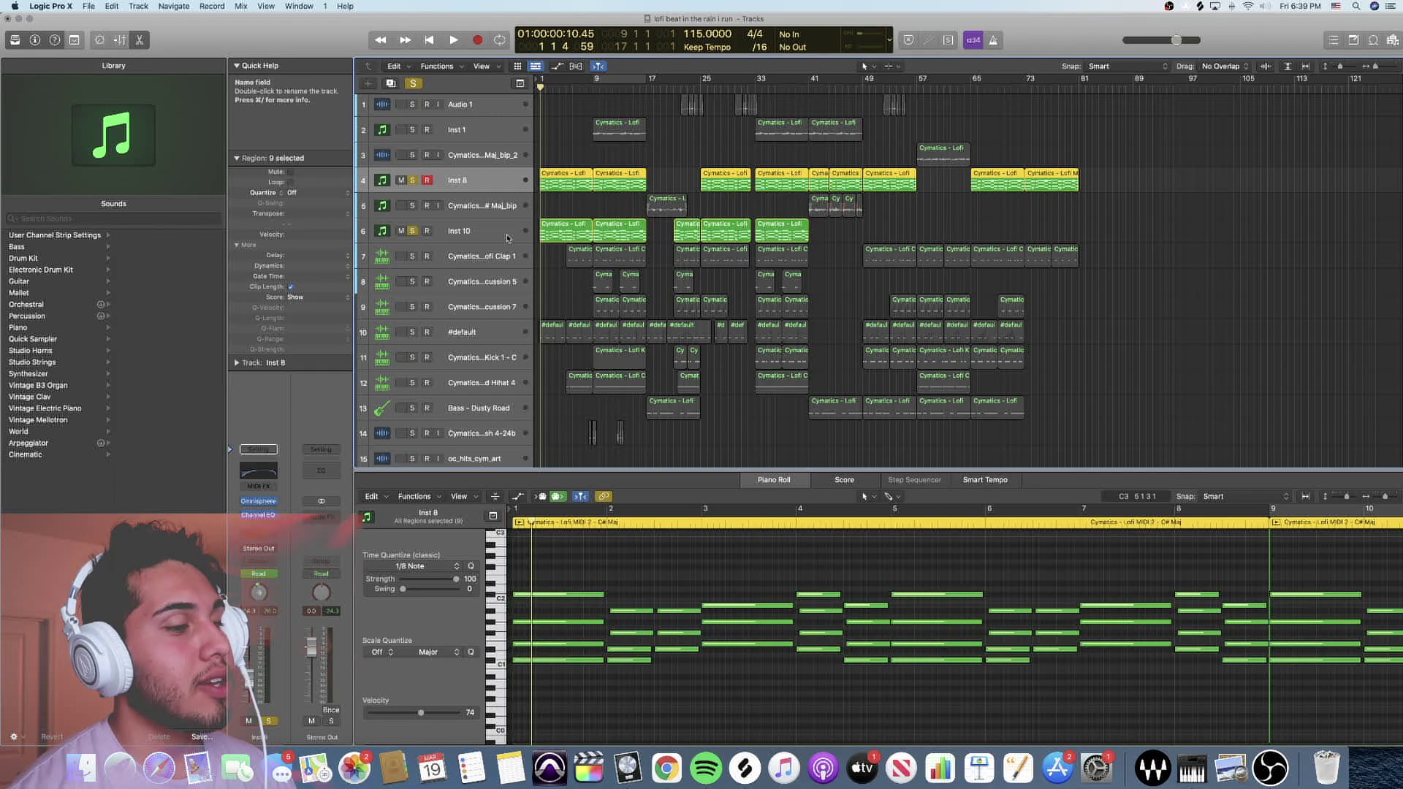
pyautogui.click(507, 236)
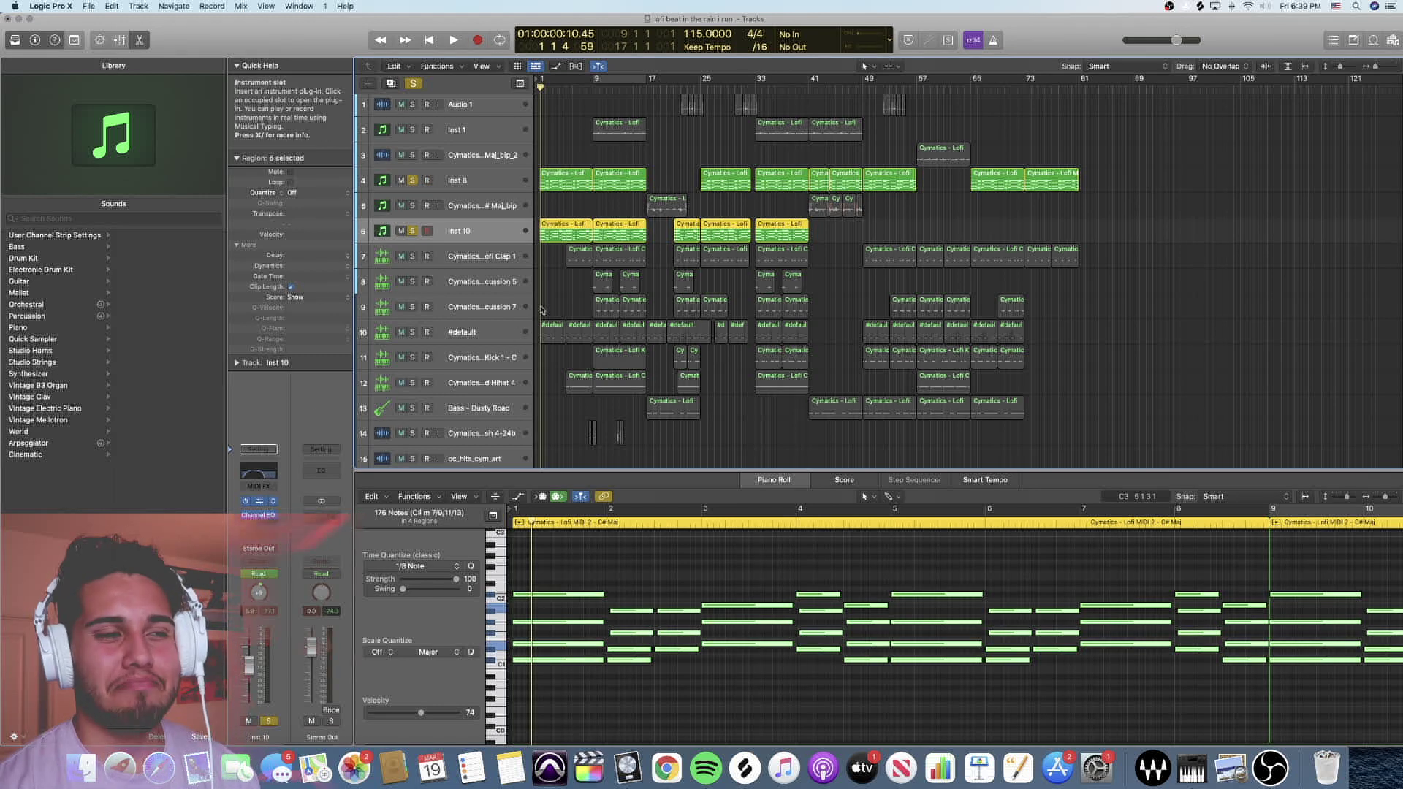
pyautogui.press('v')
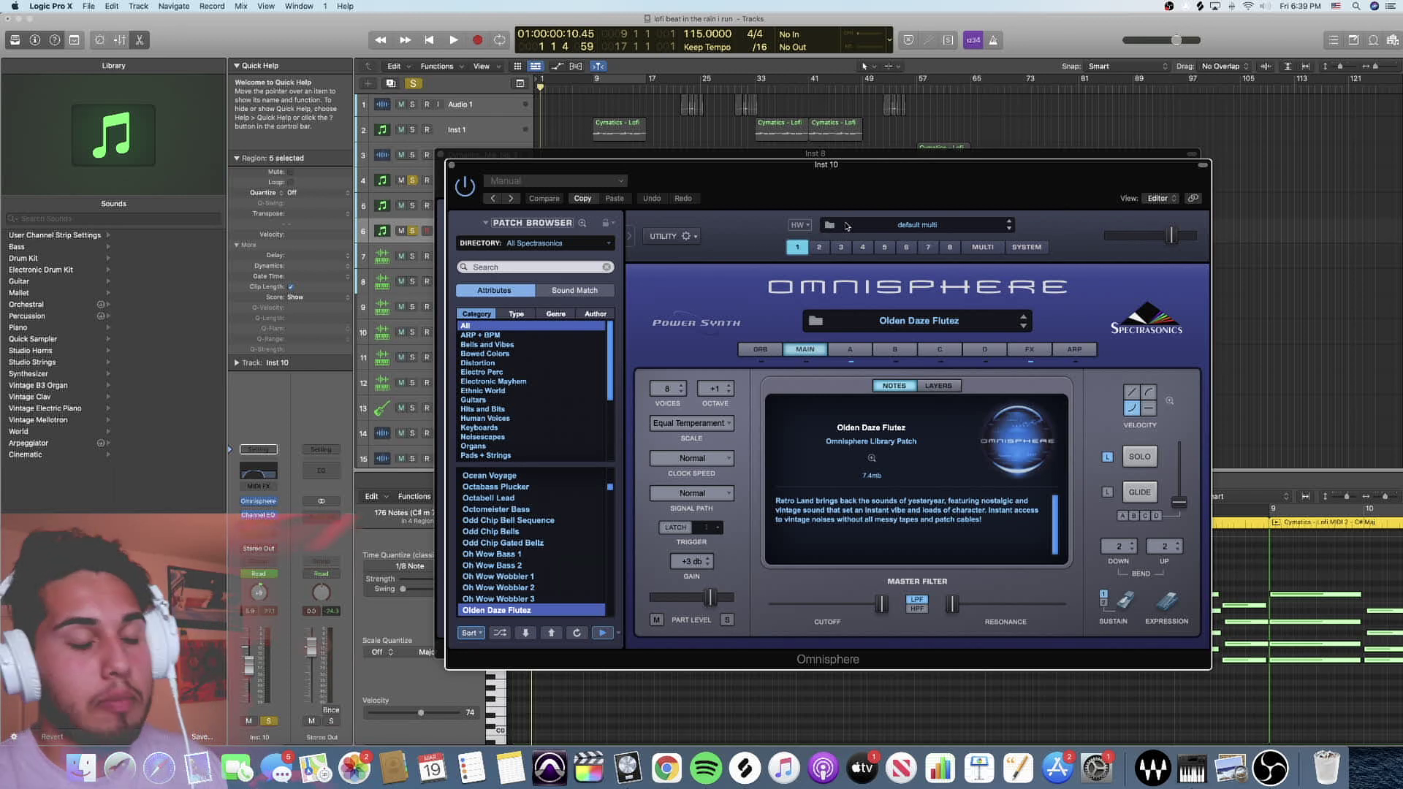
pyautogui.press('v')
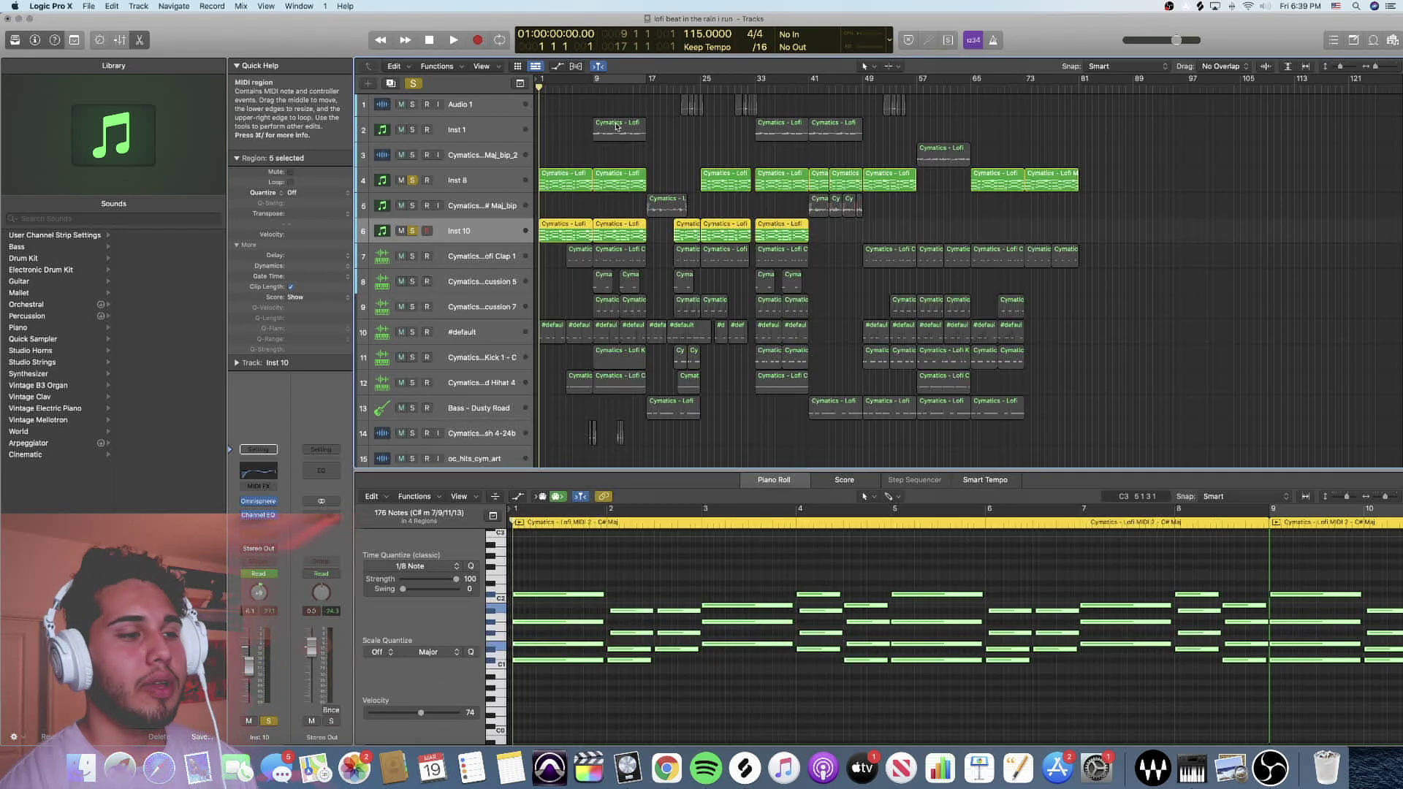
# Solo and select the #default track, then start playback of the beat
pyautogui.click(414, 332)
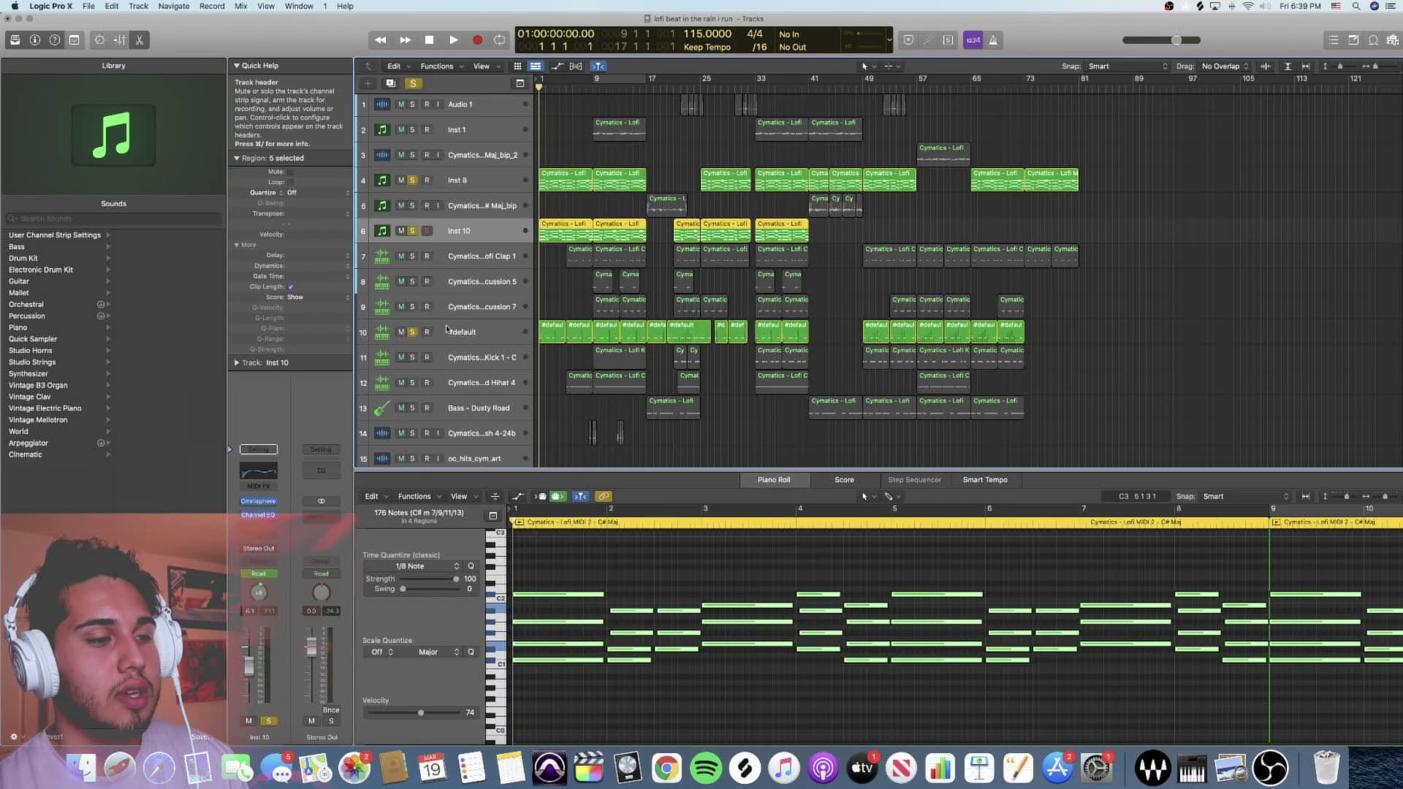
pyautogui.click(446, 332)
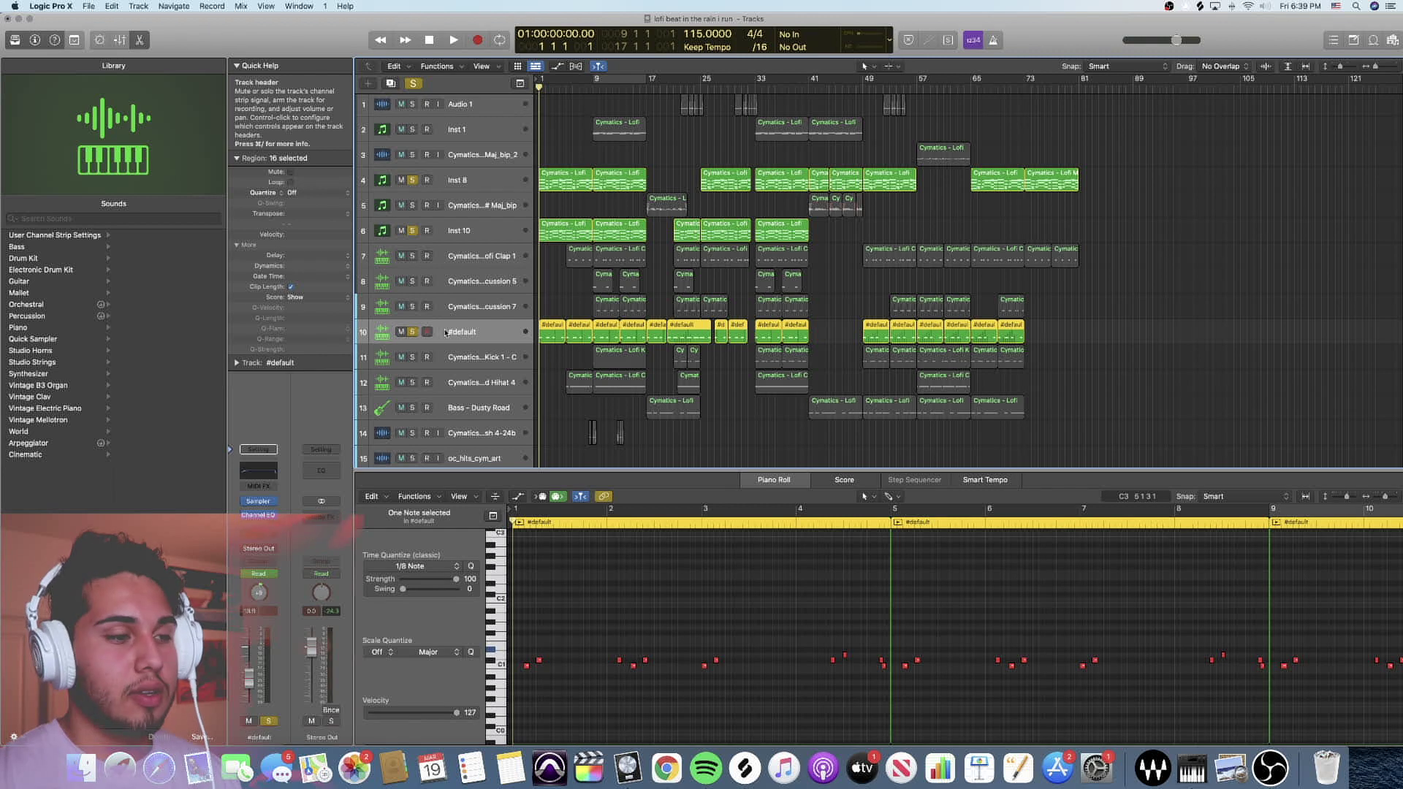
pyautogui.press('space')
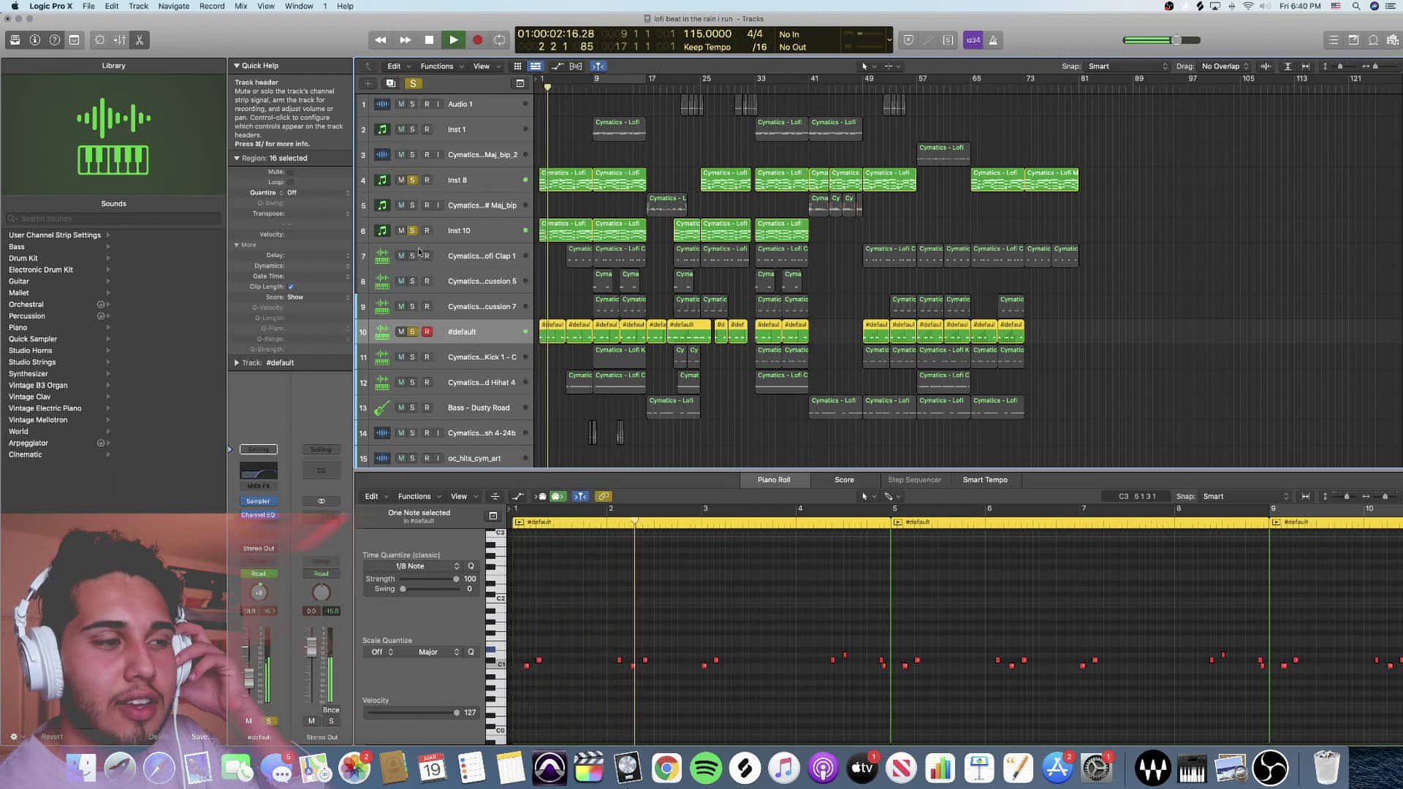
# Unsolo the chords, solo Inst 10 and the closed hihat, and show the first hihat region
pyautogui.click(412, 180)
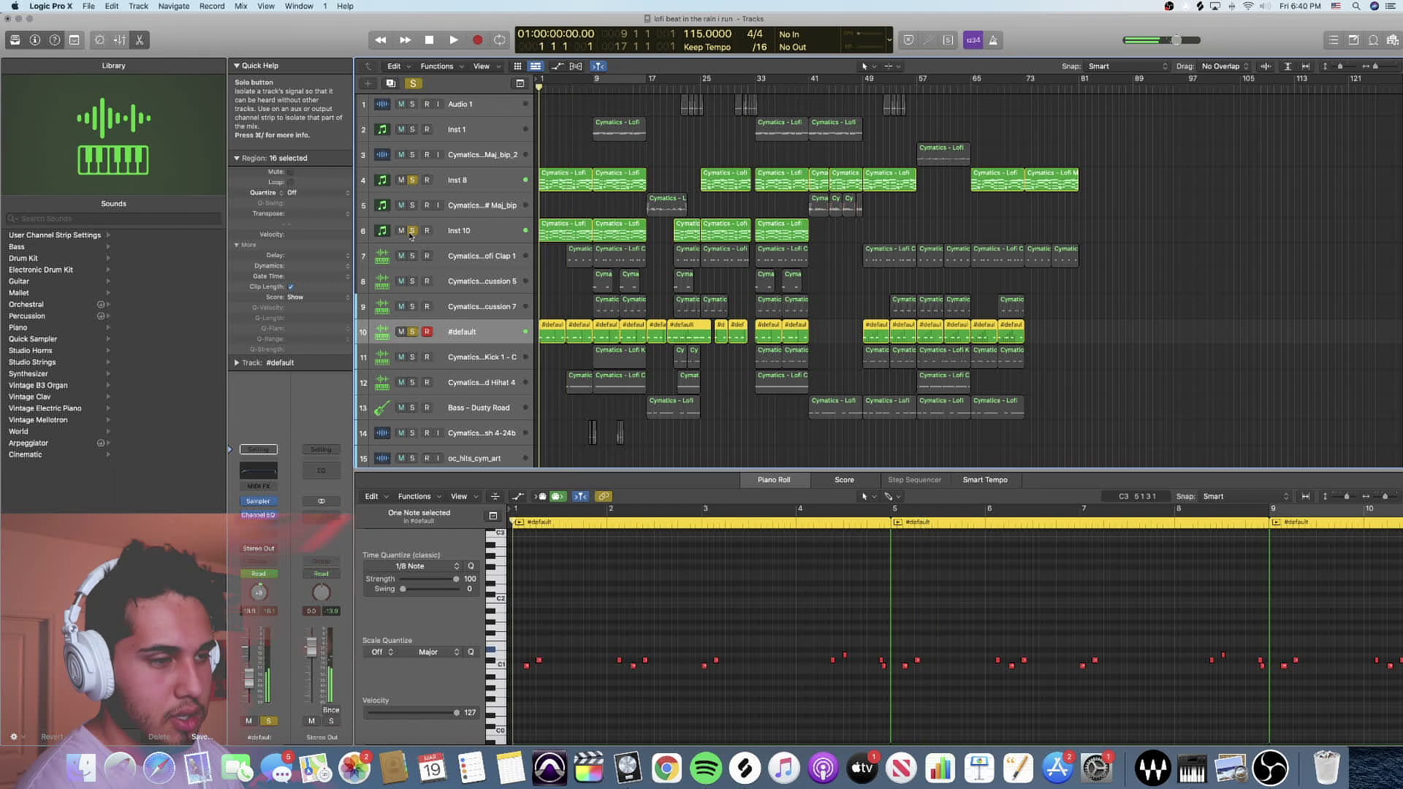
pyautogui.click(412, 232)
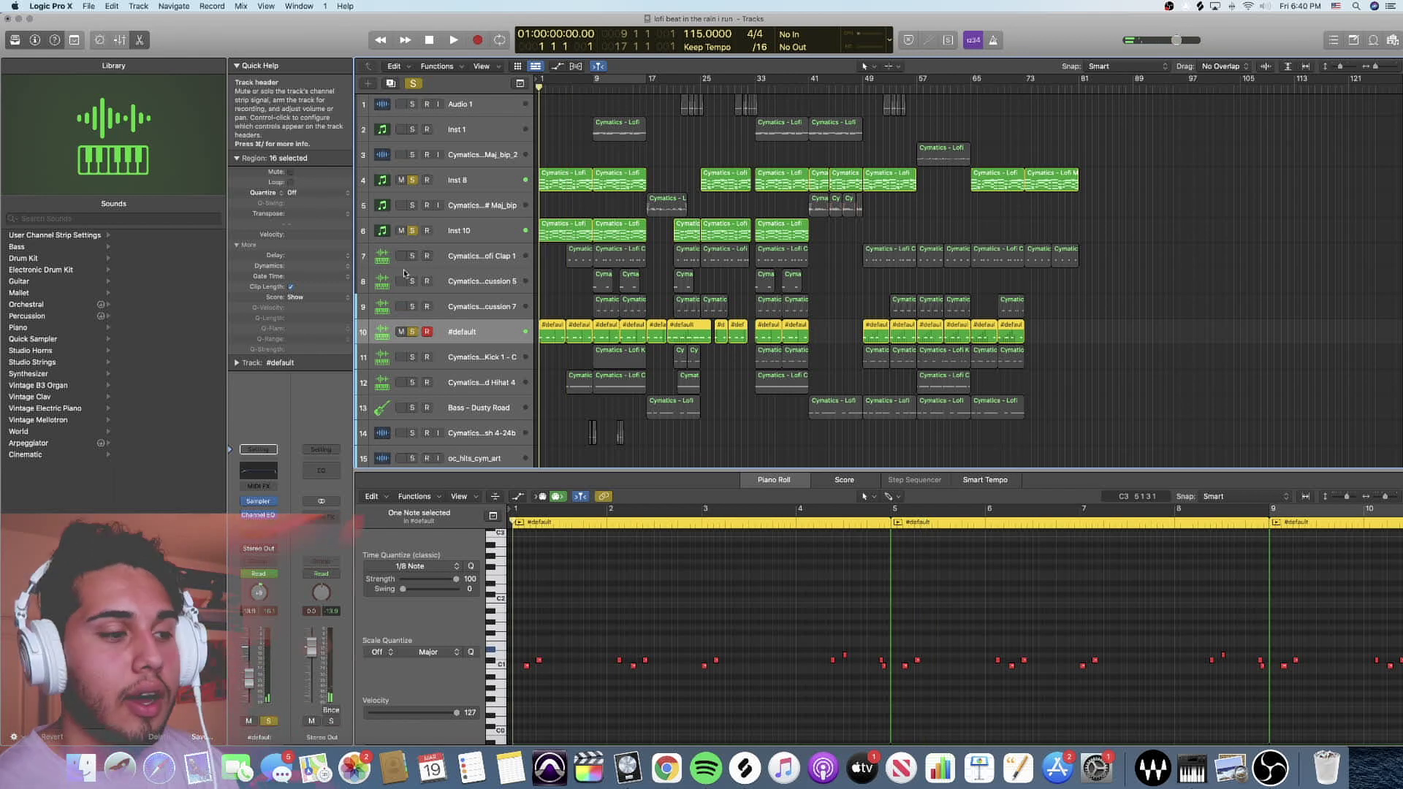
pyautogui.click(411, 381)
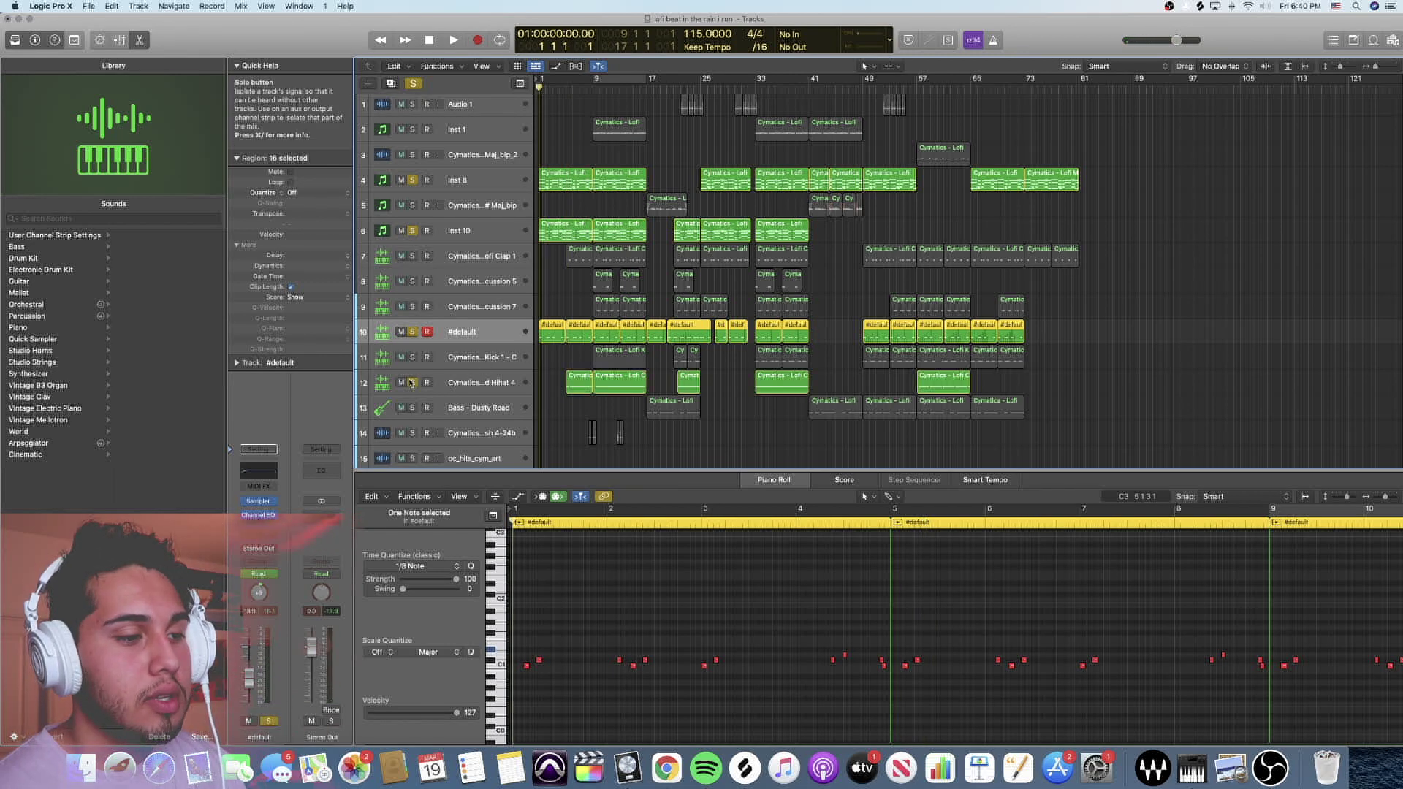
pyautogui.click(587, 380)
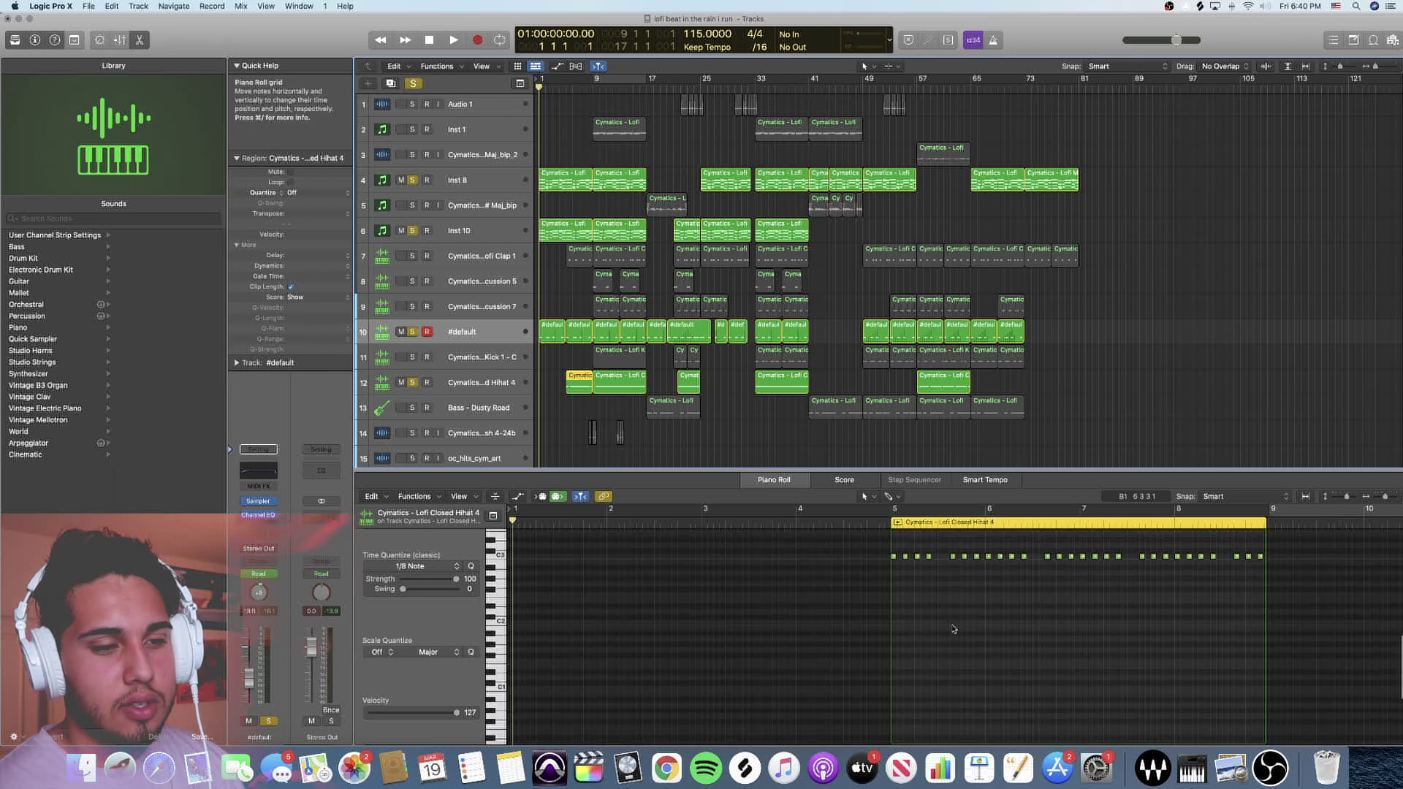
pyautogui.scroll(5, 952, 630)
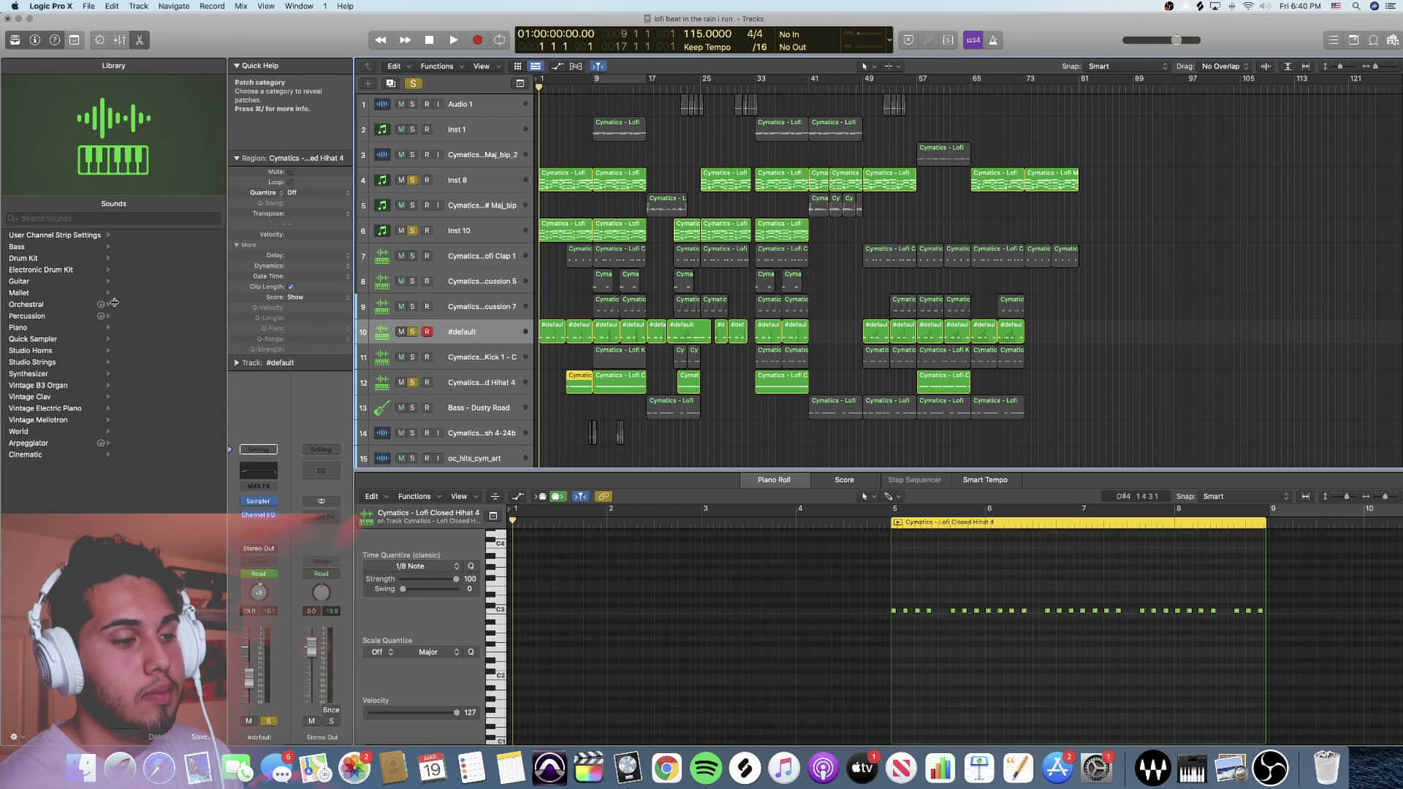
# Unsolo the #default, Inst 10 and Inst 8 tracks, then play to hear the hihat
pyautogui.click(412, 332)
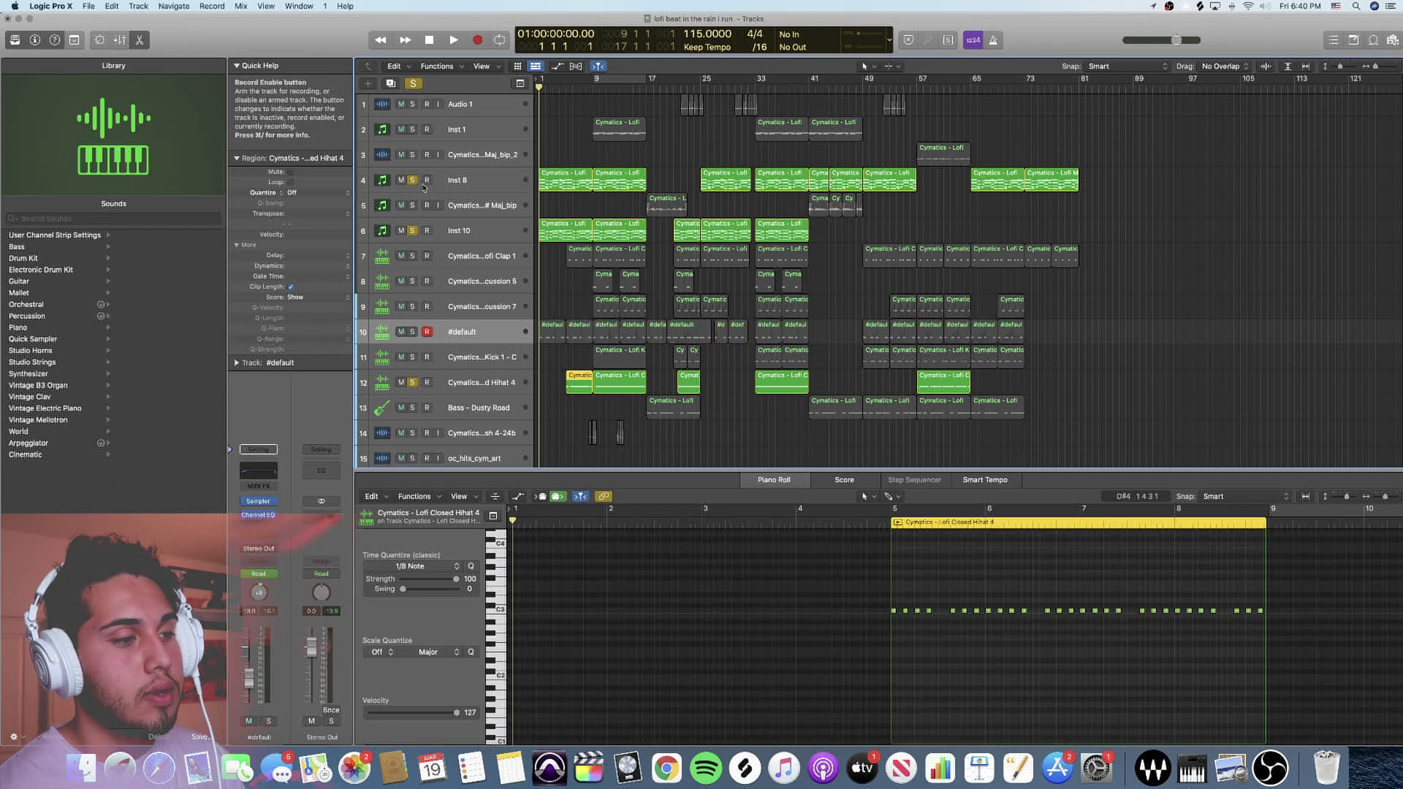
pyautogui.click(412, 230)
pyautogui.click(412, 180)
pyautogui.press('space')
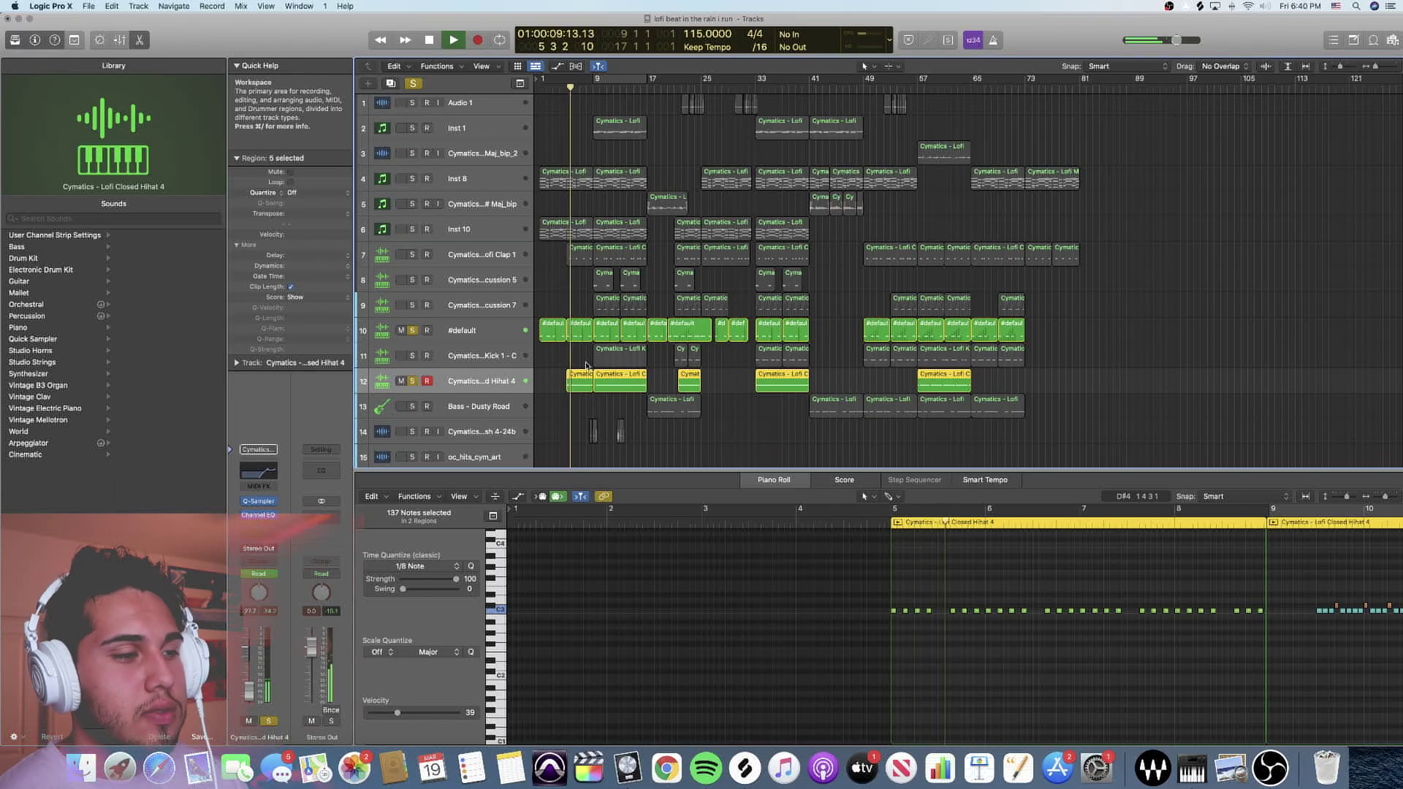
# Solo Clap 1, show its first region's notes, and resume playback
pyautogui.click(410, 254)
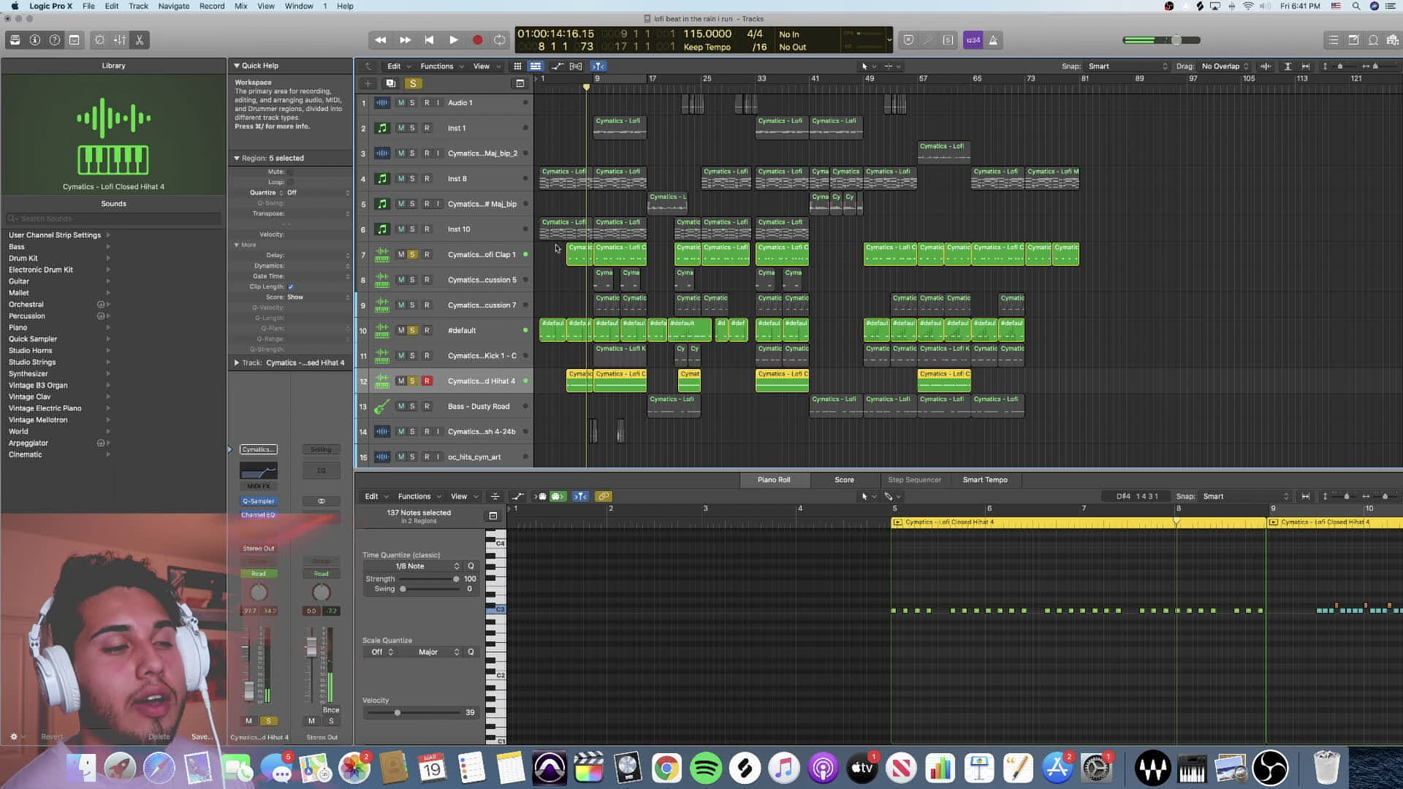
pyautogui.click(575, 258)
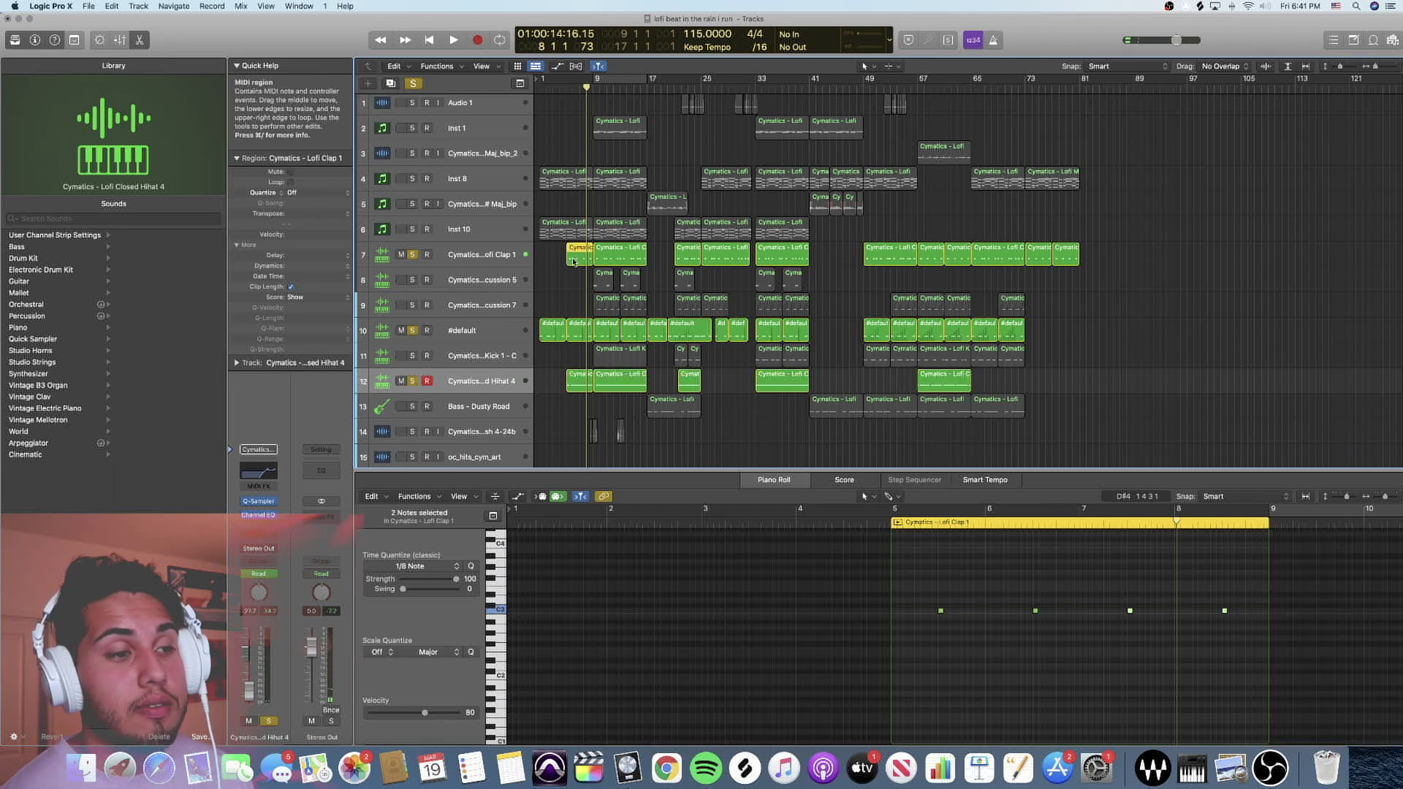
pyautogui.scroll(-1, 574, 260)
pyautogui.press('space')
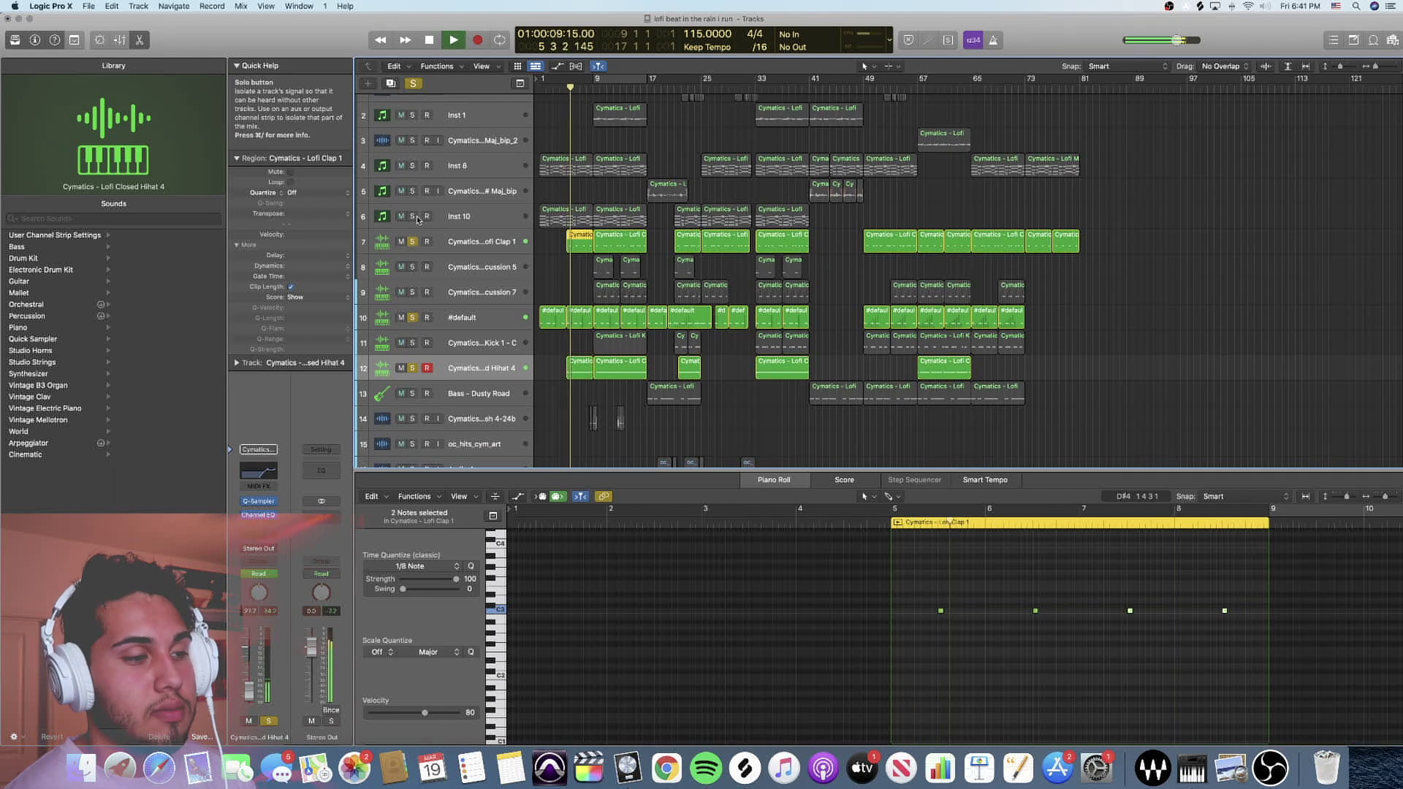
# Solo Inst 10 and Inst 8, view the later hihat region, then unsolo all but hihat
pyautogui.click(412, 216)
pyautogui.moveTo(411, 165); pyautogui.dragTo(411, 191)
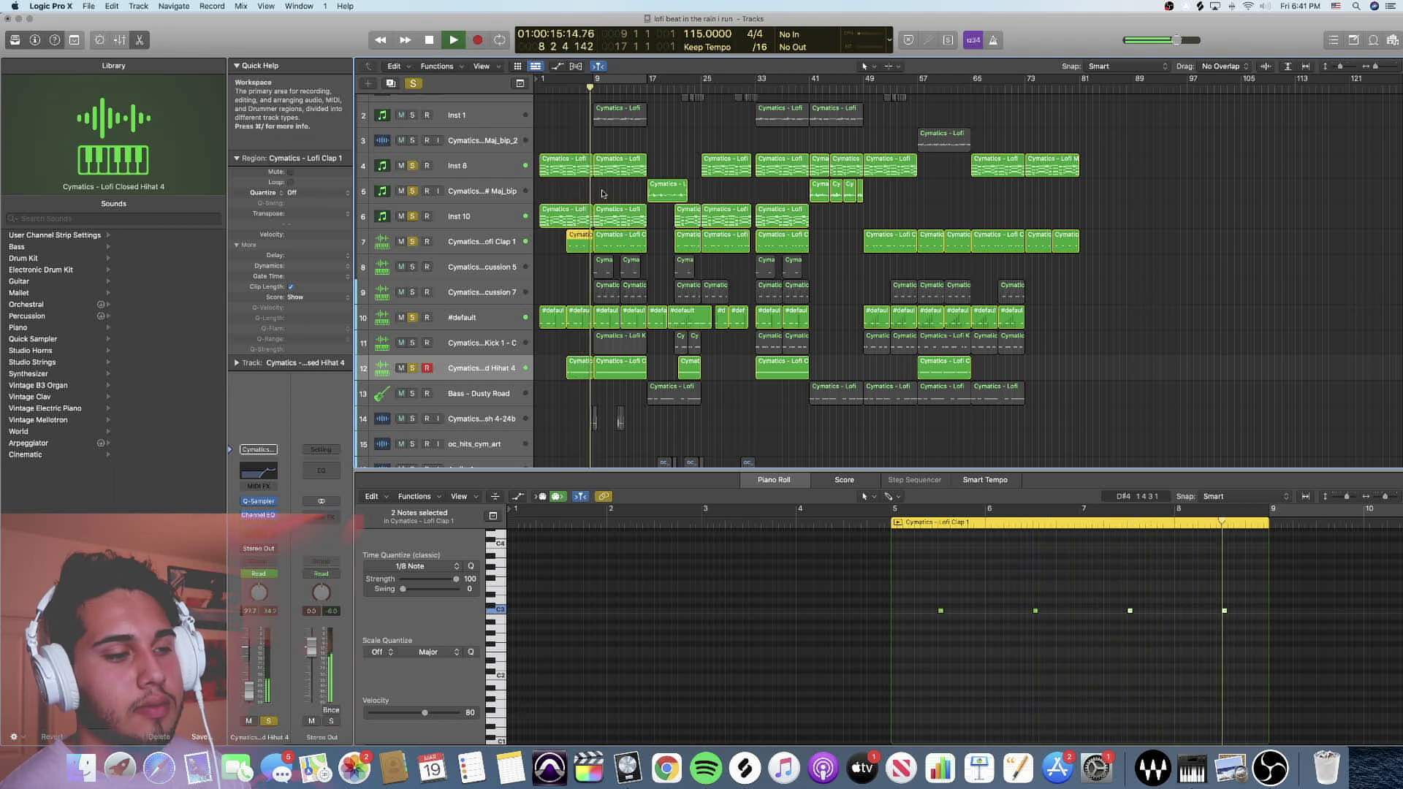
pyautogui.scroll(-1, 617, 228)
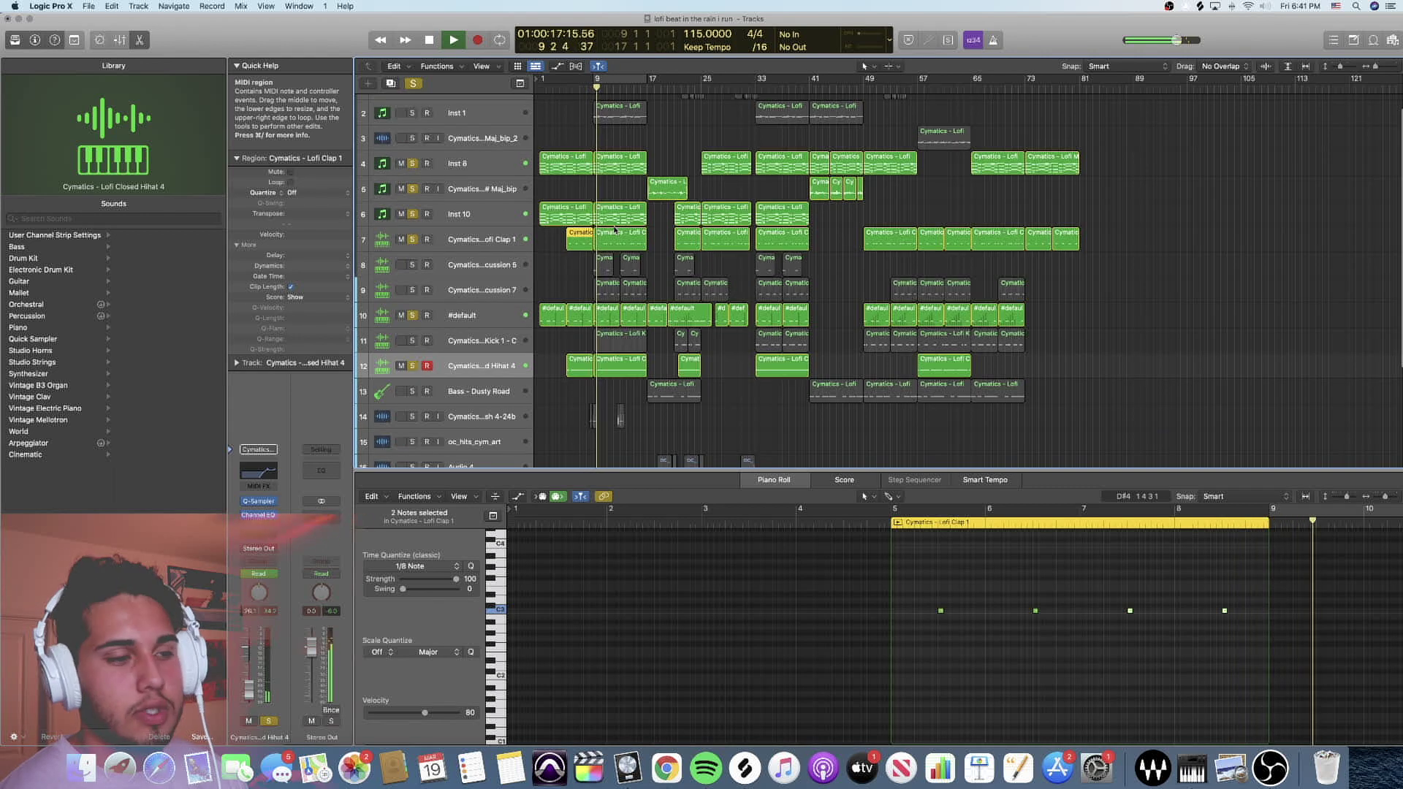
pyautogui.click(640, 373)
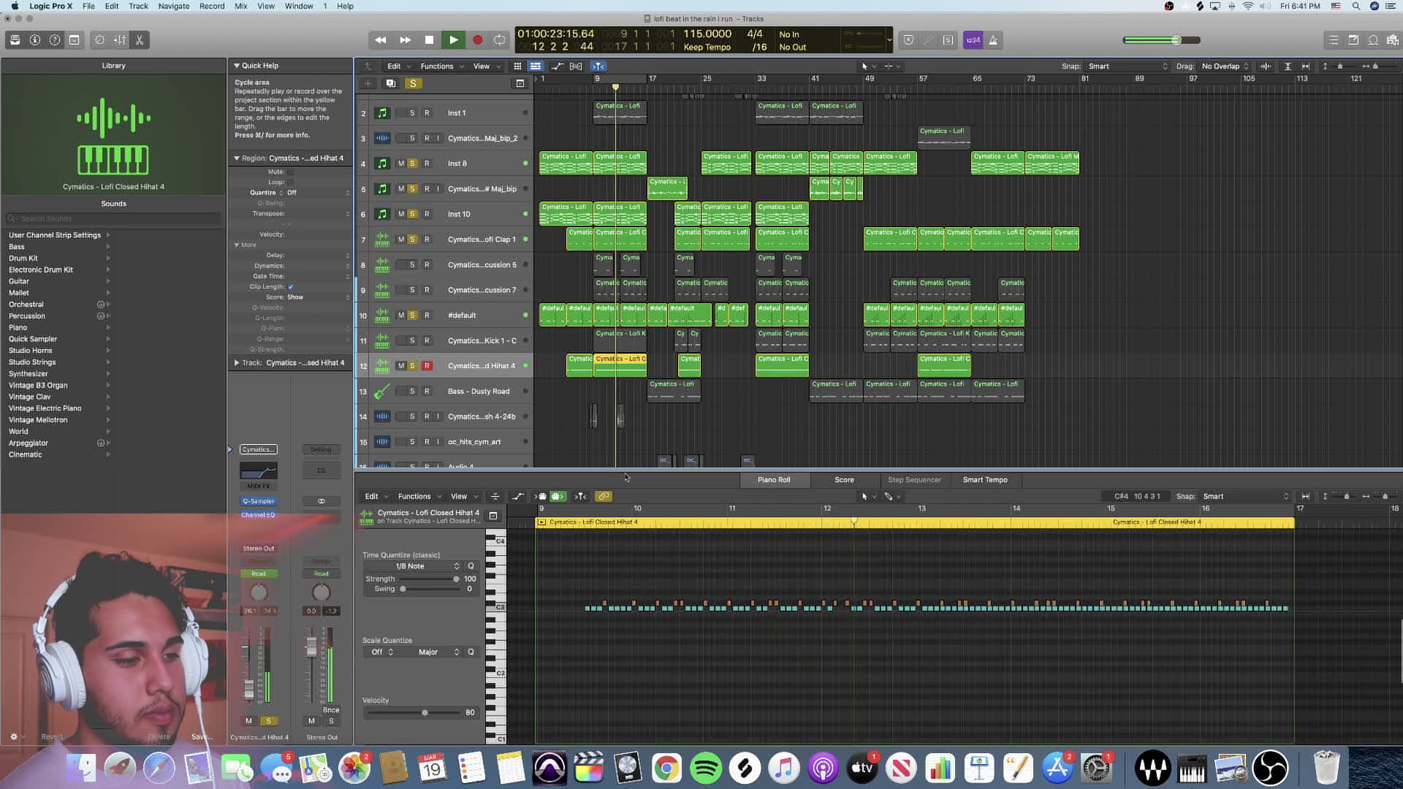
pyautogui.click(412, 189)
# Clear all solos, solo Percussion 5 and 7, loop the hihat bars, and select the crash track
pyautogui.click(415, 85)
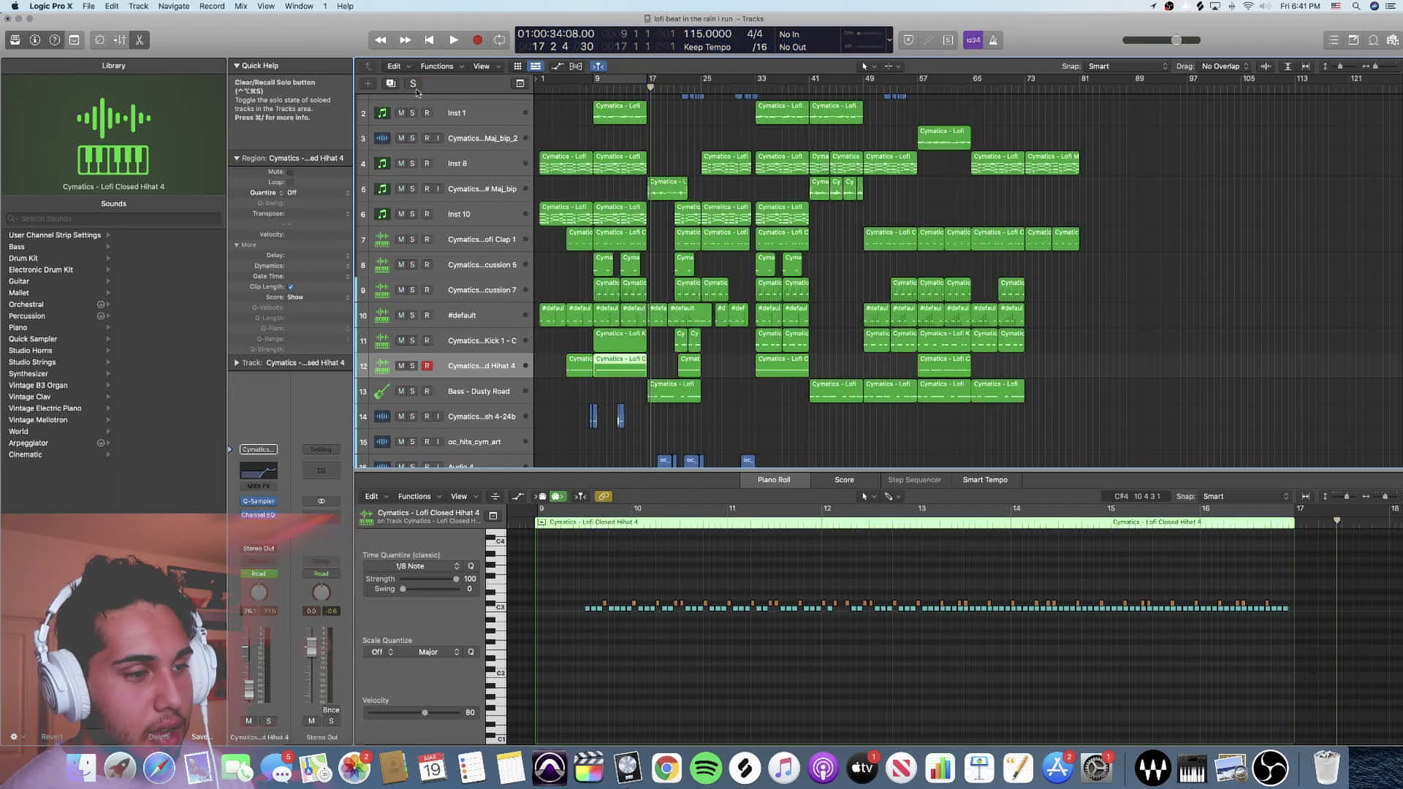
pyautogui.click(412, 264)
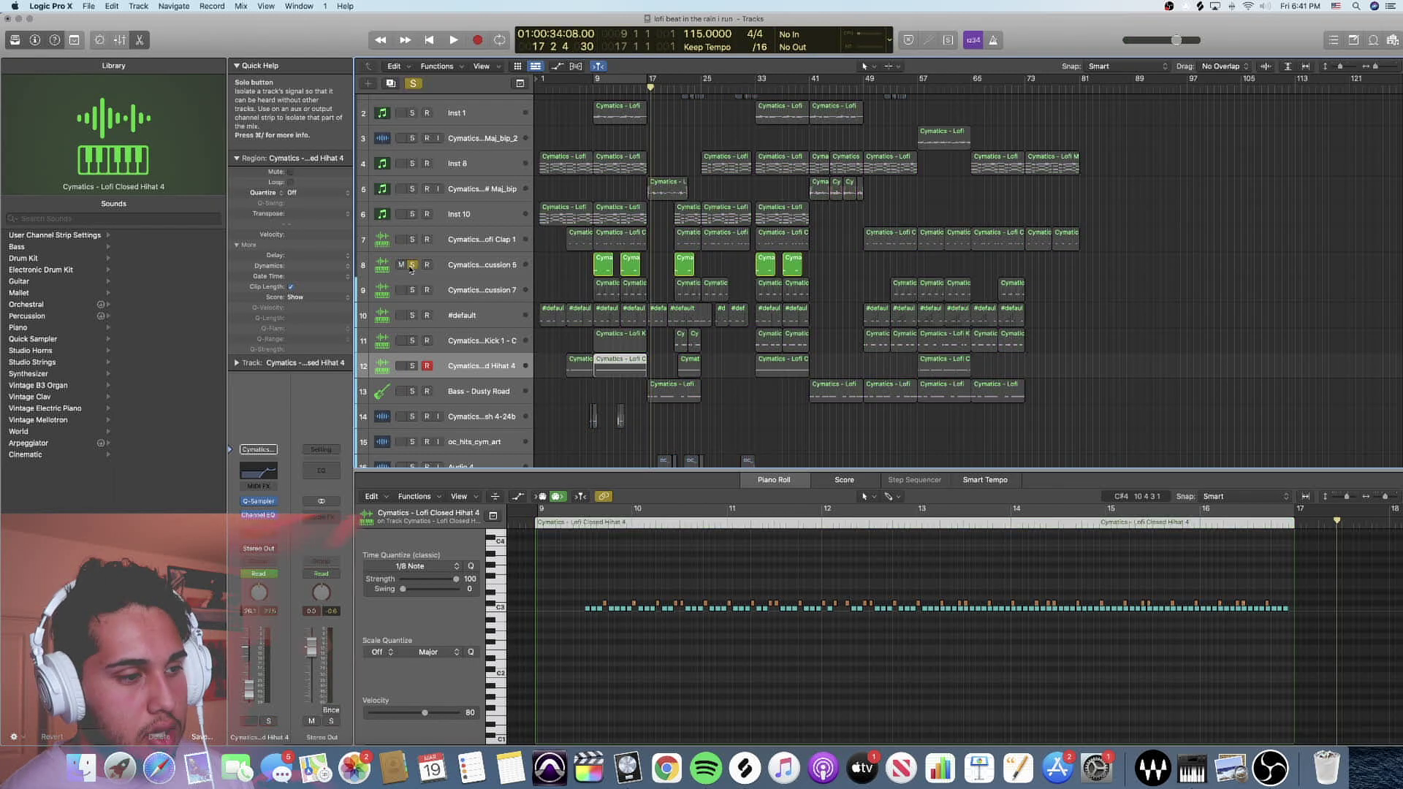
pyautogui.click(412, 289)
pyautogui.press('super+u')
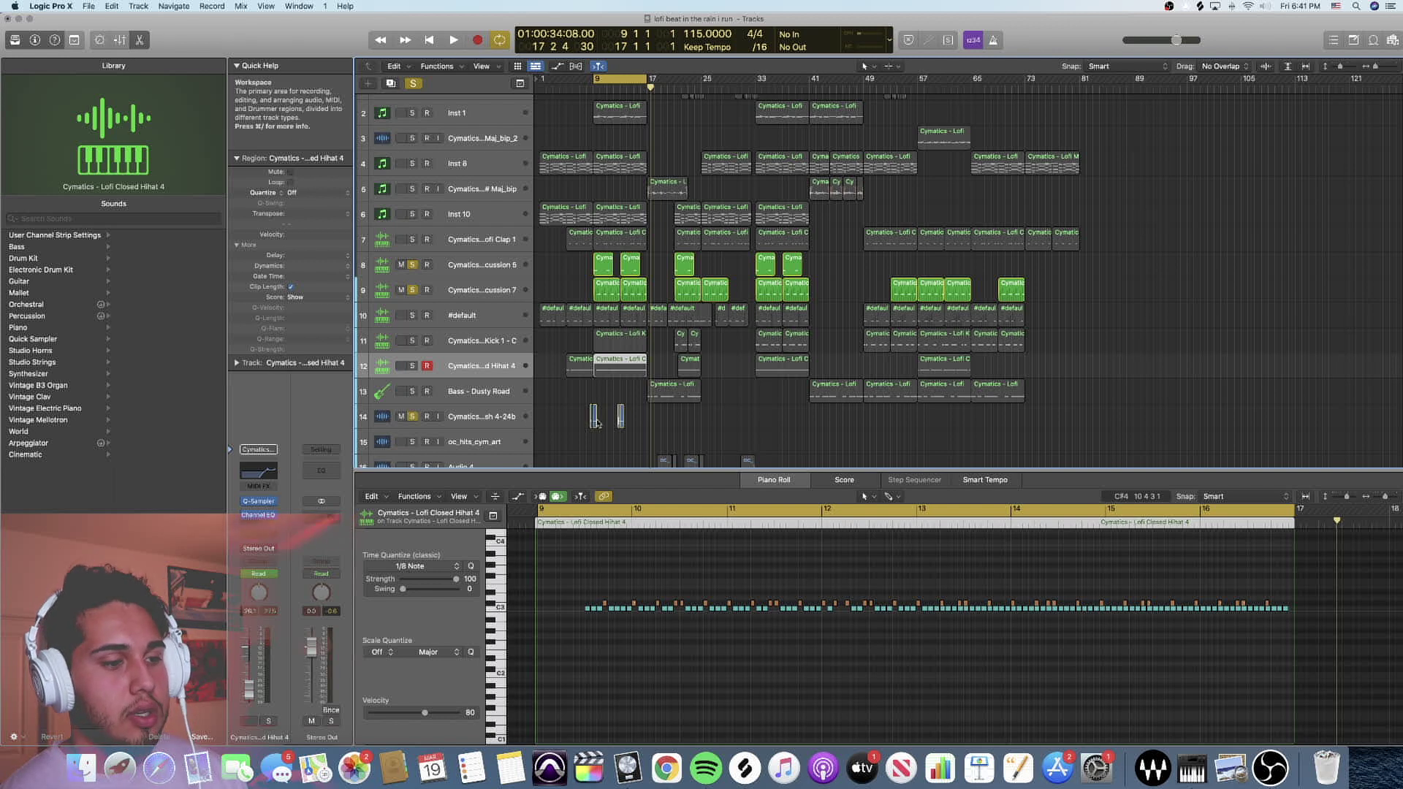
pyautogui.click(478, 418)
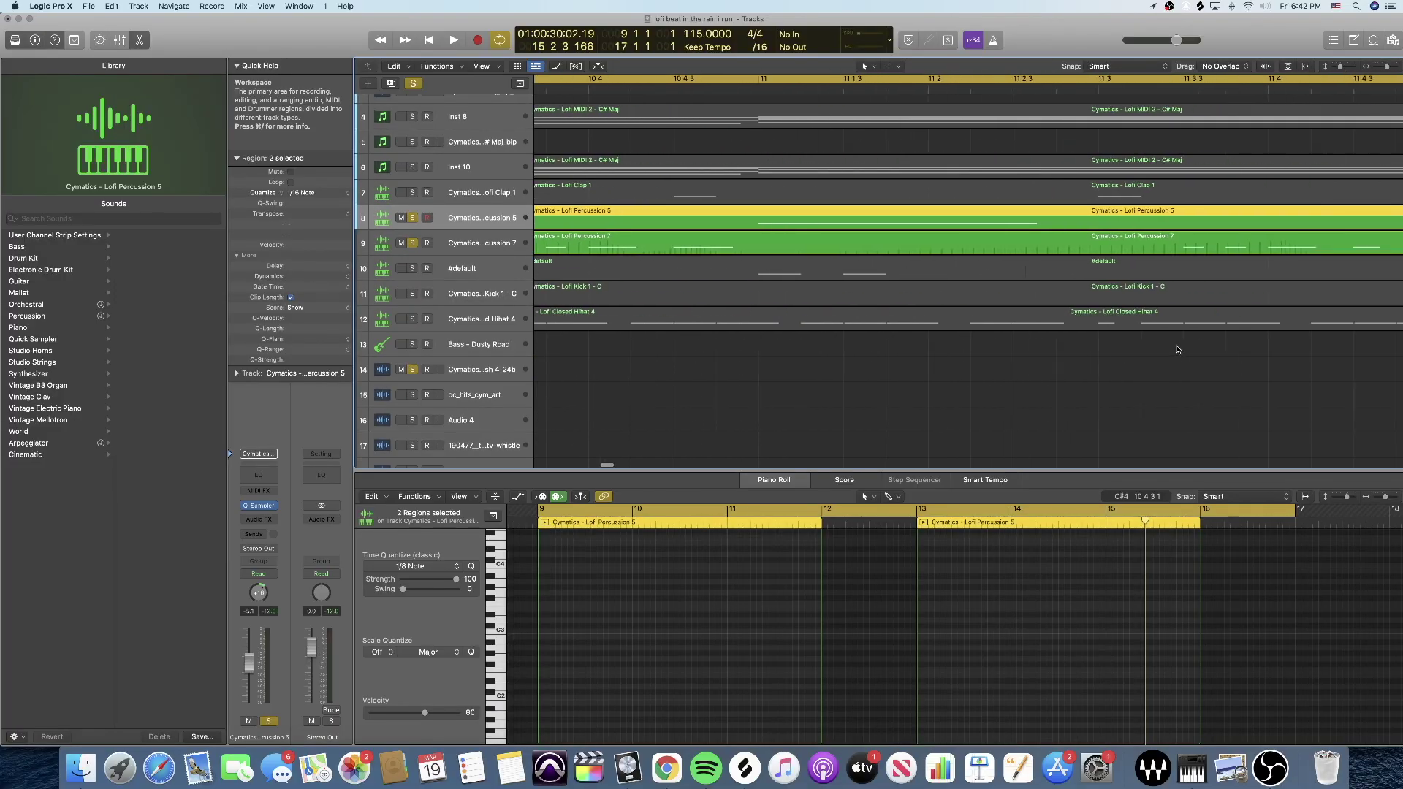
pyautogui.hscroll(5, 1207, 351)
pyautogui.hscroll(5, 1216, 351)
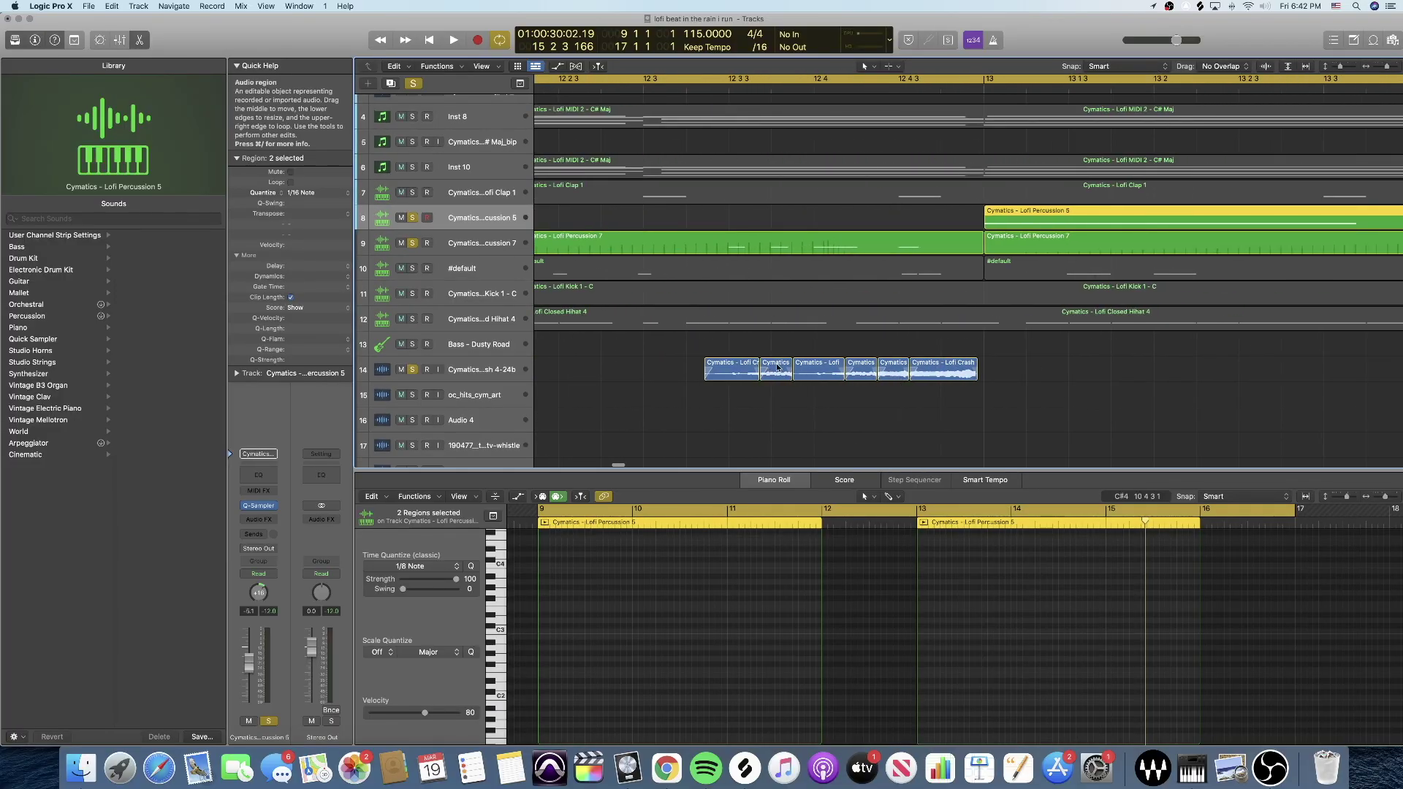
pyautogui.press('super+Right')
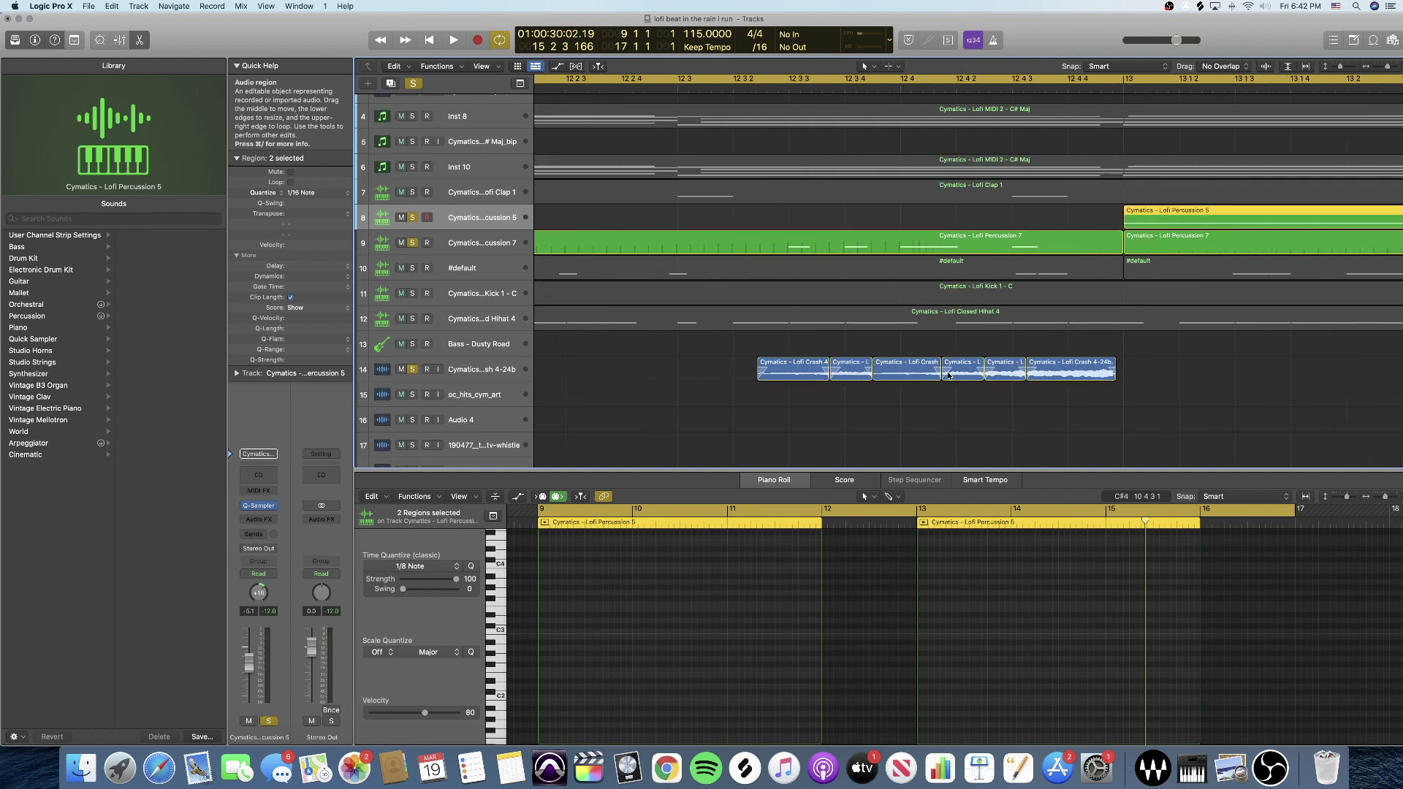
pyautogui.press('super+Right')
pyautogui.hscroll(3, 931, 369)
pyautogui.hscroll(3, 916, 367)
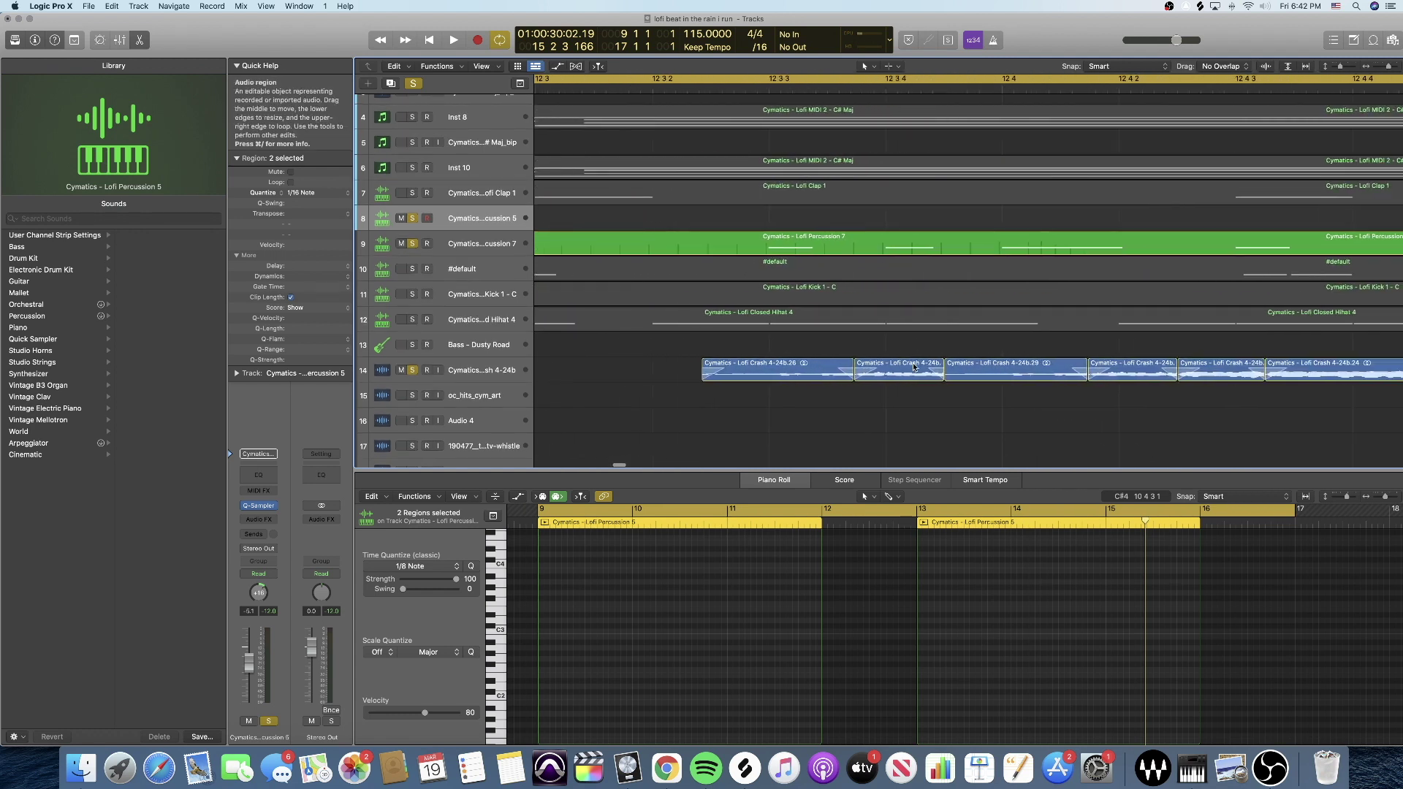
pyautogui.hscroll(1, 877, 369)
pyautogui.hscroll(2, 789, 373)
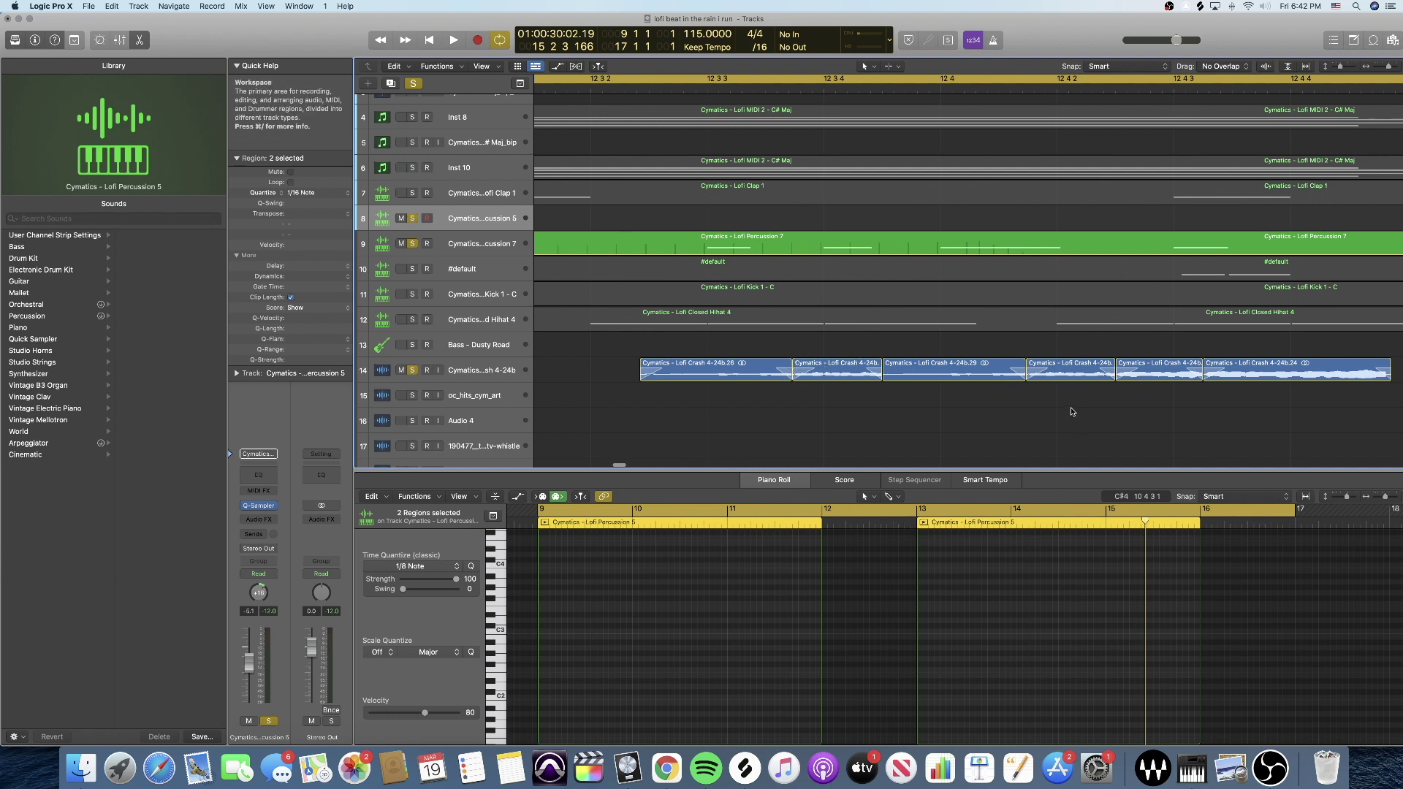
pyautogui.press('super+Left')
pyautogui.press('super+Left')
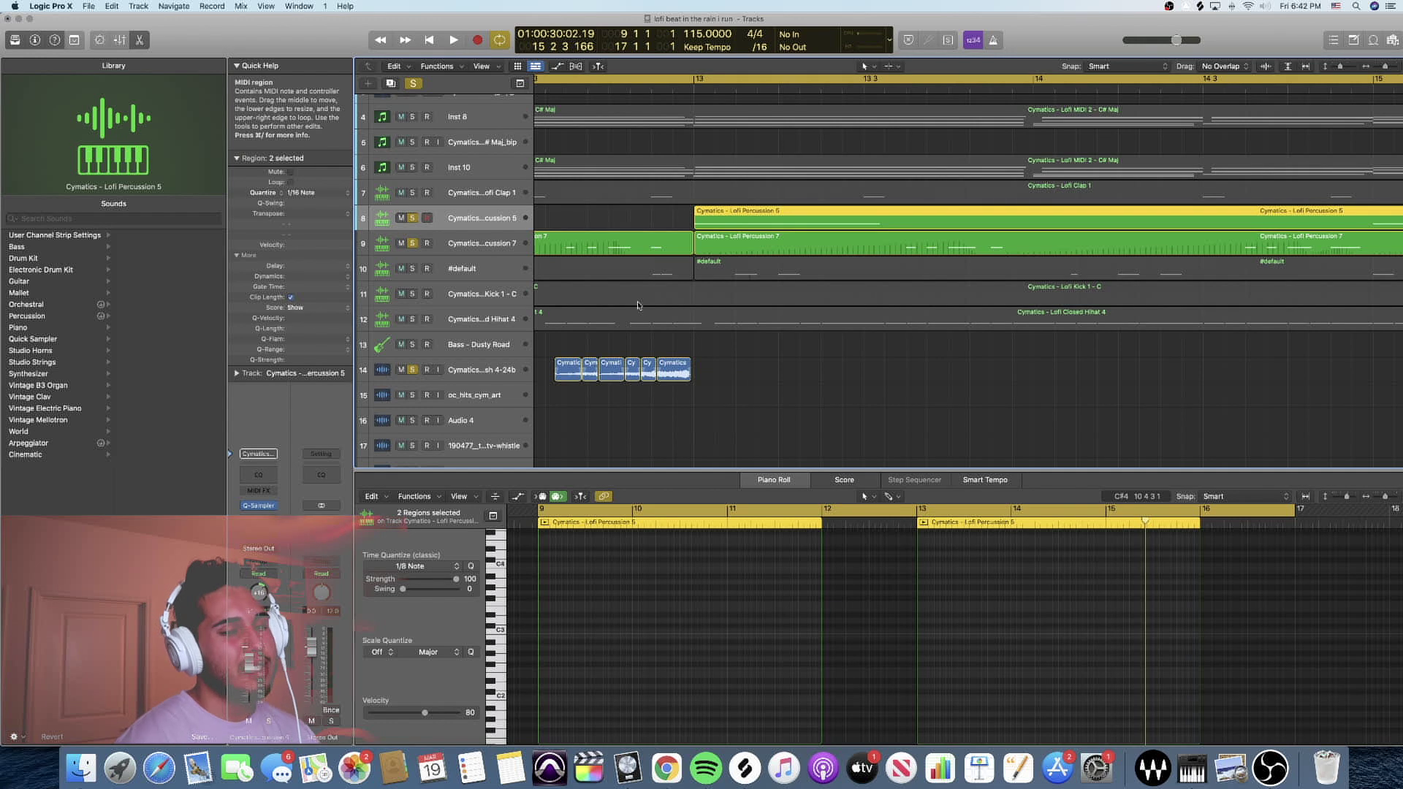
pyautogui.press('space')
pyautogui.scroll(-1, 648, 311)
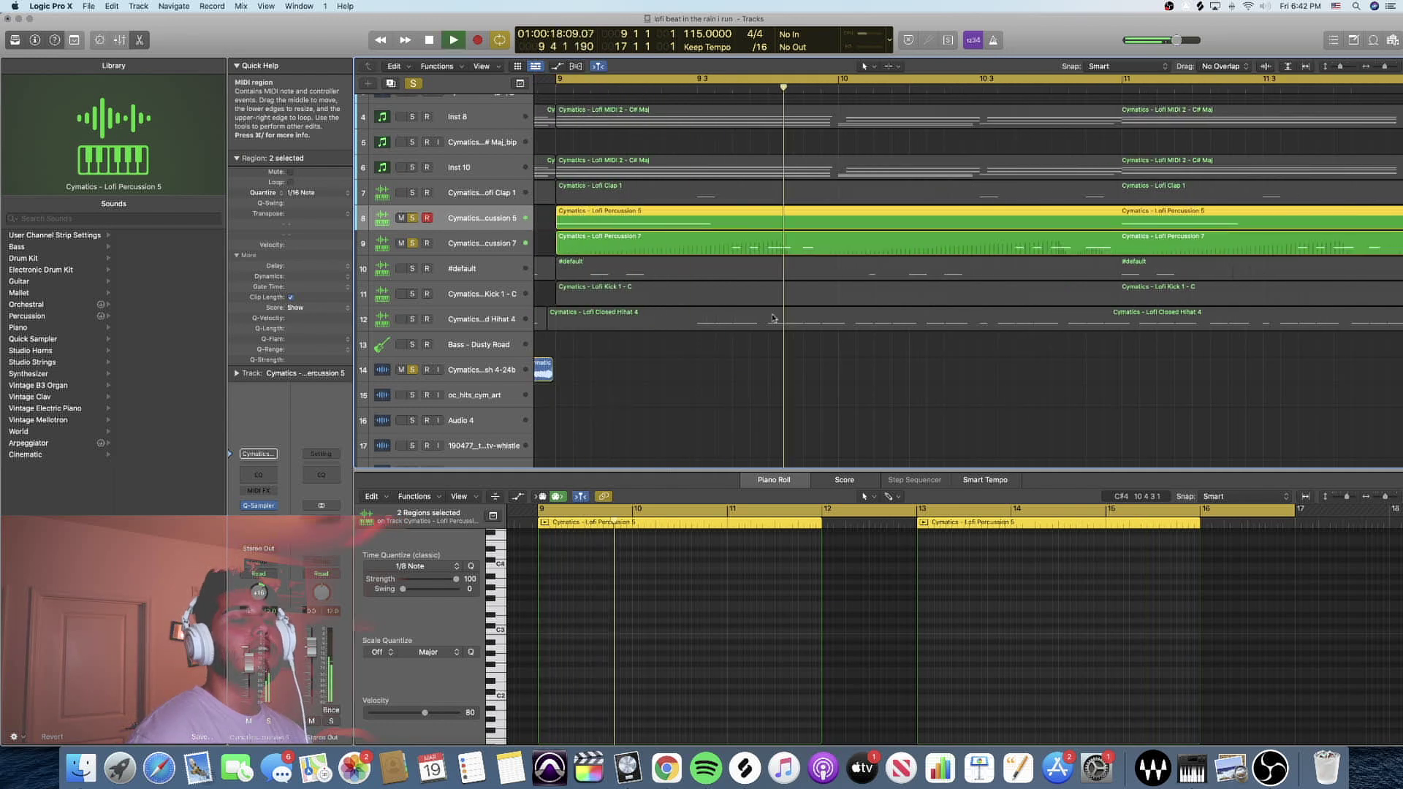
pyautogui.scroll(-2, 843, 316)
pyautogui.scroll(-2, 844, 314)
pyautogui.scroll(-1, 844, 314)
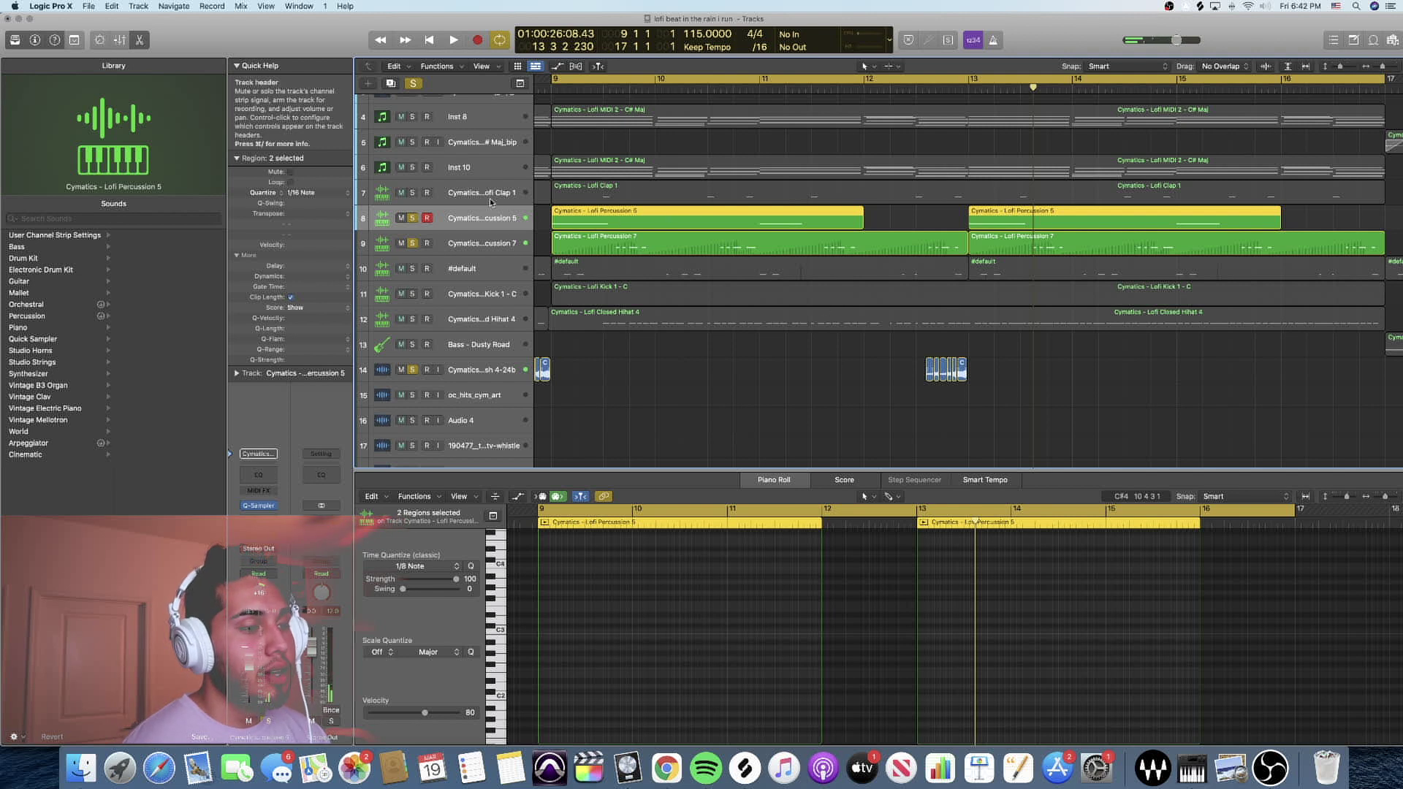
pyautogui.scroll(1, 488, 198)
pyautogui.scroll(1, 460, 165)
pyautogui.scroll(1, 433, 137)
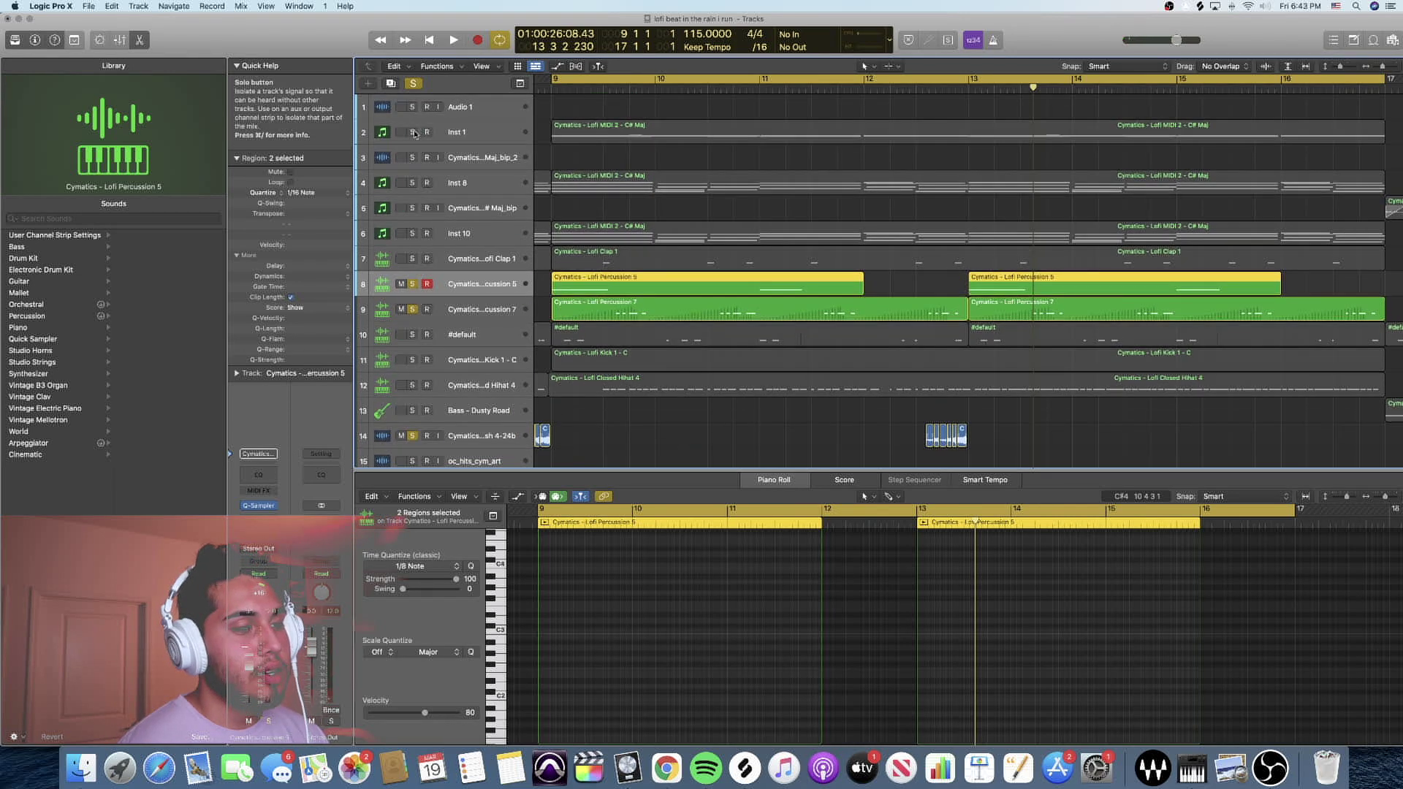
# Solo Inst 1 and show its chord region's notes in the Piano Roll
pyautogui.click(412, 132)
pyautogui.click(632, 148)
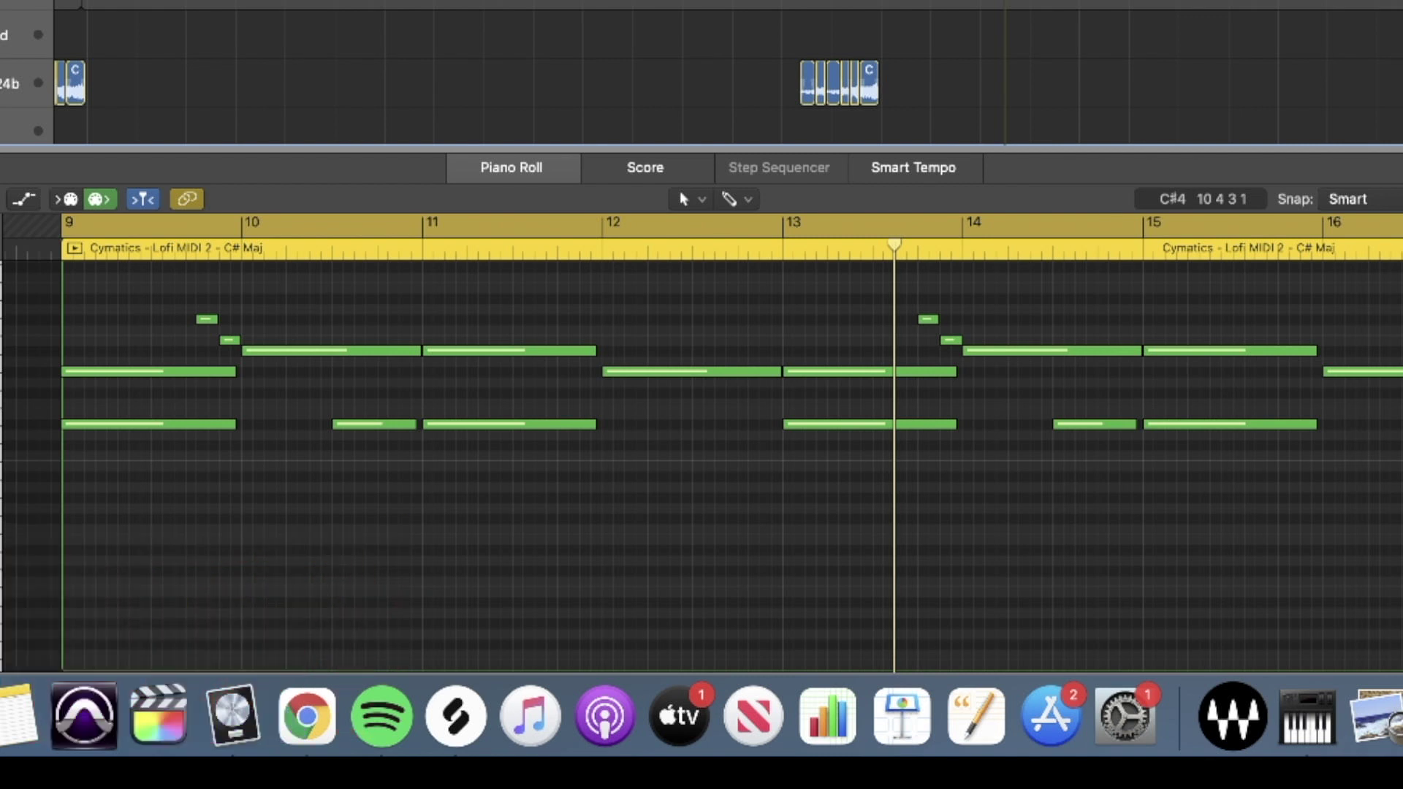
# Restart playback of the soloed Inst 1 chords from bar 9
pyautogui.press('space')
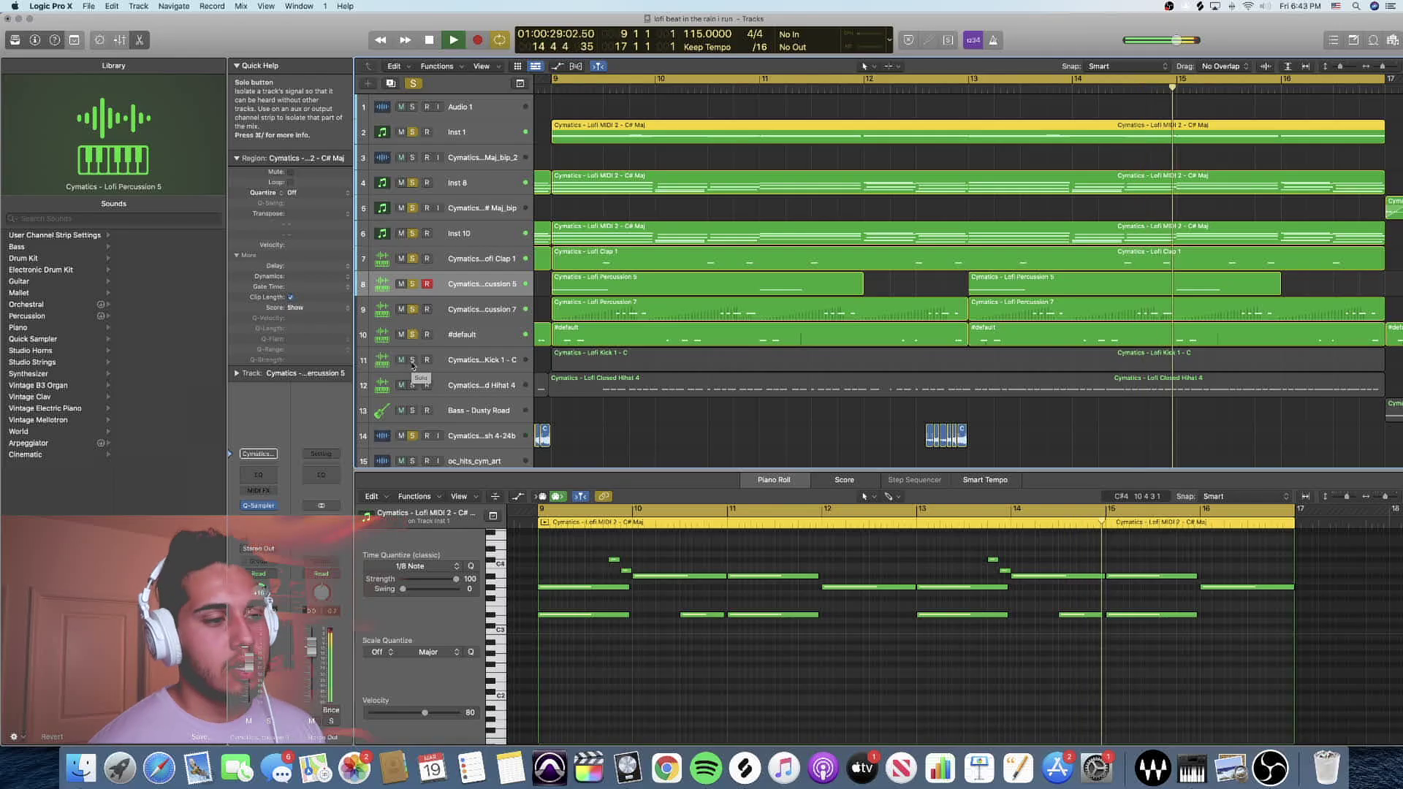
# Toggle Lofi Kick 1's solo, stop playback, solo the percussion track, and select the kick region
pyautogui.click(412, 360)
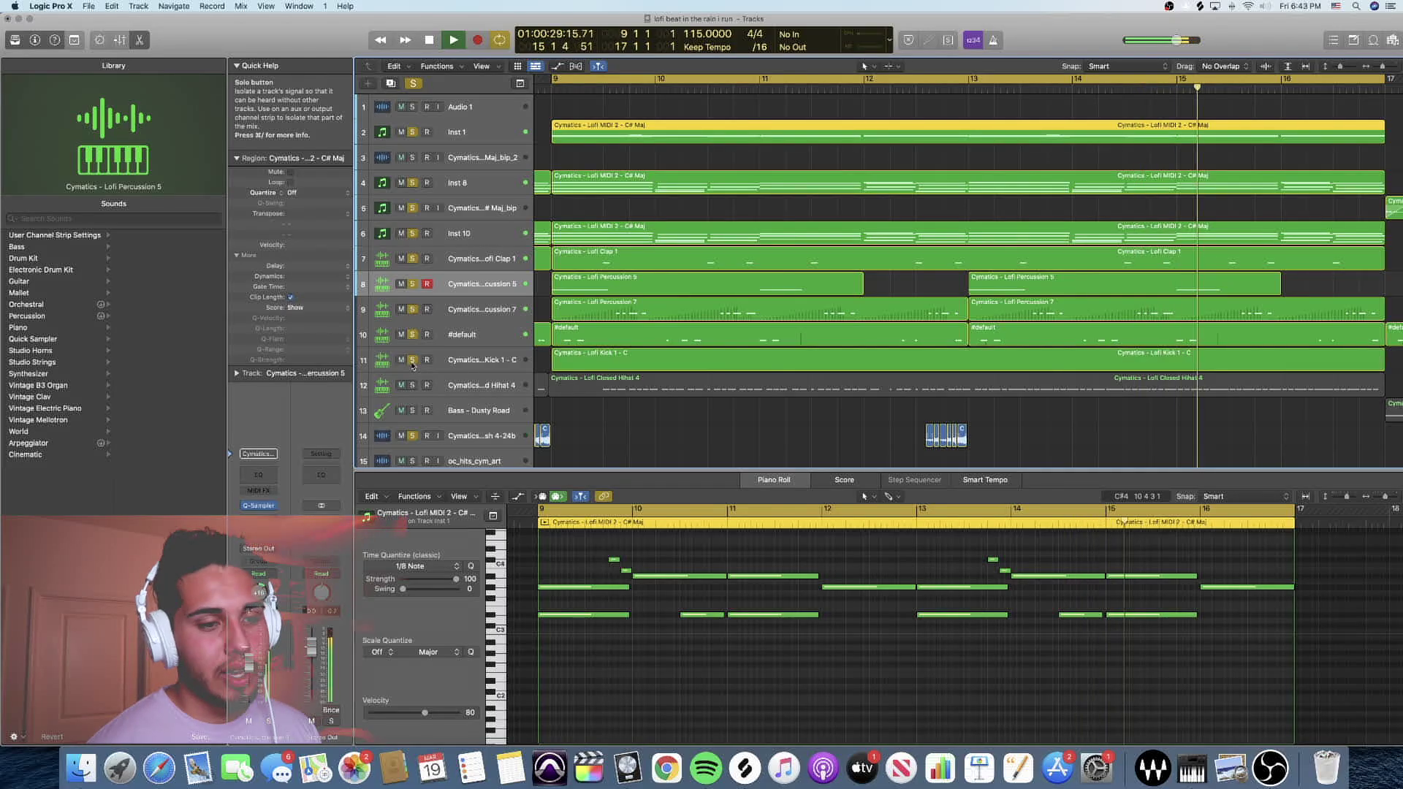
pyautogui.click(412, 366)
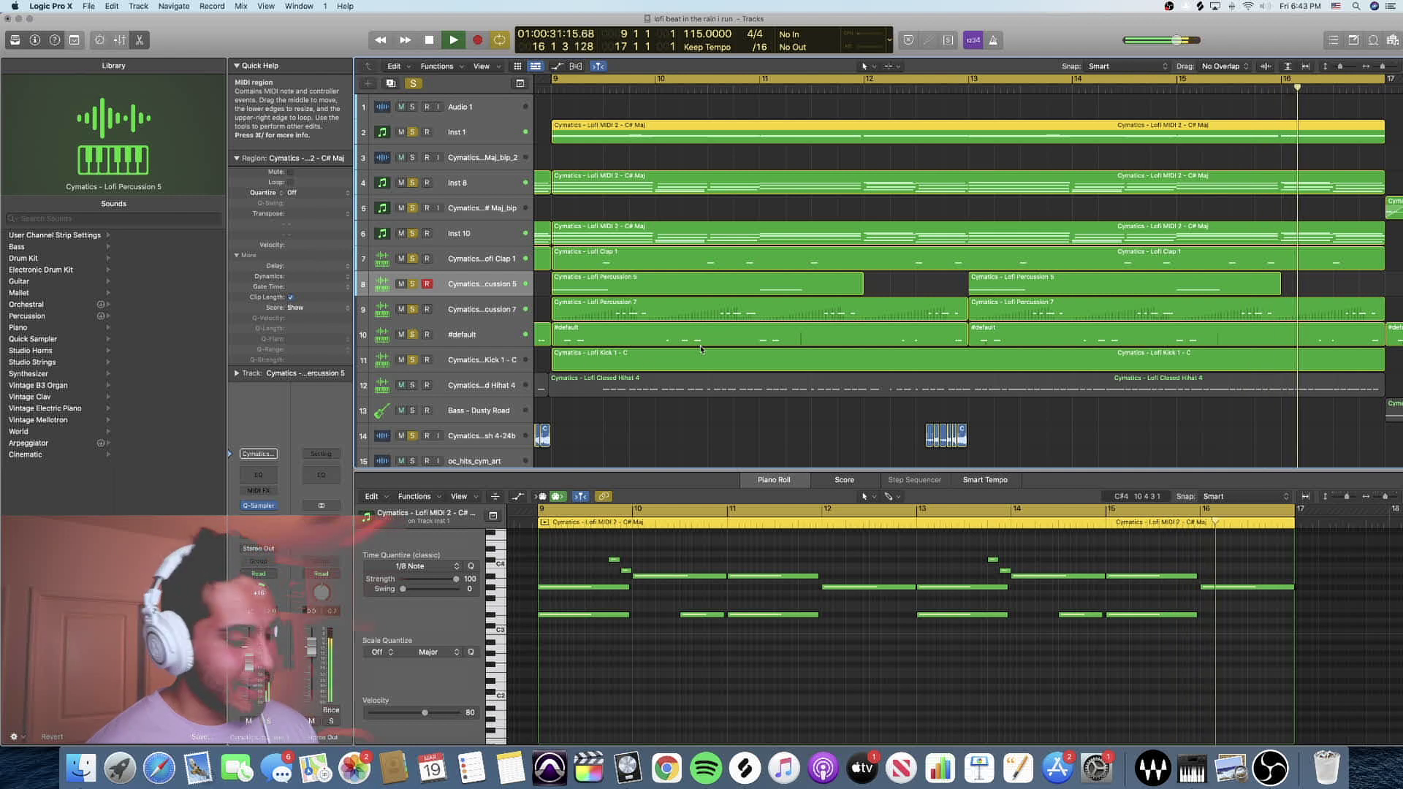
pyautogui.press('space')
pyautogui.scroll(-5, 691, 352)
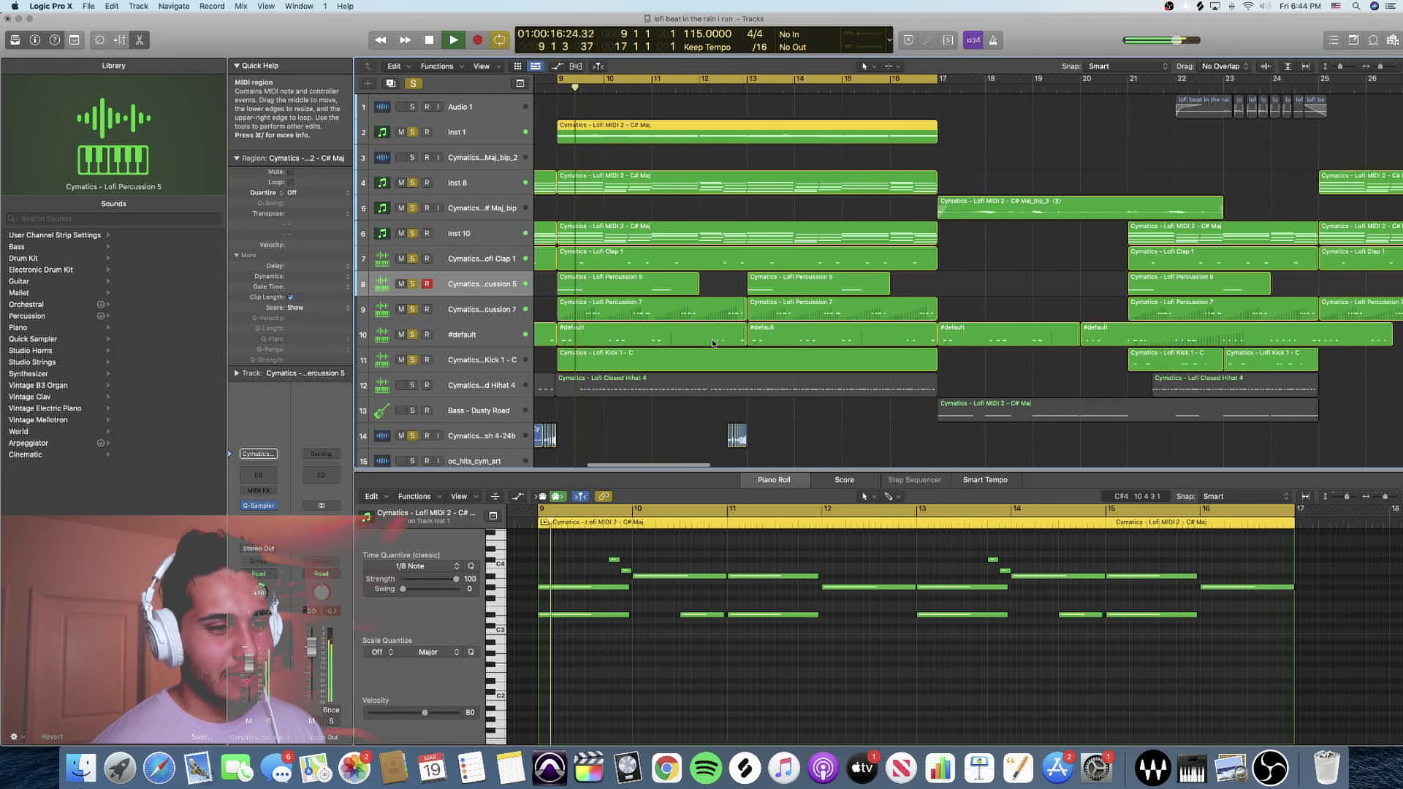
pyautogui.hscroll(-10, 714, 339)
pyautogui.hscroll(2, 702, 337)
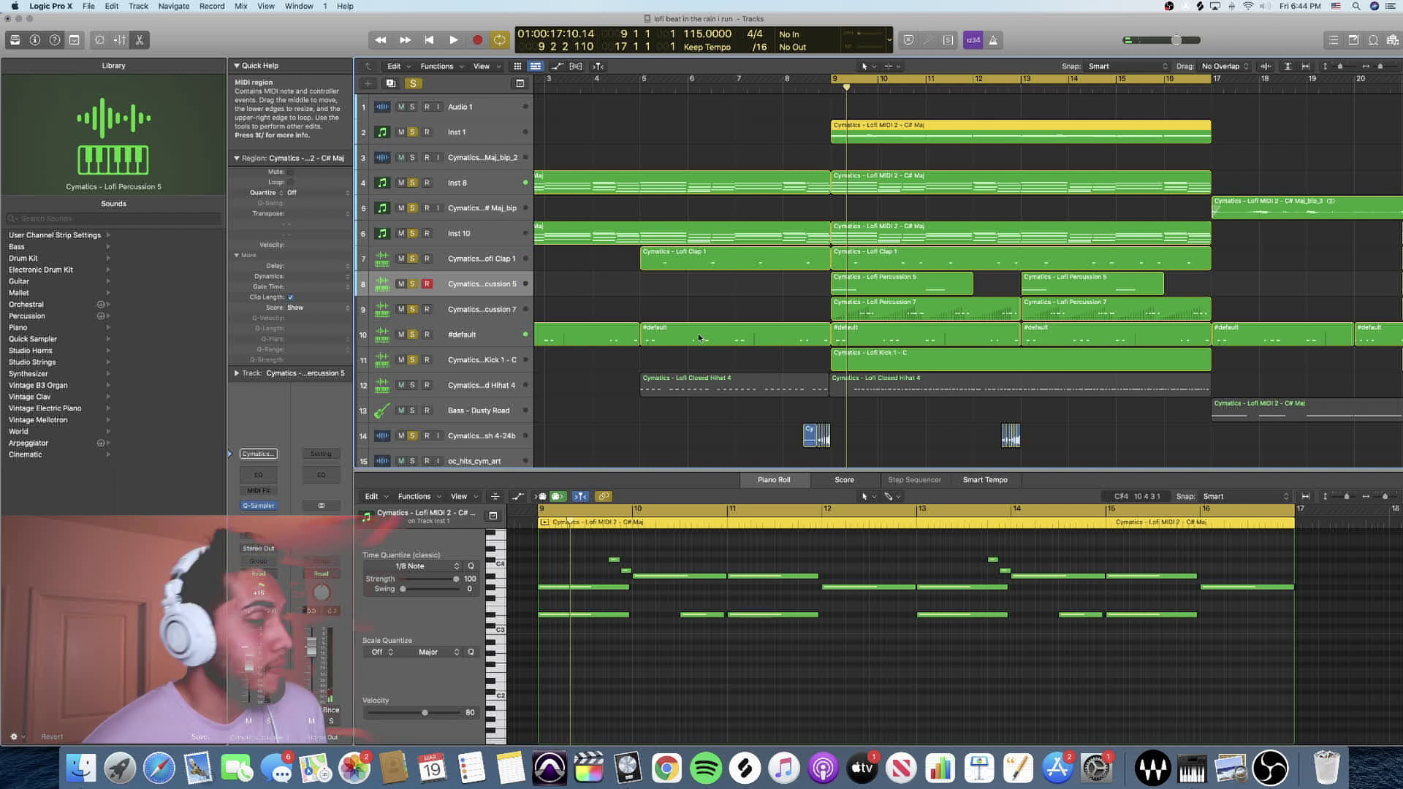
pyautogui.press('s')
pyautogui.scroll(-5, 1145, 282)
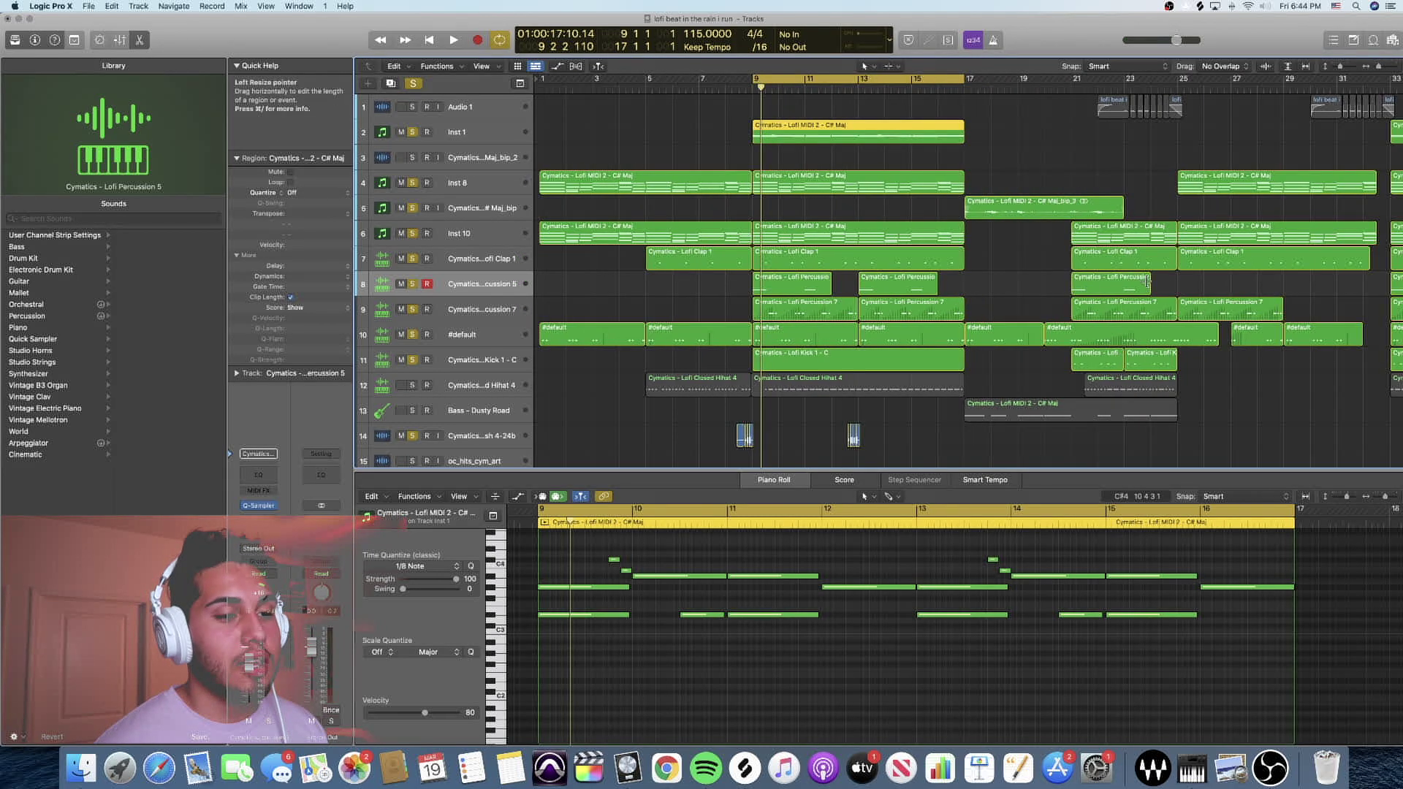
pyautogui.click(947, 358)
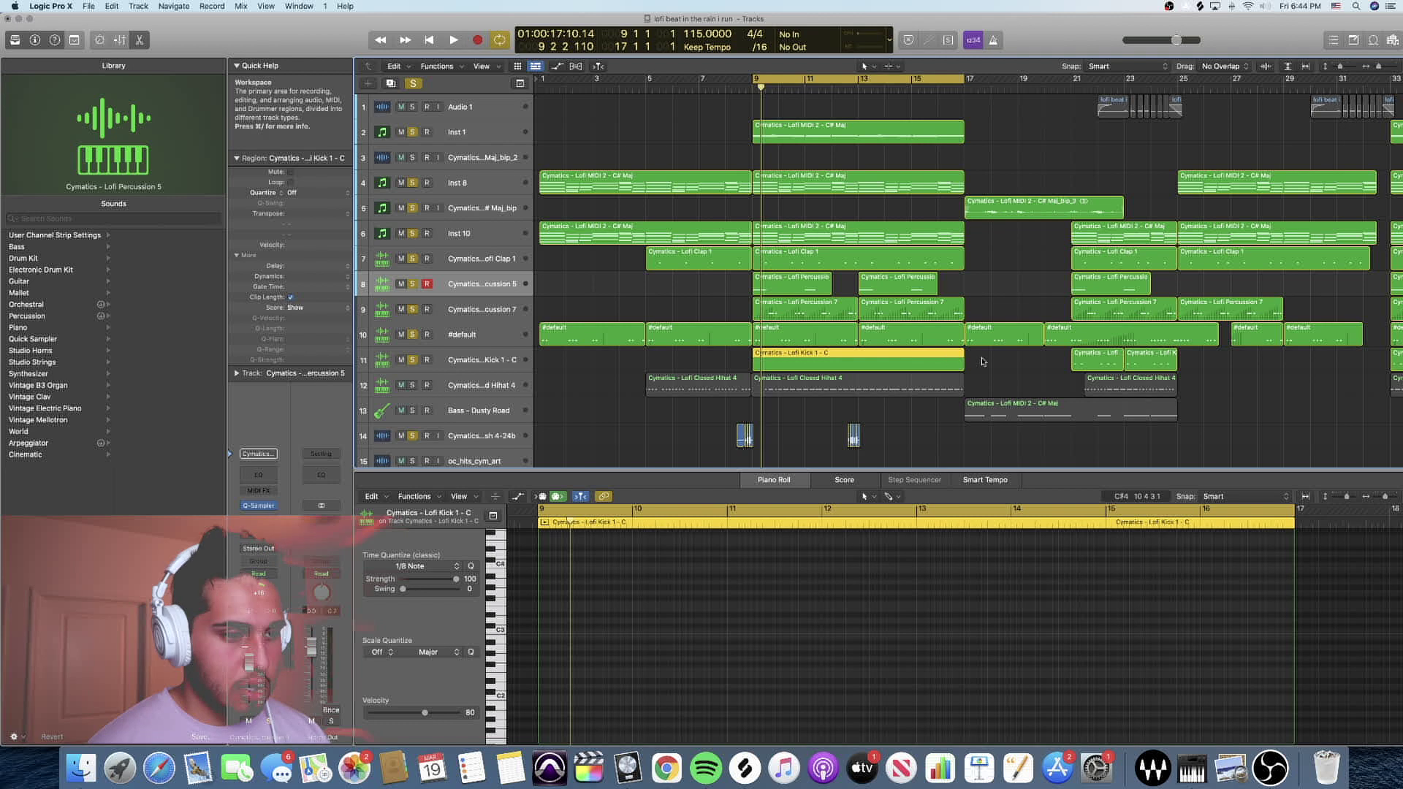
pyautogui.scroll(-5, 983, 361)
# Play the full arrangement and toggle solo on the closed hi-hat track
pyautogui.press('space')
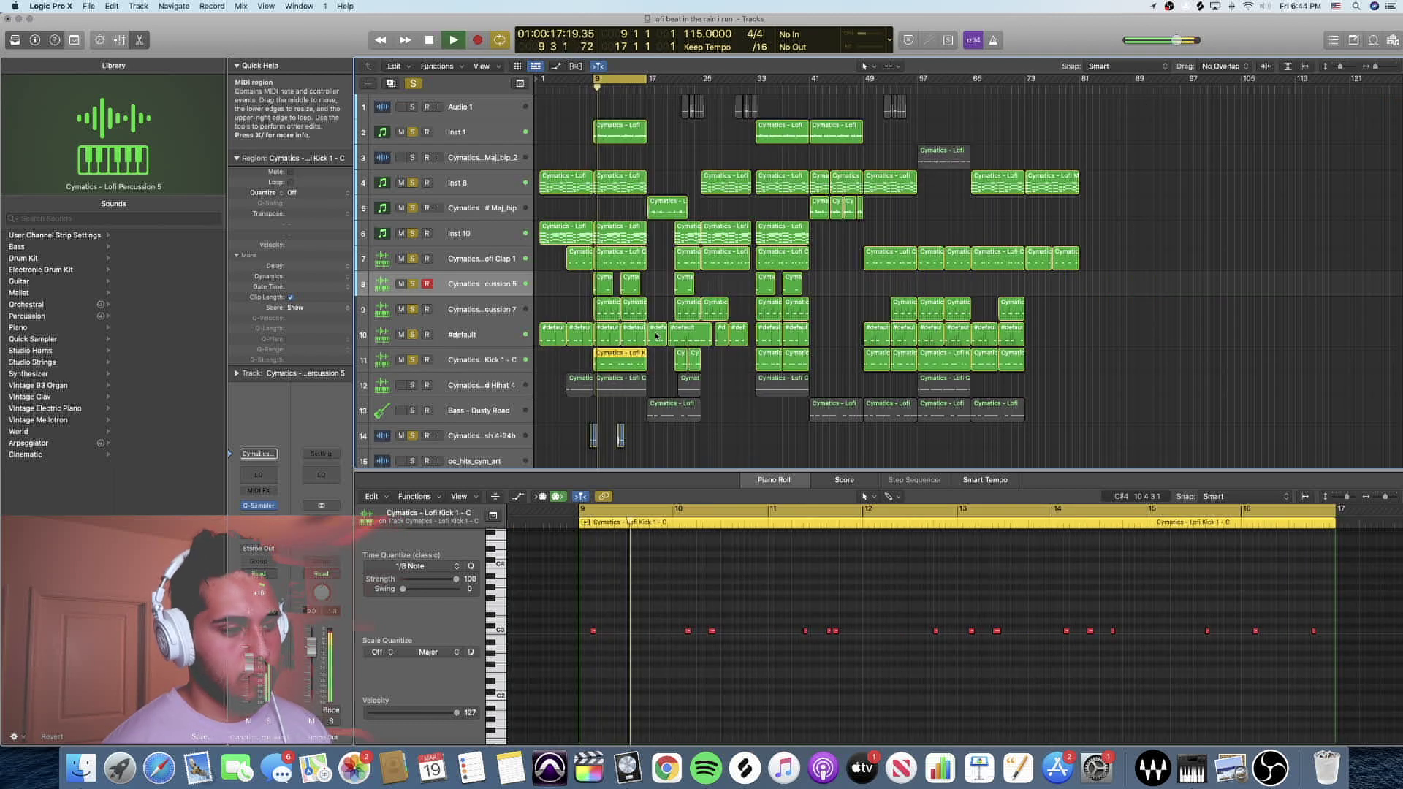
pyautogui.scroll(5, 655, 335)
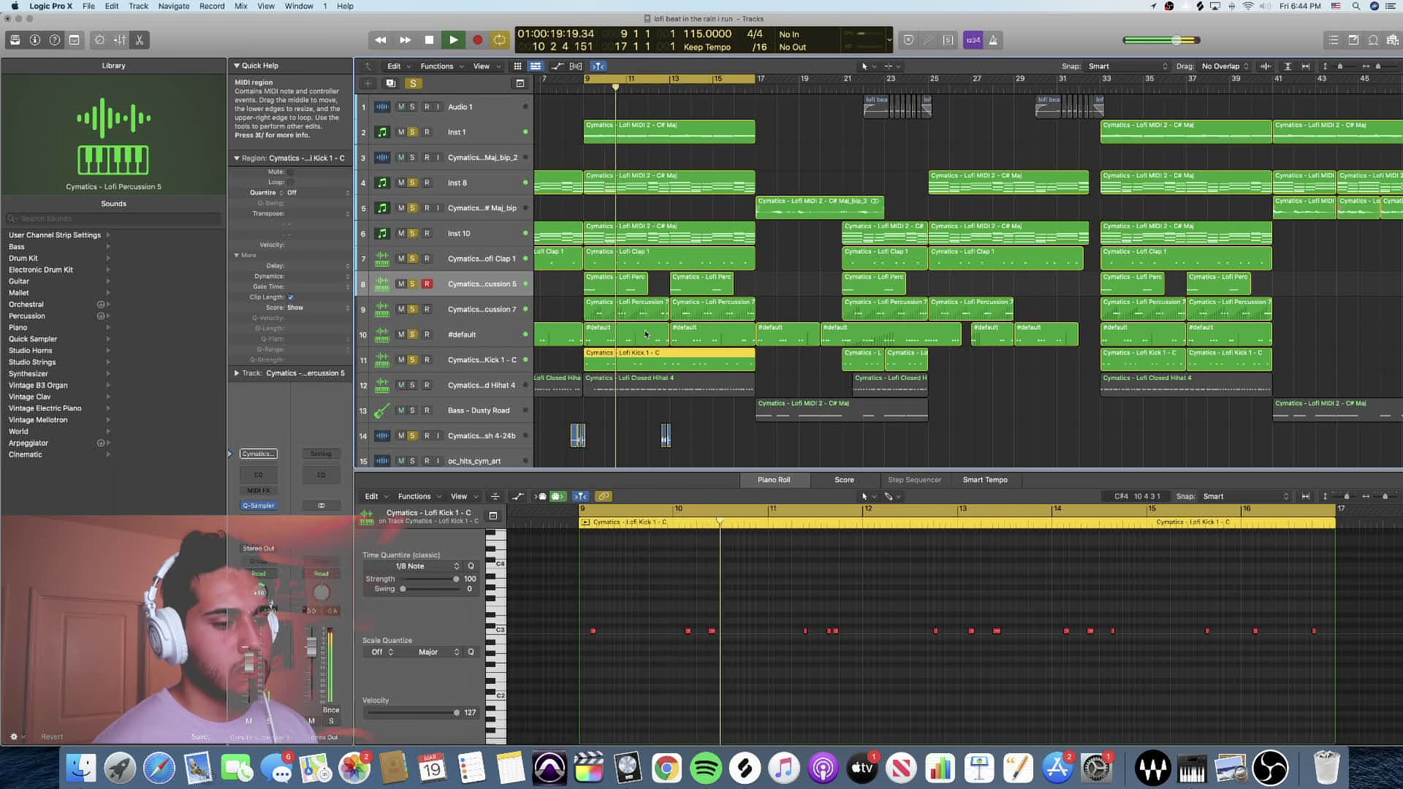
pyautogui.hscroll(-1, 647, 333)
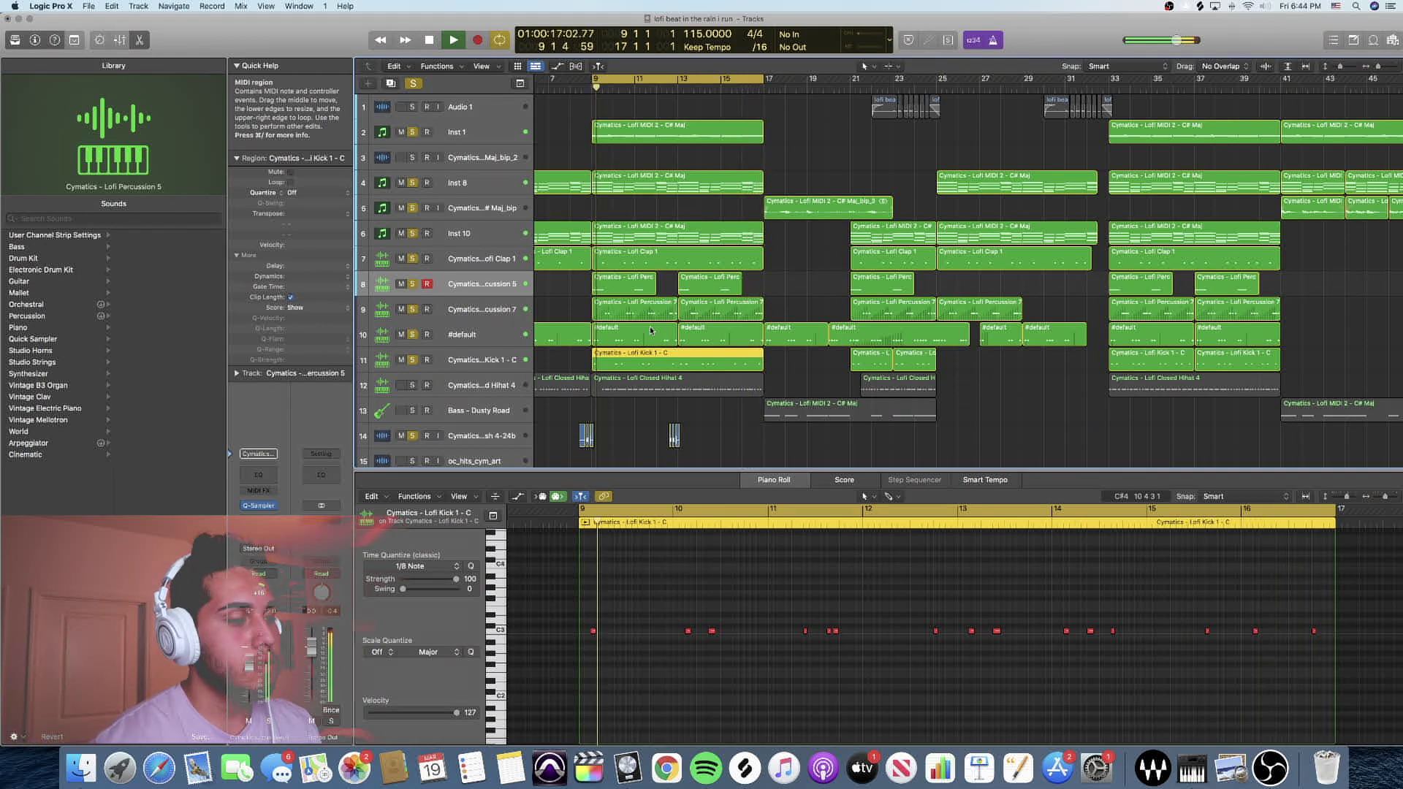
pyautogui.click(413, 385)
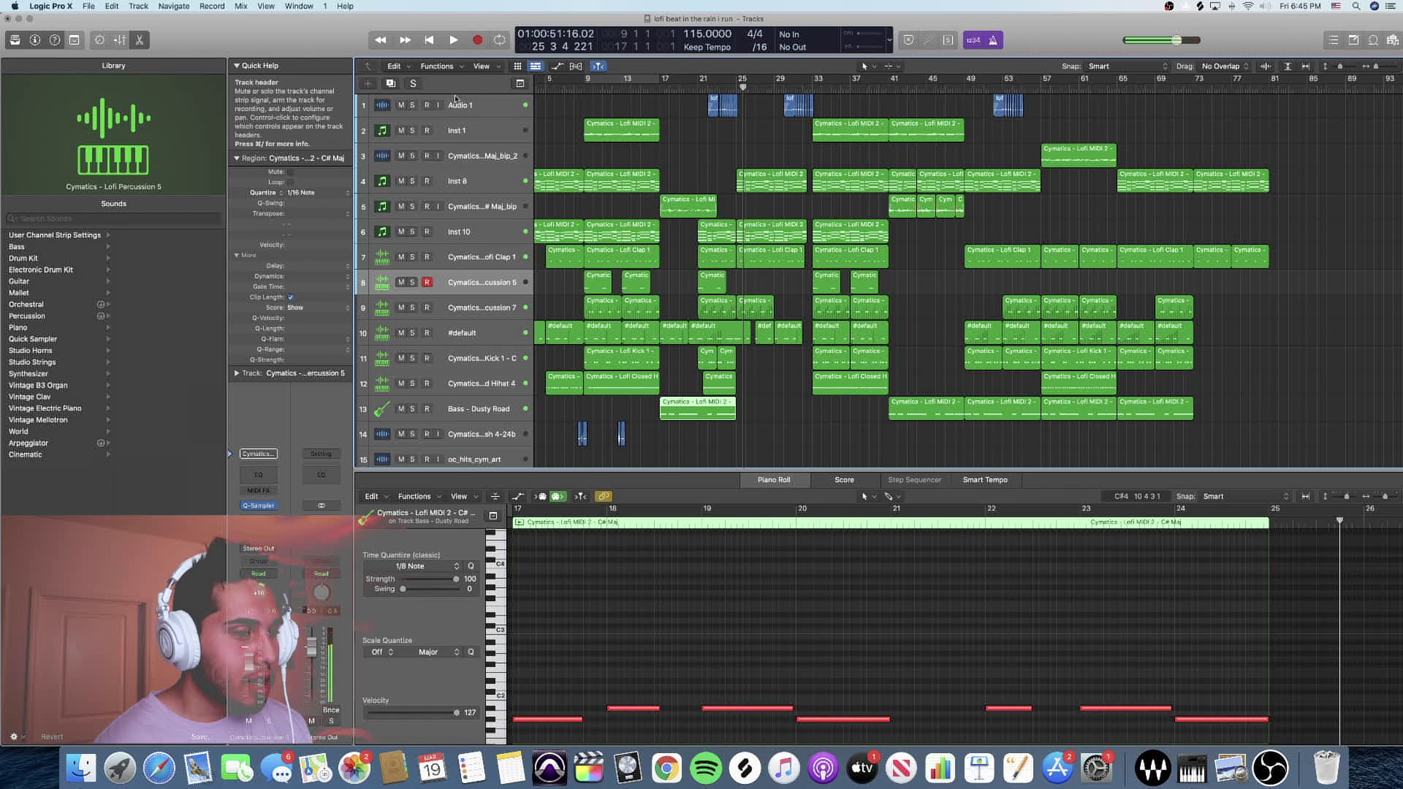
pyautogui.scroll(3, 745, 115)
pyautogui.scroll(3, 746, 116)
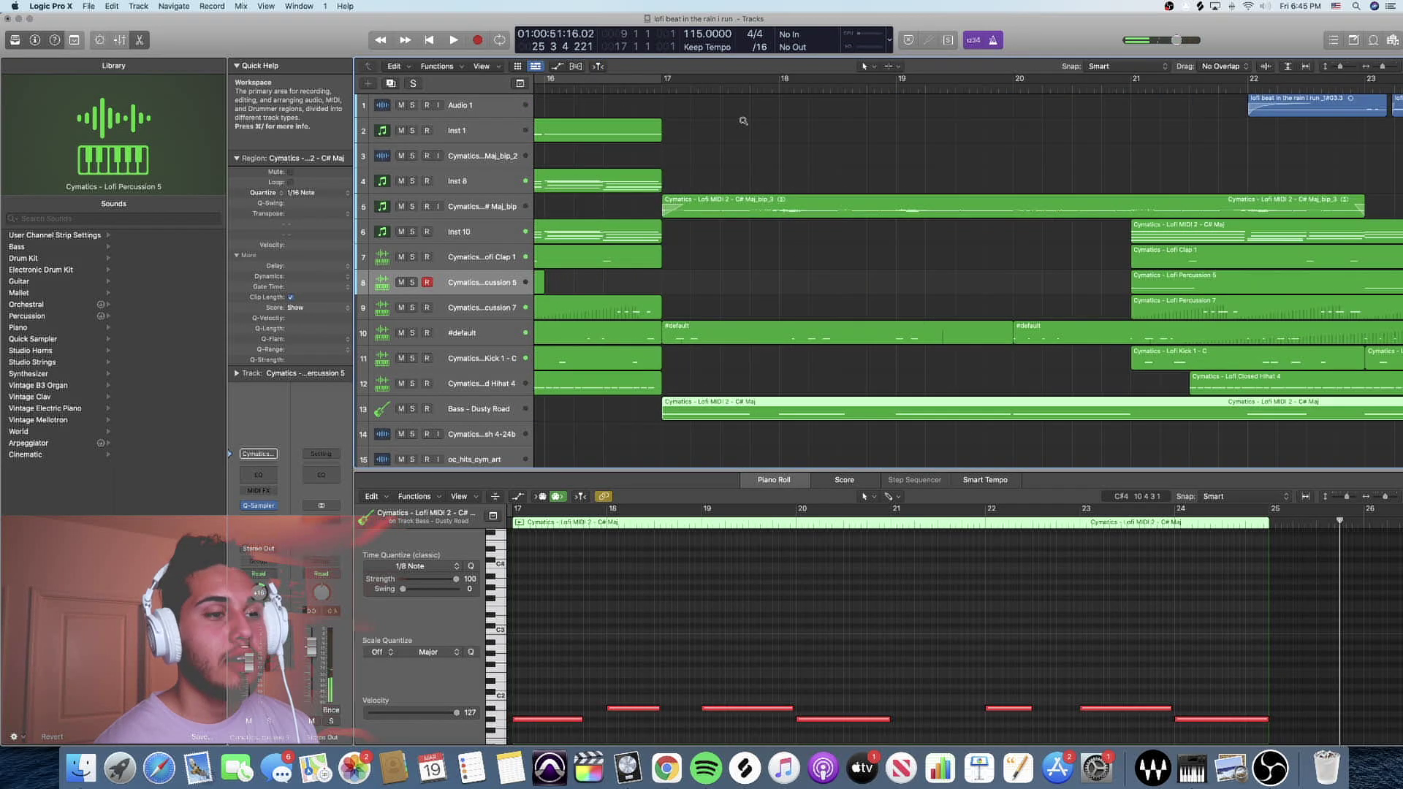
pyautogui.scroll(2, 746, 115)
pyautogui.scroll(2, 745, 115)
pyautogui.hscroll(-3, 746, 115)
pyautogui.hscroll(-3, 724, 123)
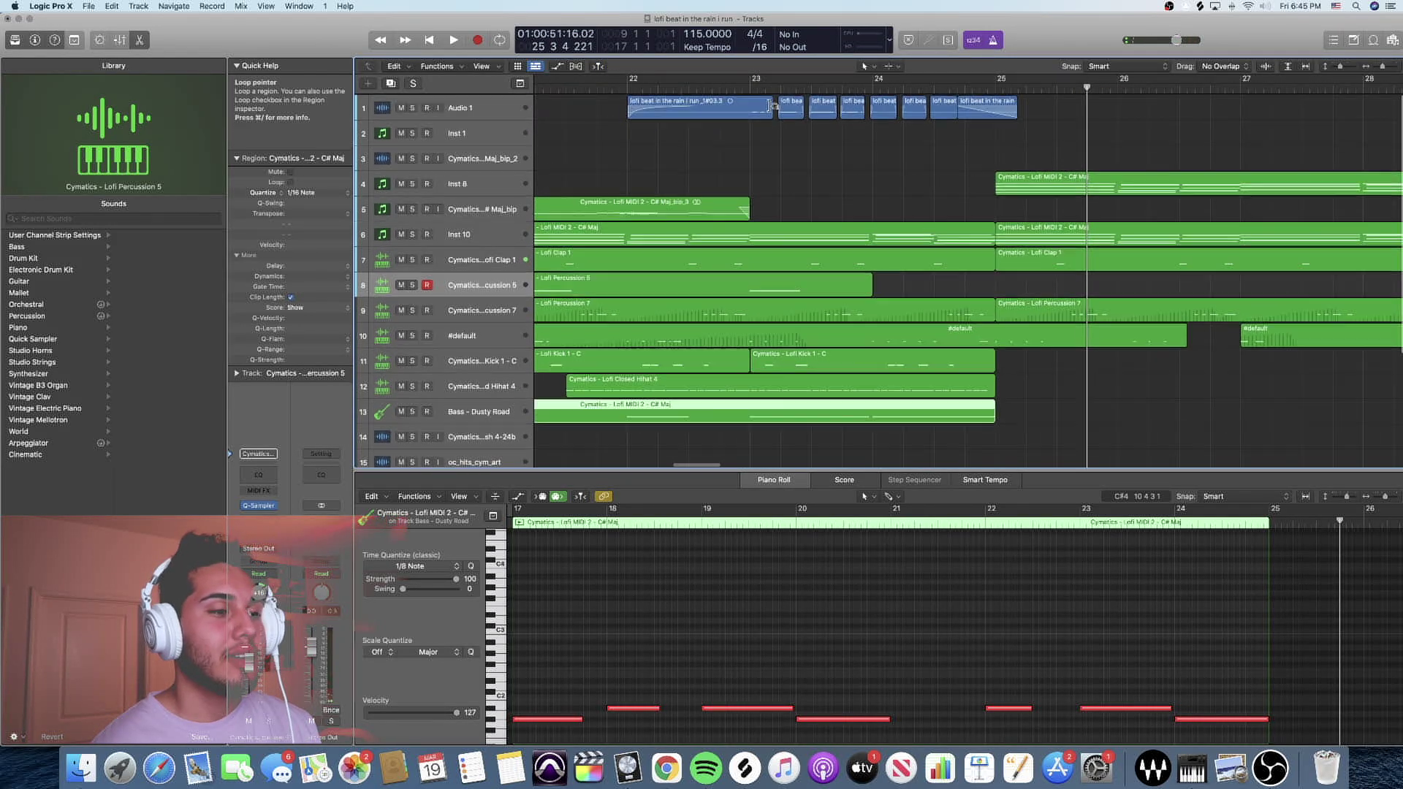
pyautogui.hscroll(-2, 703, 129)
# Move the playhead back to bar 22 and play from there
pyautogui.click(629, 85)
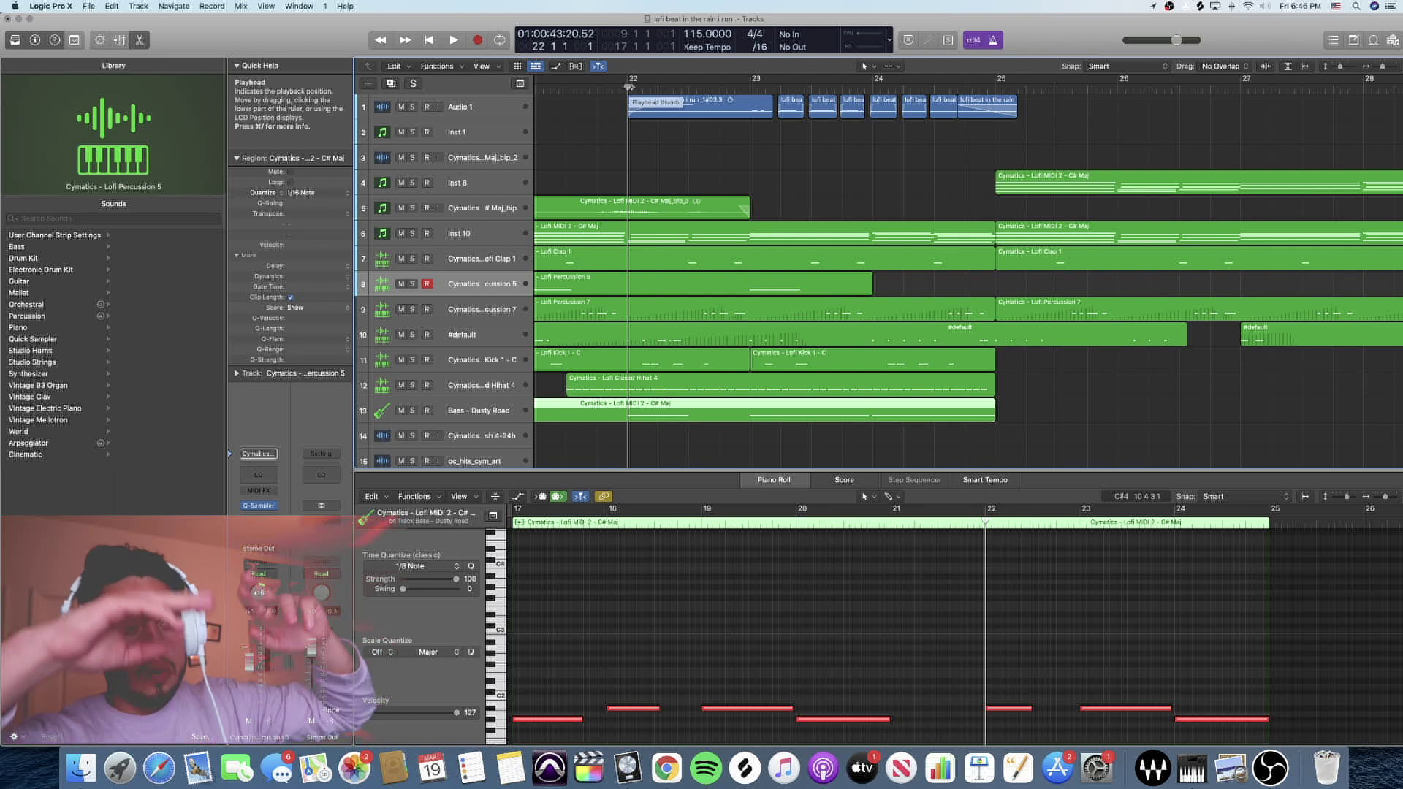
pyautogui.press('space')
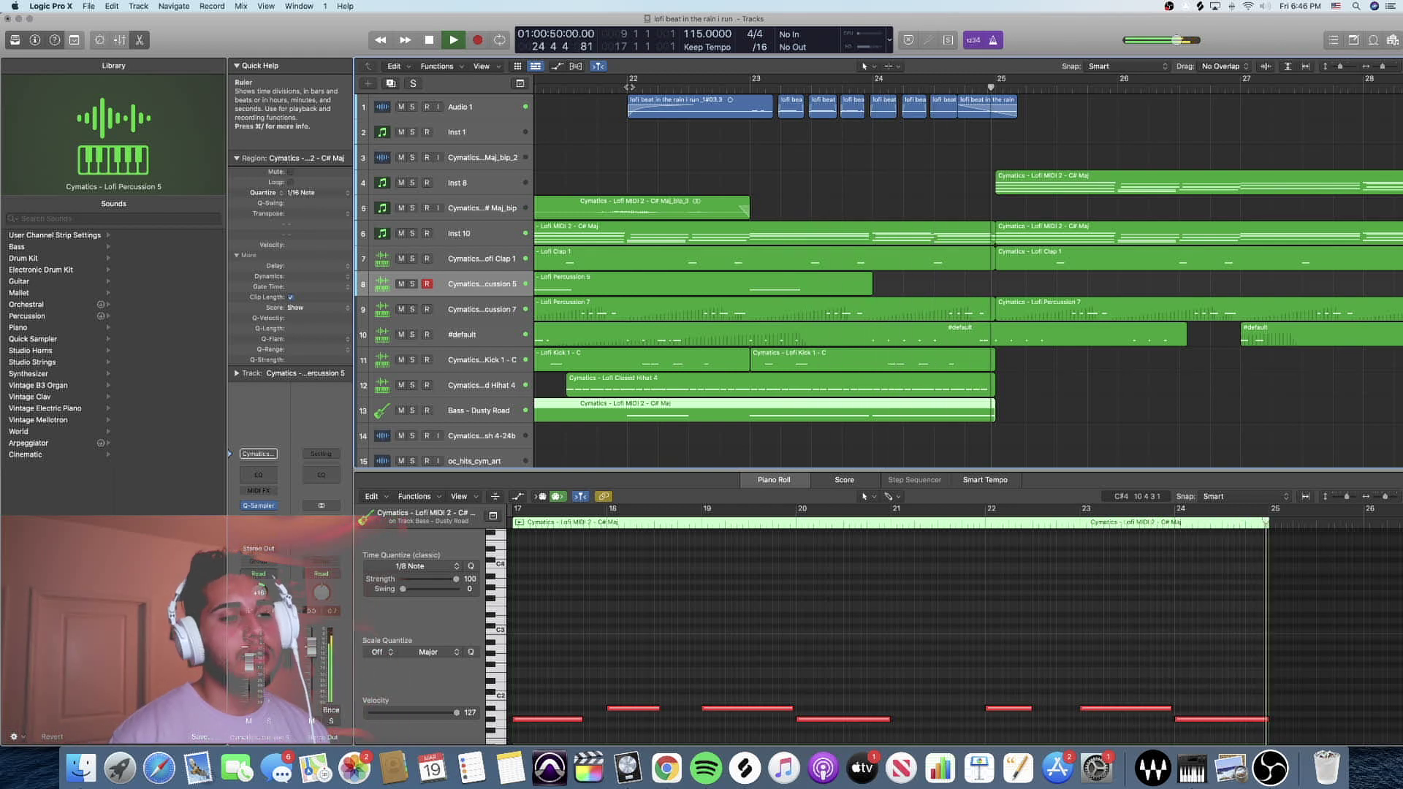
pyautogui.scroll(-3, 629, 87)
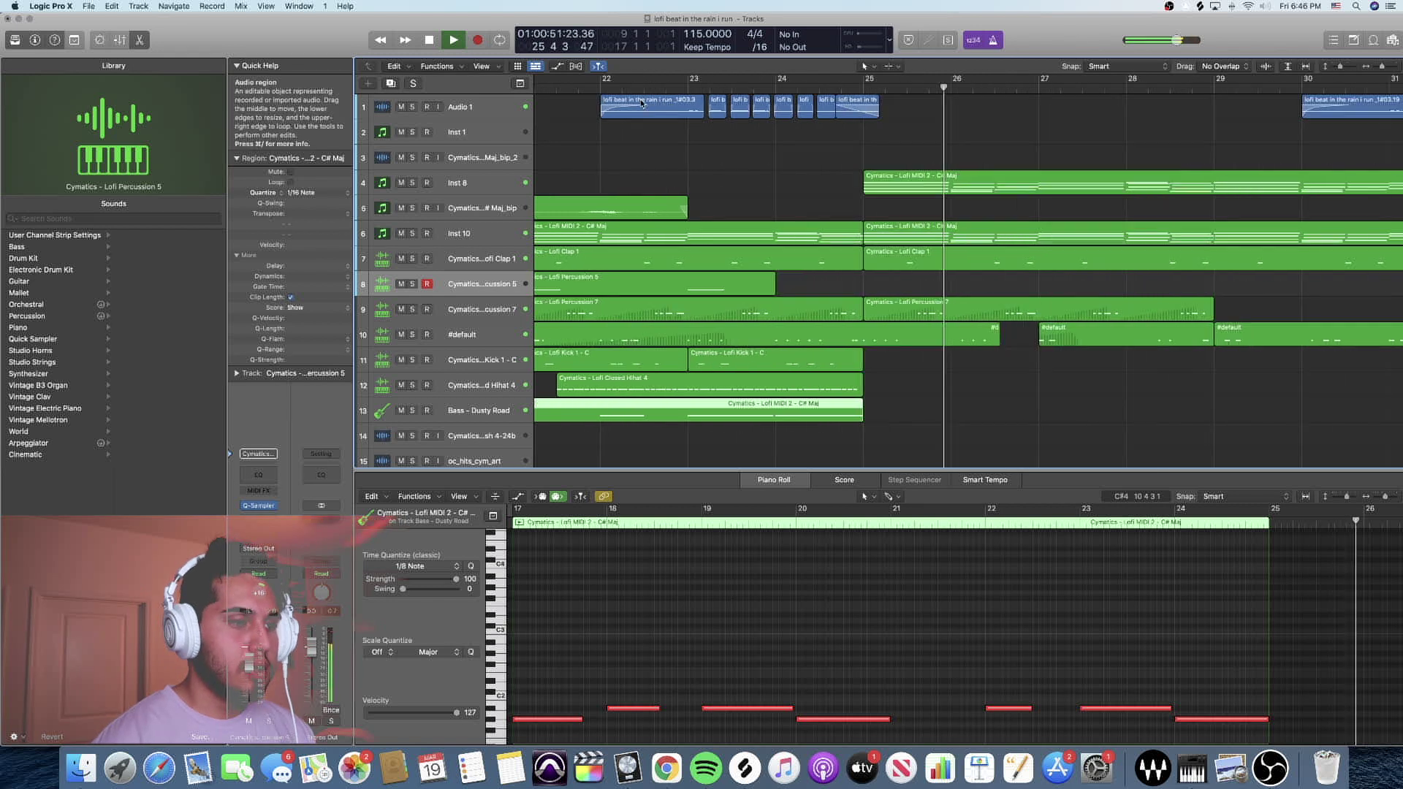
pyautogui.scroll(-3, 641, 93)
pyautogui.scroll(-2, 652, 101)
pyautogui.scroll(-1, 654, 102)
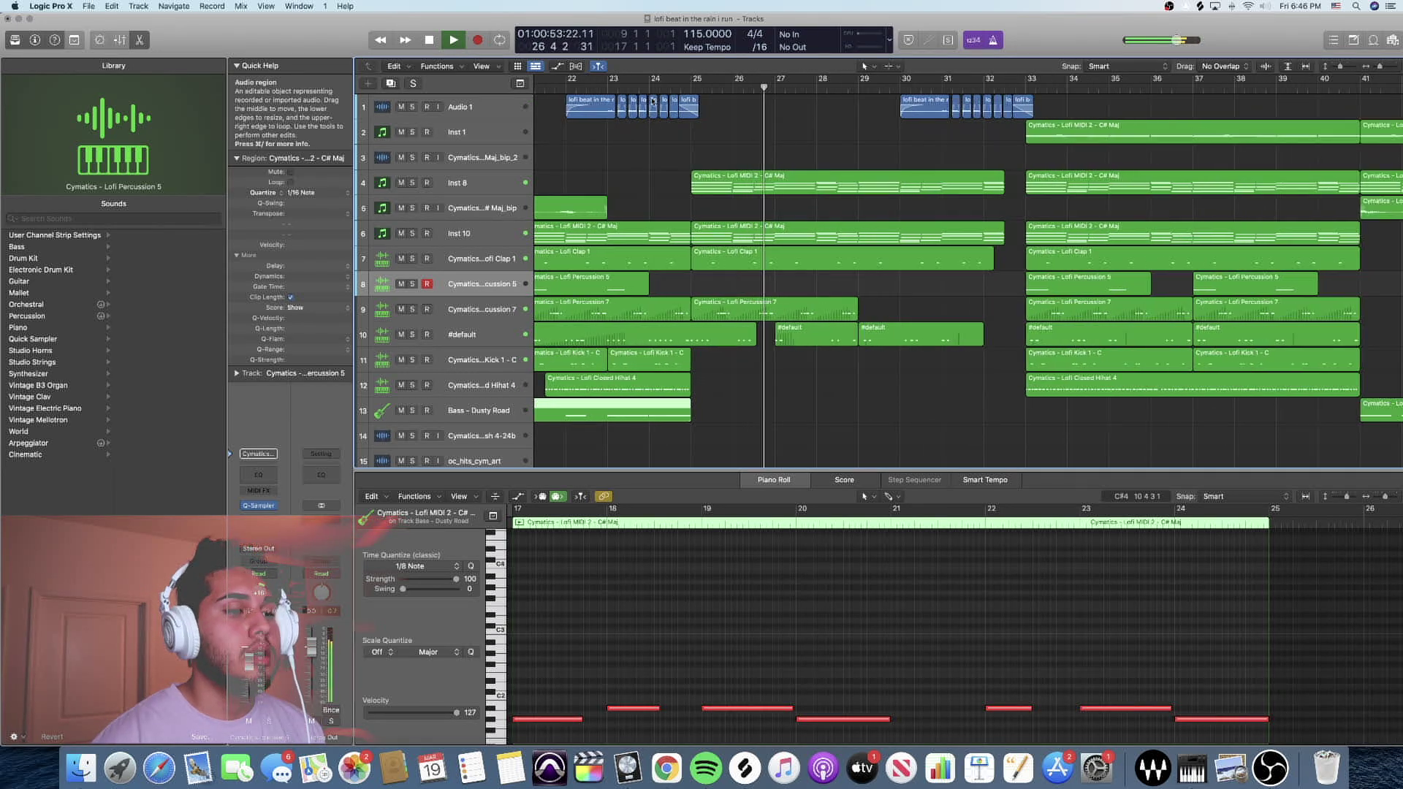
pyautogui.scroll(-2, 653, 100)
pyautogui.scroll(-1, 650, 100)
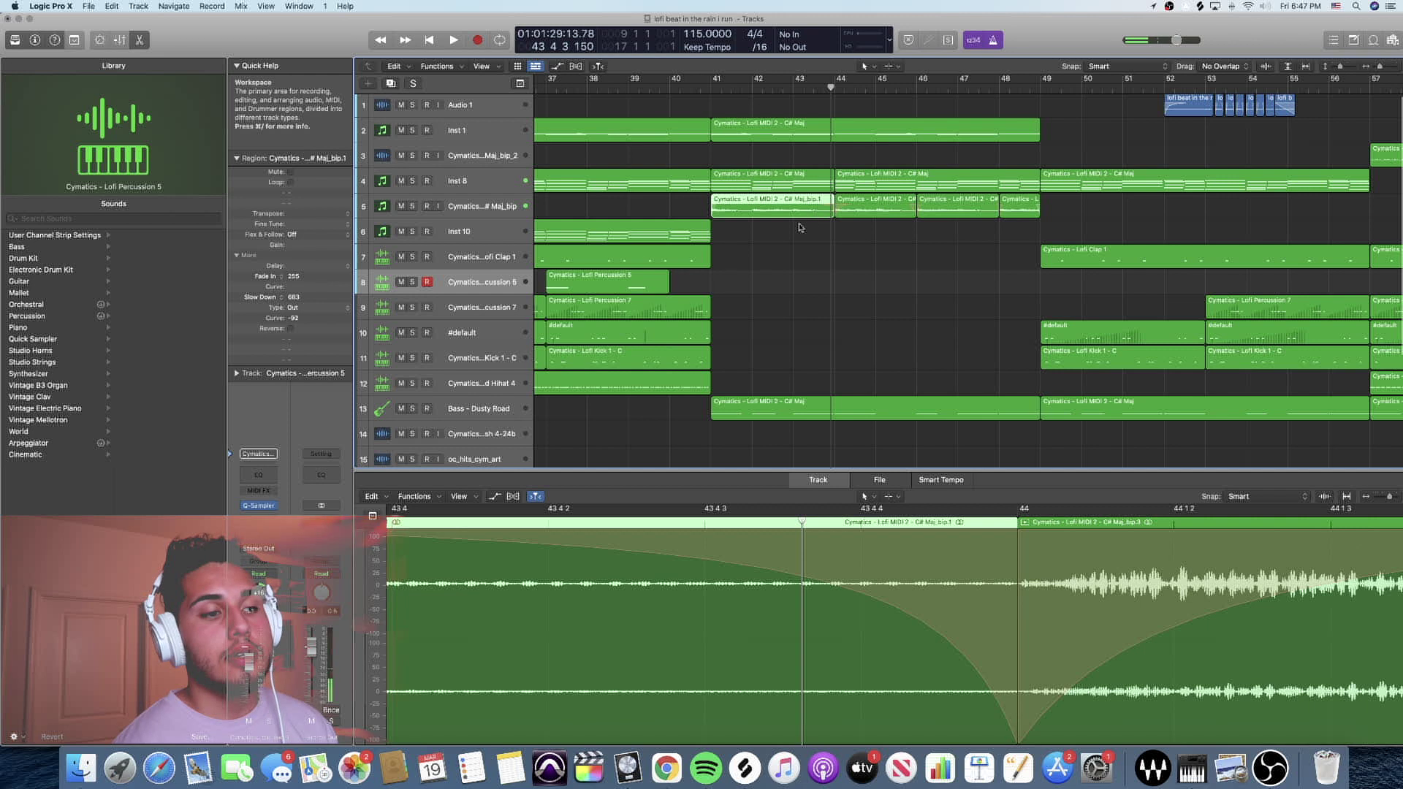
pyautogui.rightClick(799, 226)
pyautogui.rightClick(1026, 234)
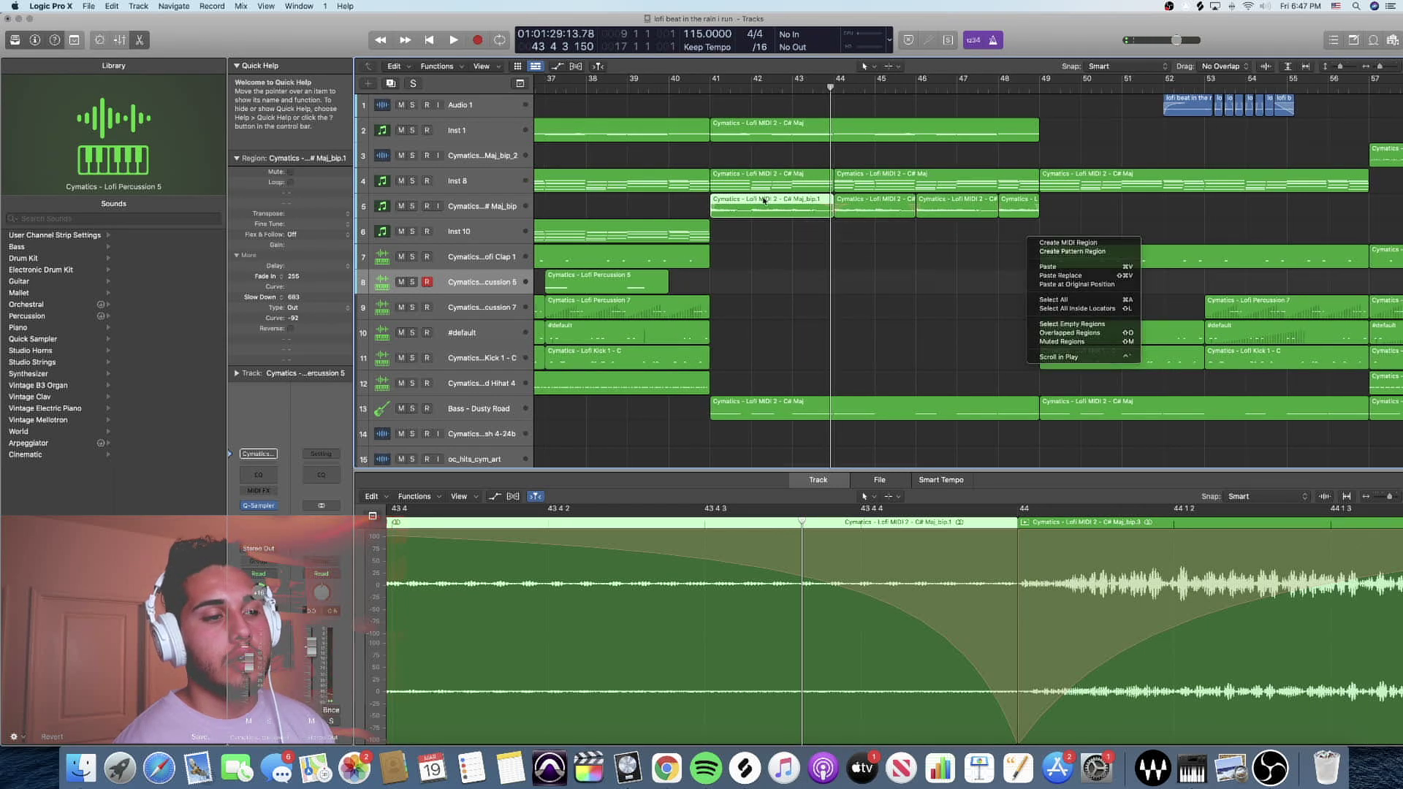
pyautogui.click(764, 200)
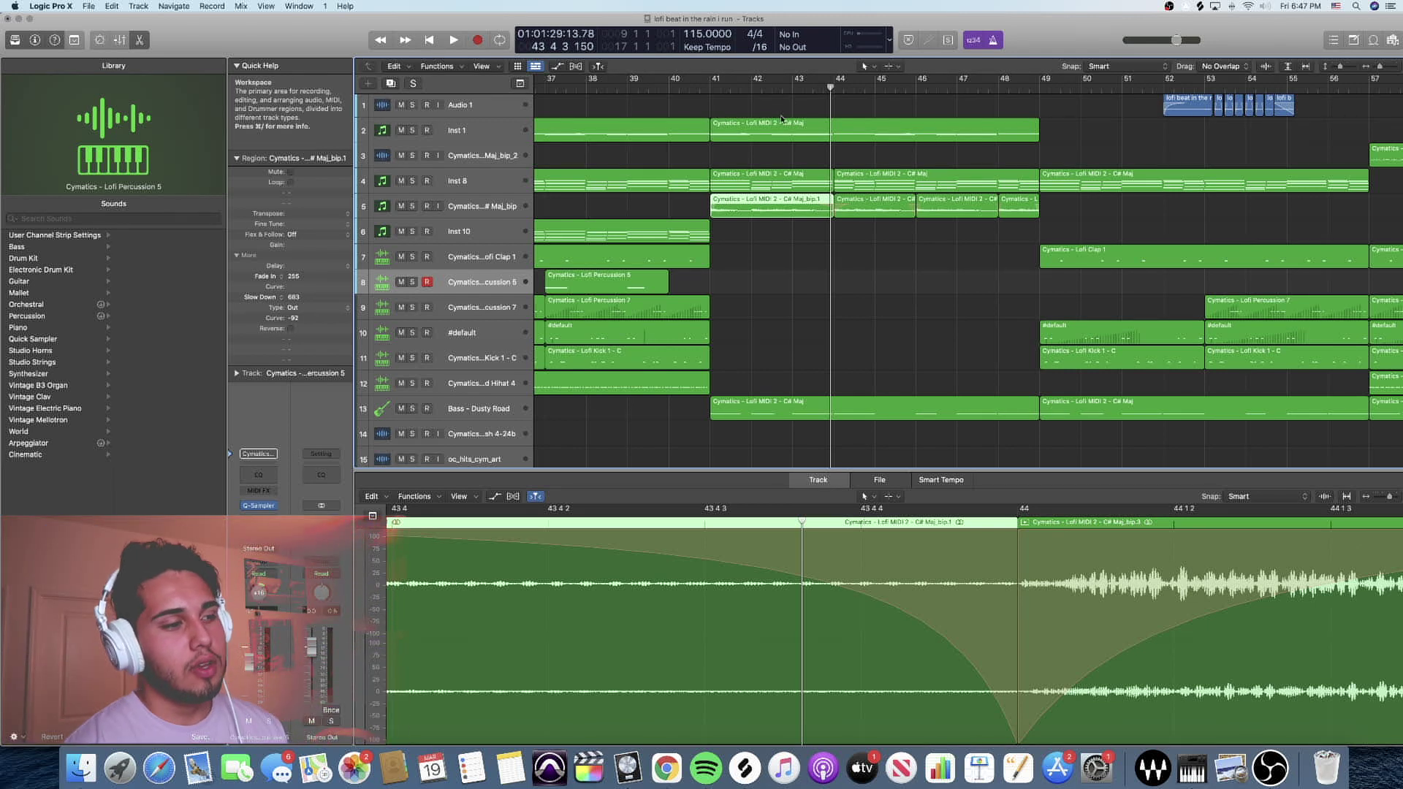
pyautogui.moveTo(755, 232); pyautogui.dragTo(640, 213)
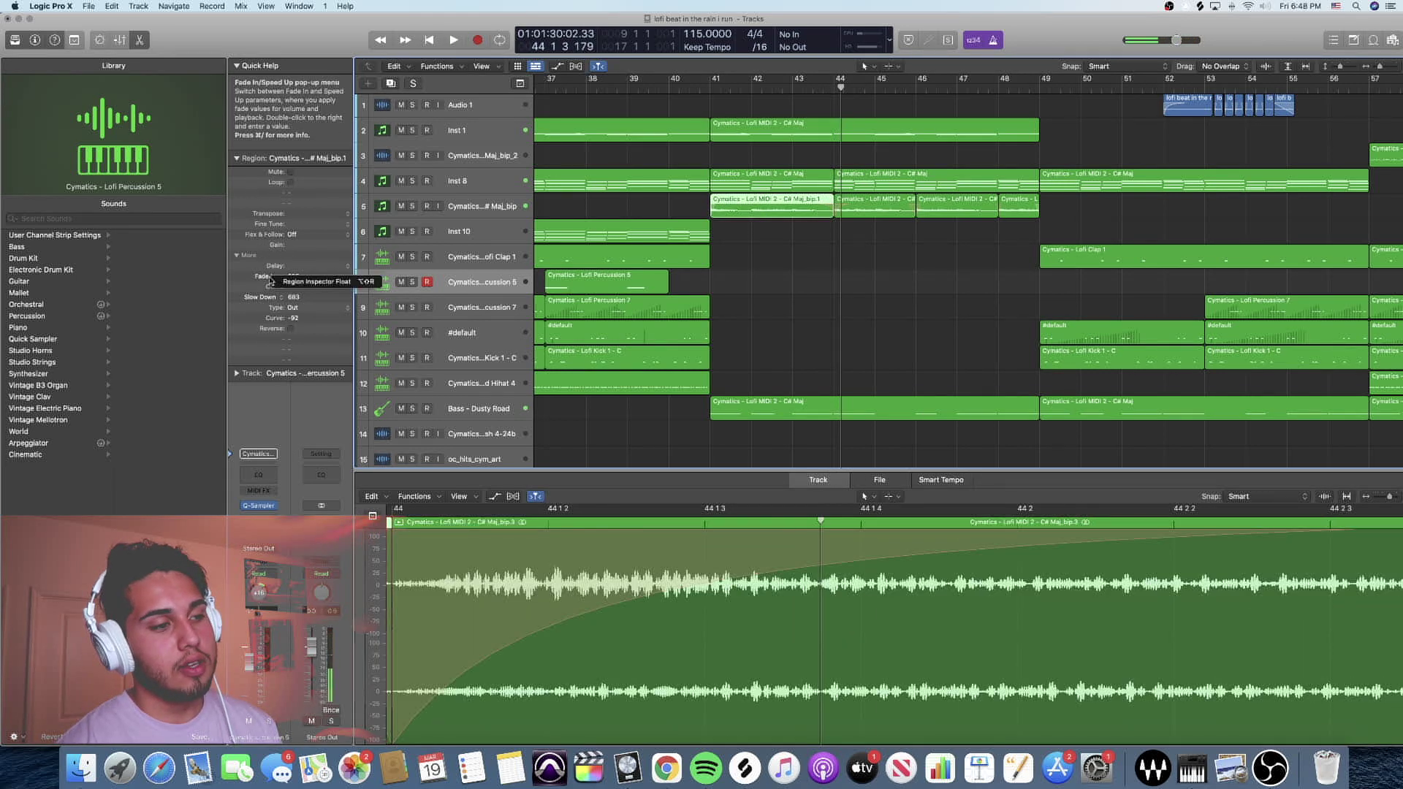
pyautogui.click(271, 277)
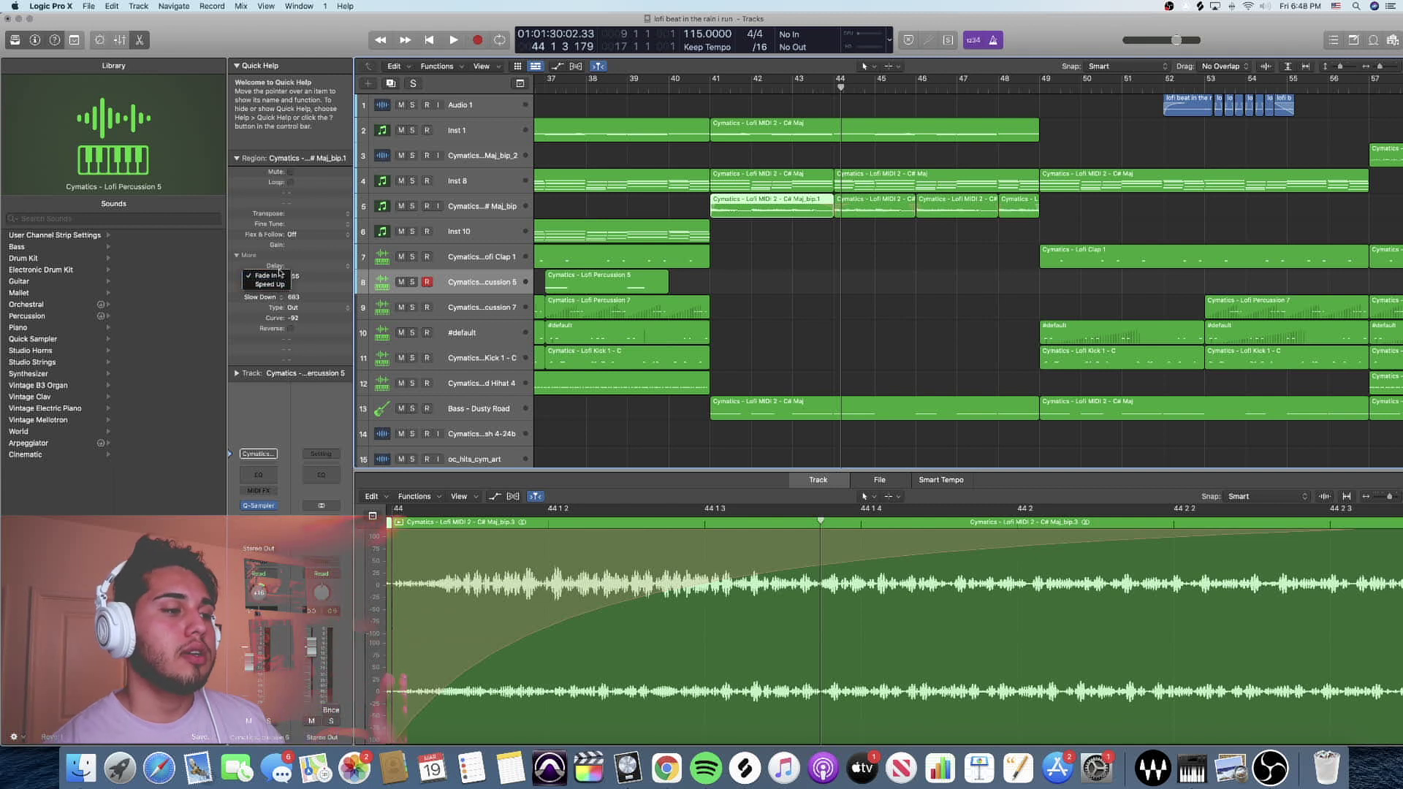
pyautogui.click(279, 280)
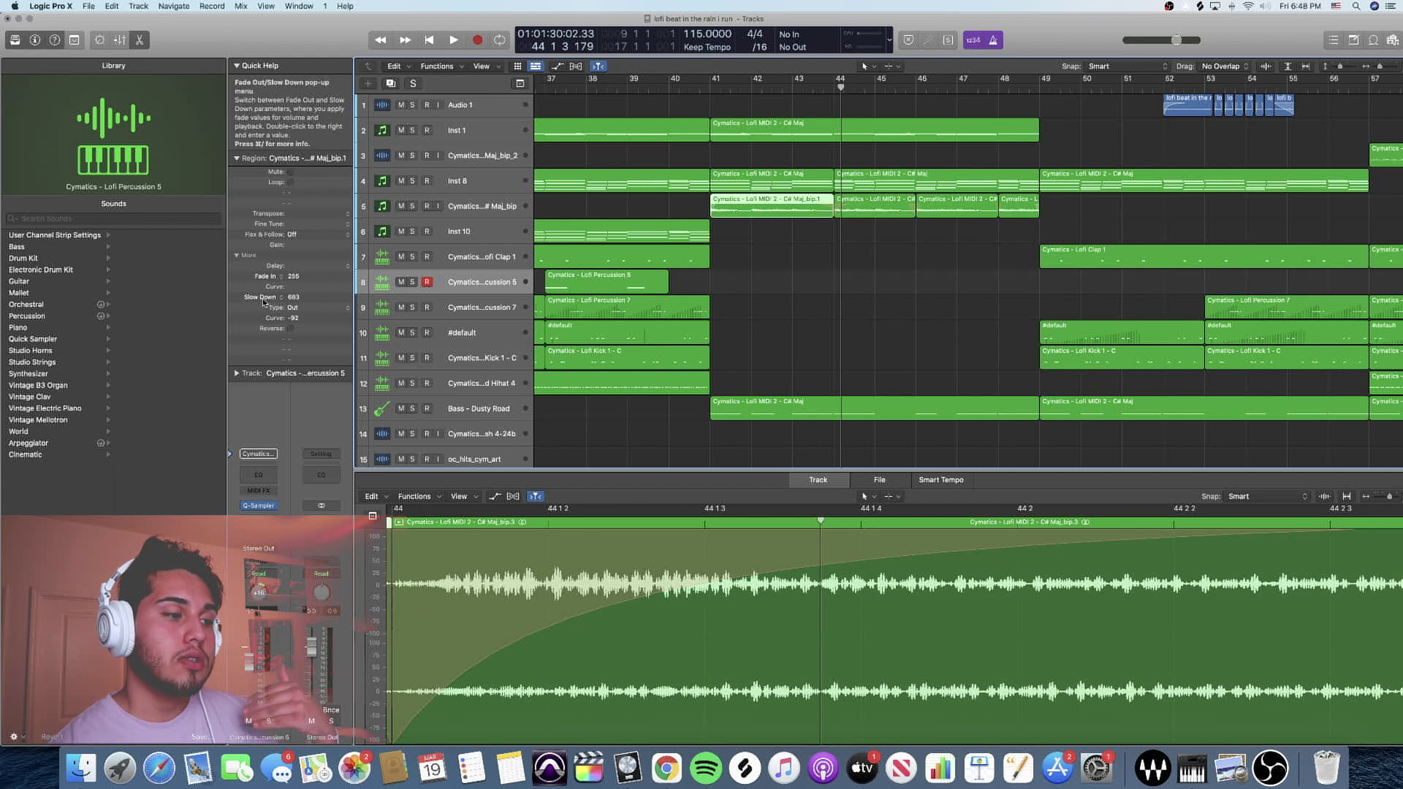
pyautogui.click(279, 302)
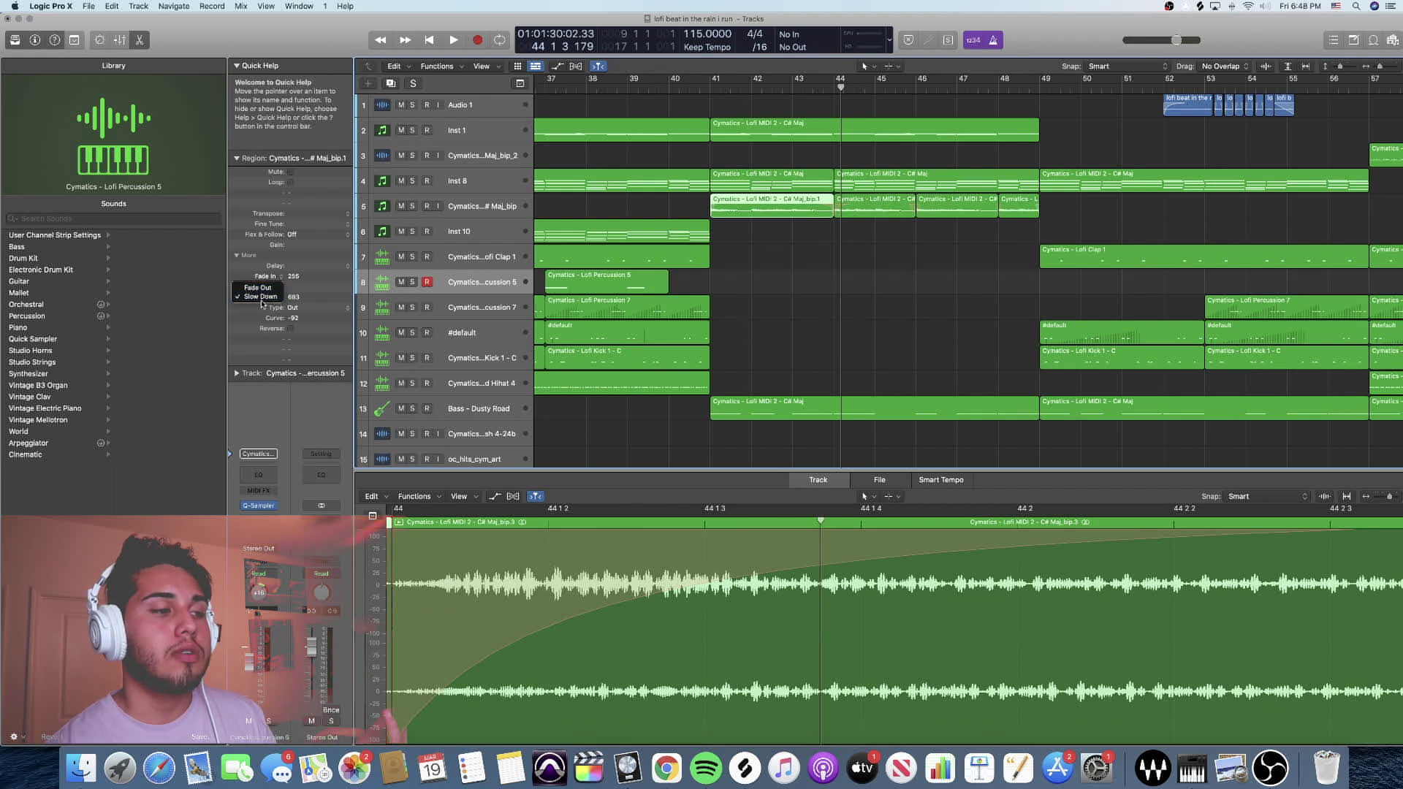
pyautogui.click(264, 288)
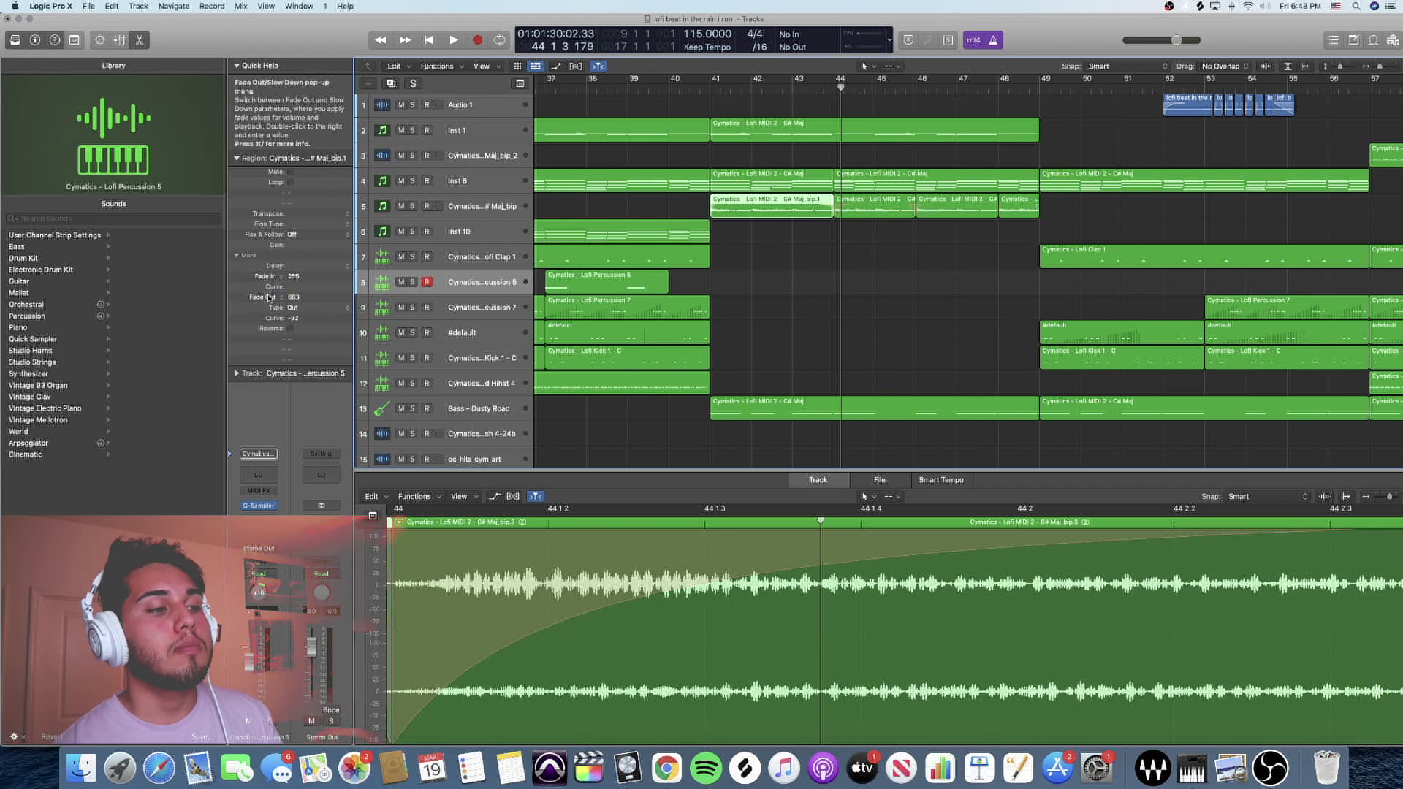
pyautogui.click(269, 296)
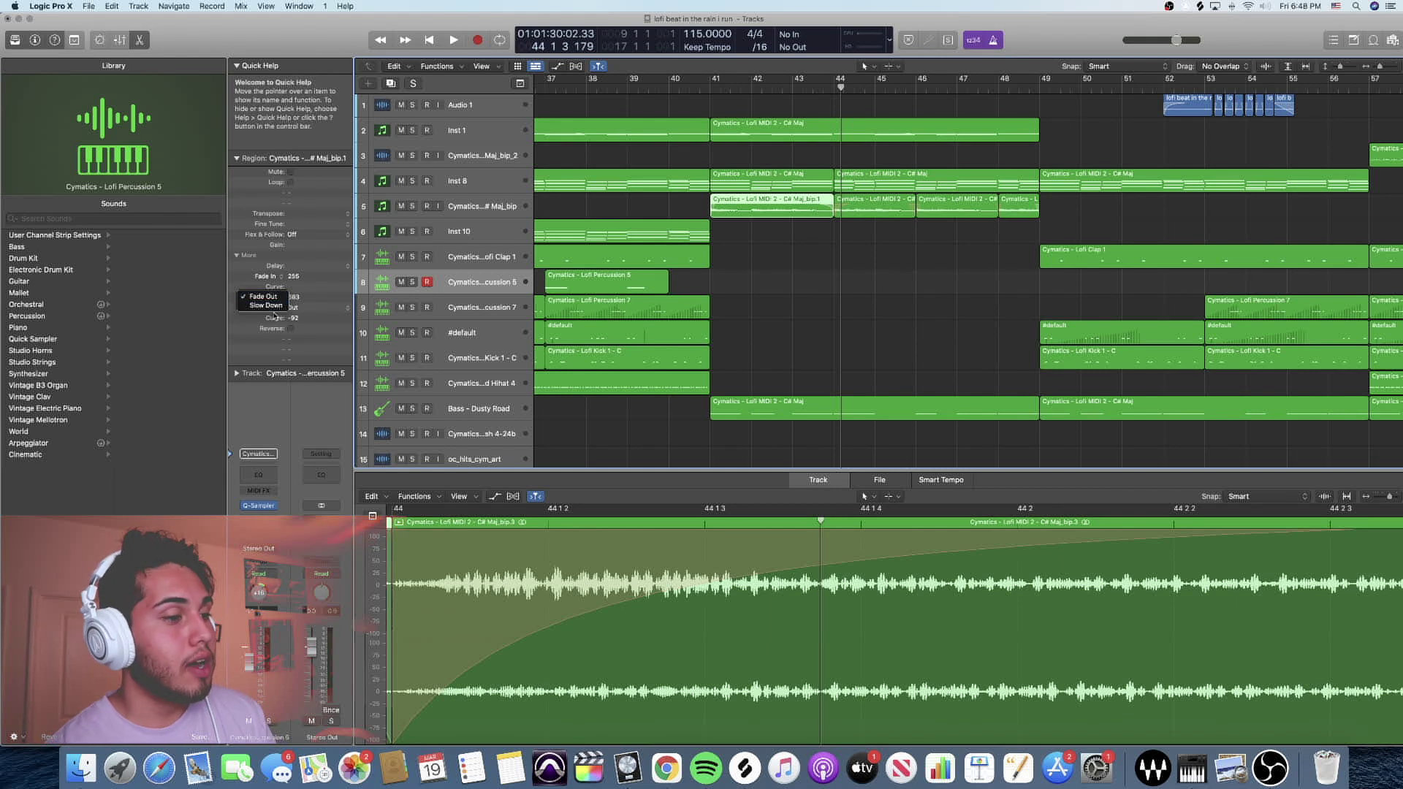
pyautogui.click(268, 305)
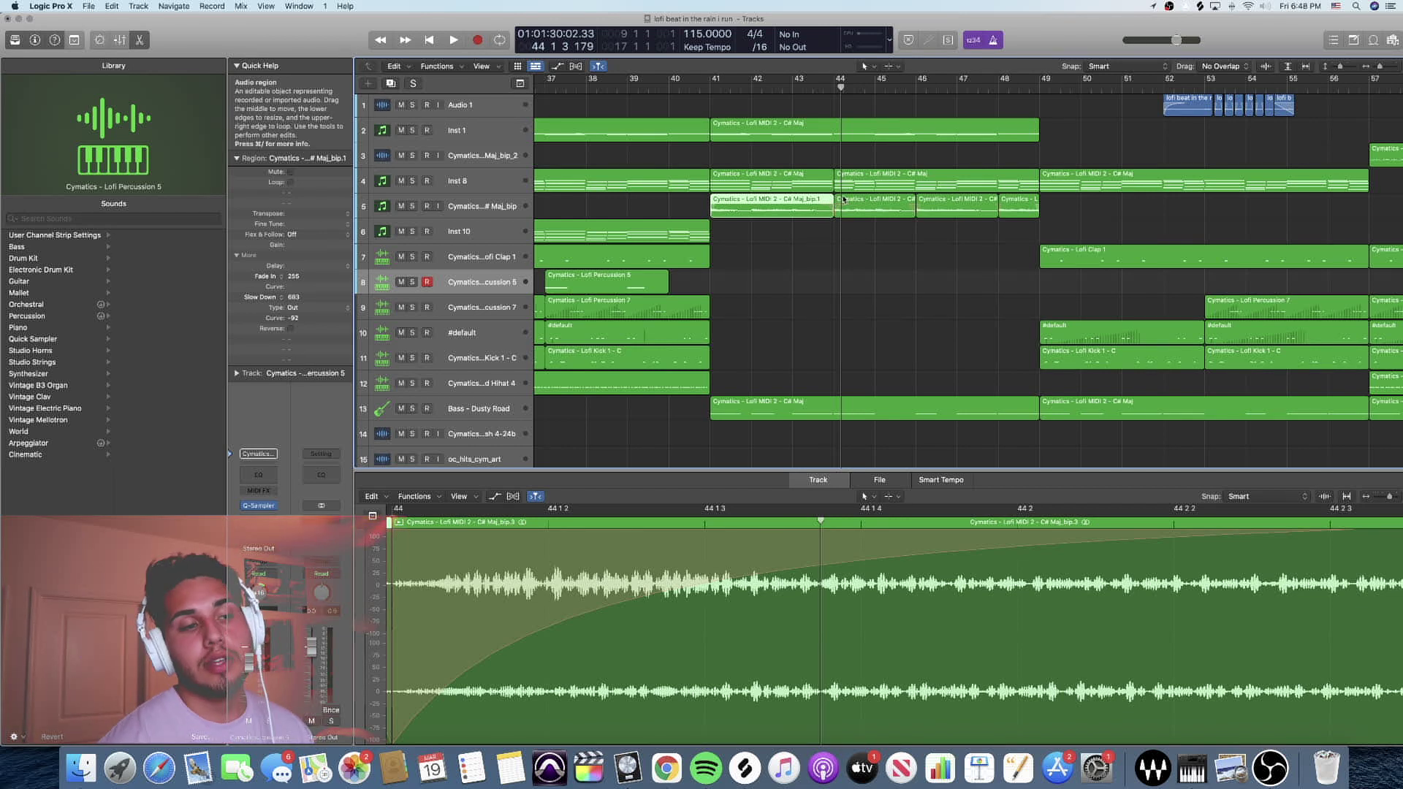
# Play from bar 41, briefly soloing the percussion track and then the bip track
pyautogui.press('space')
pyautogui.press('s')
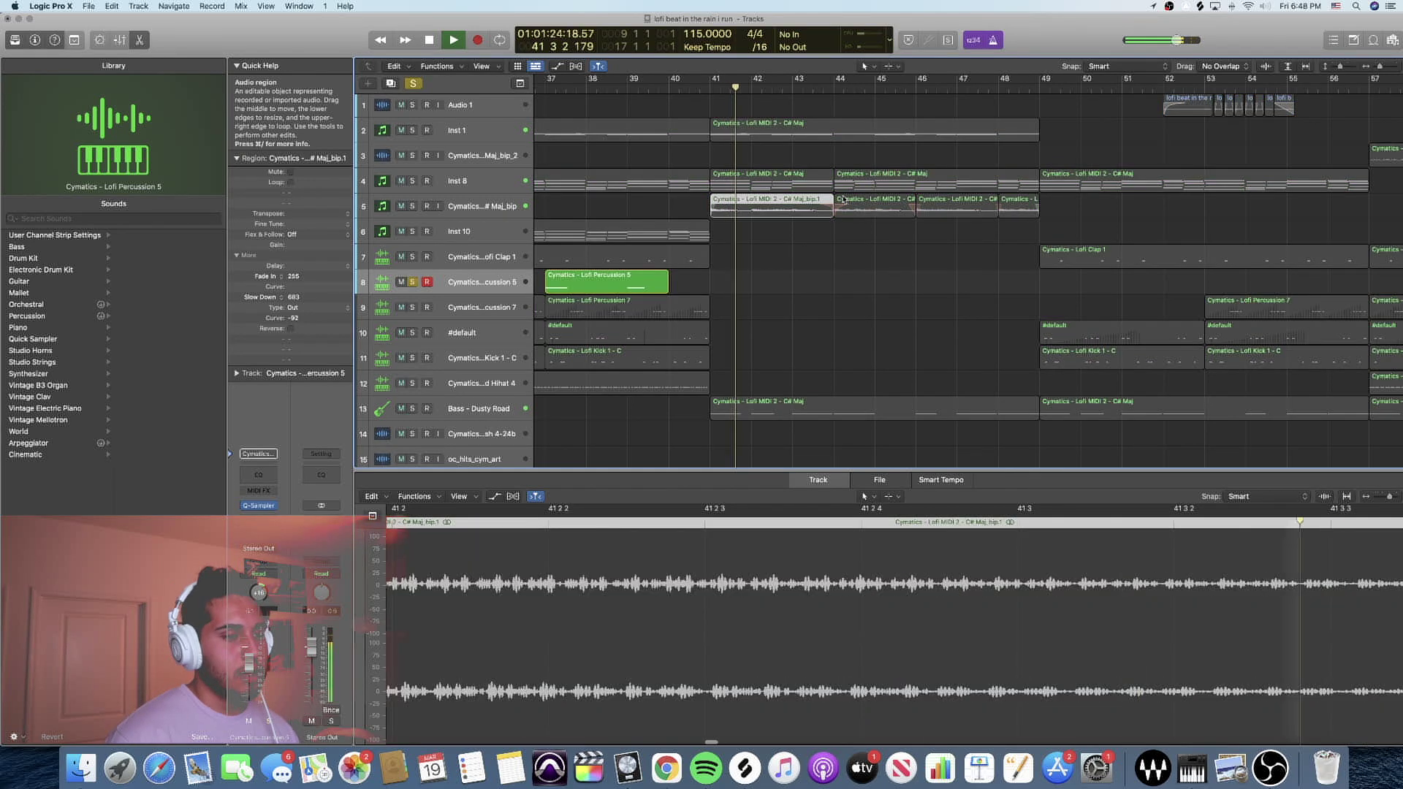
pyautogui.press('s')
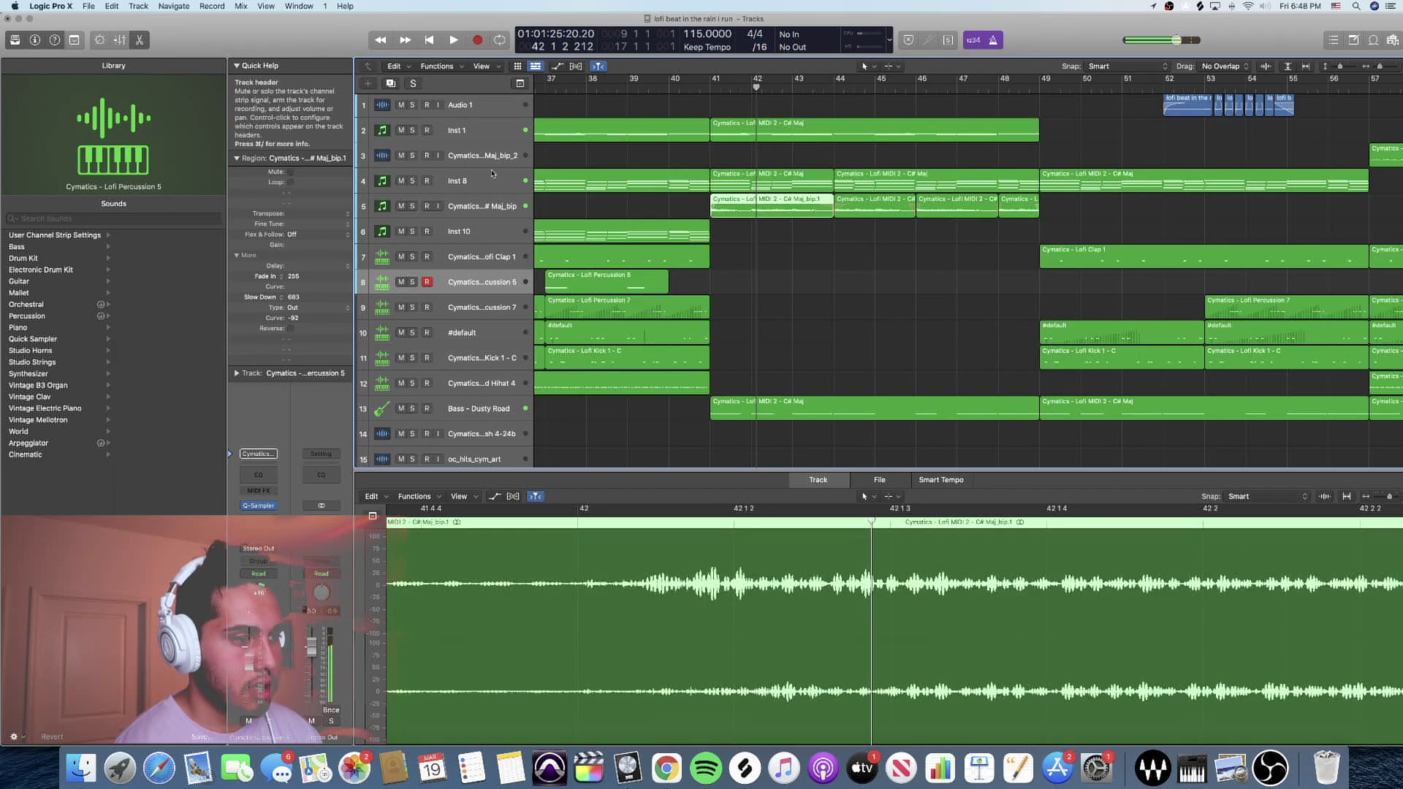
pyautogui.click(499, 206)
pyautogui.press('s')
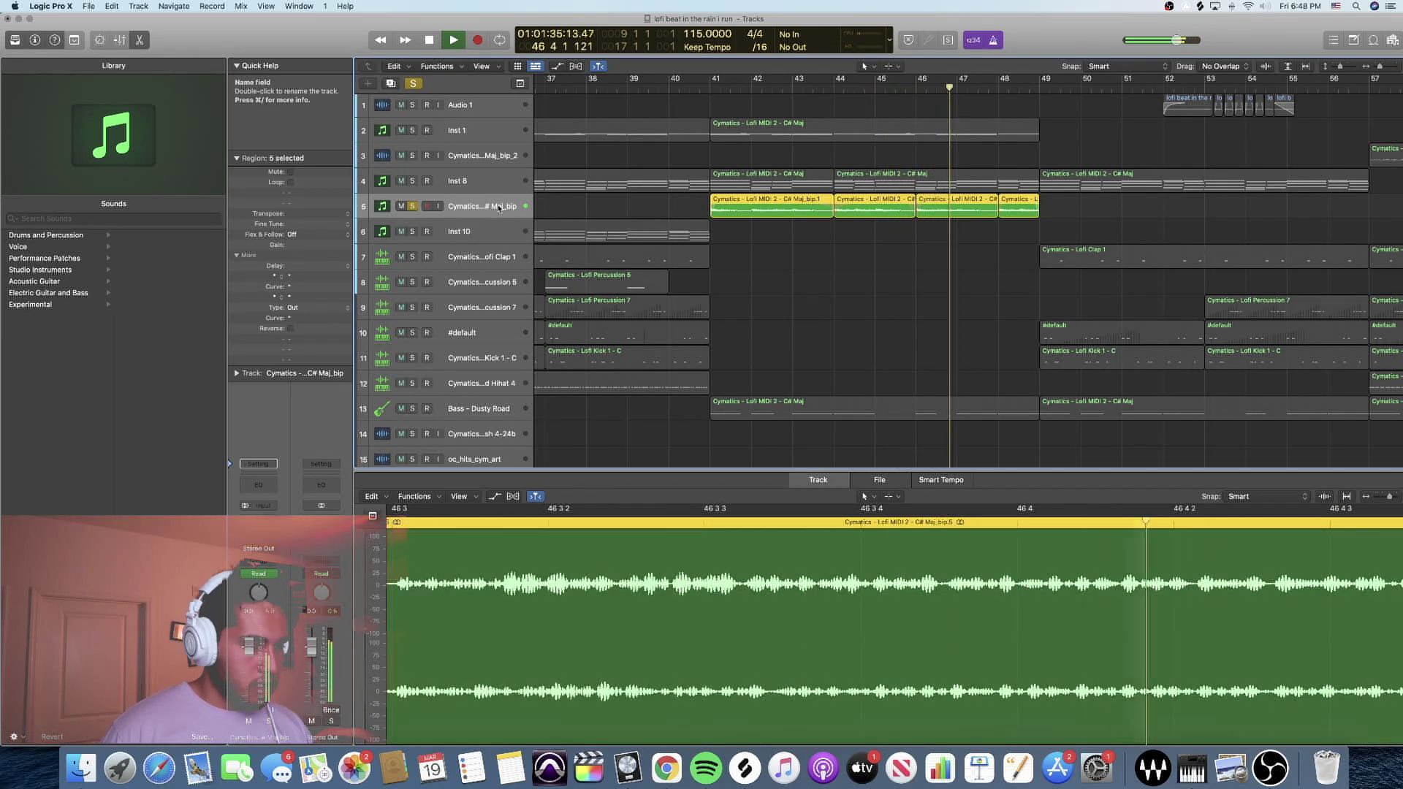
pyautogui.press('s')
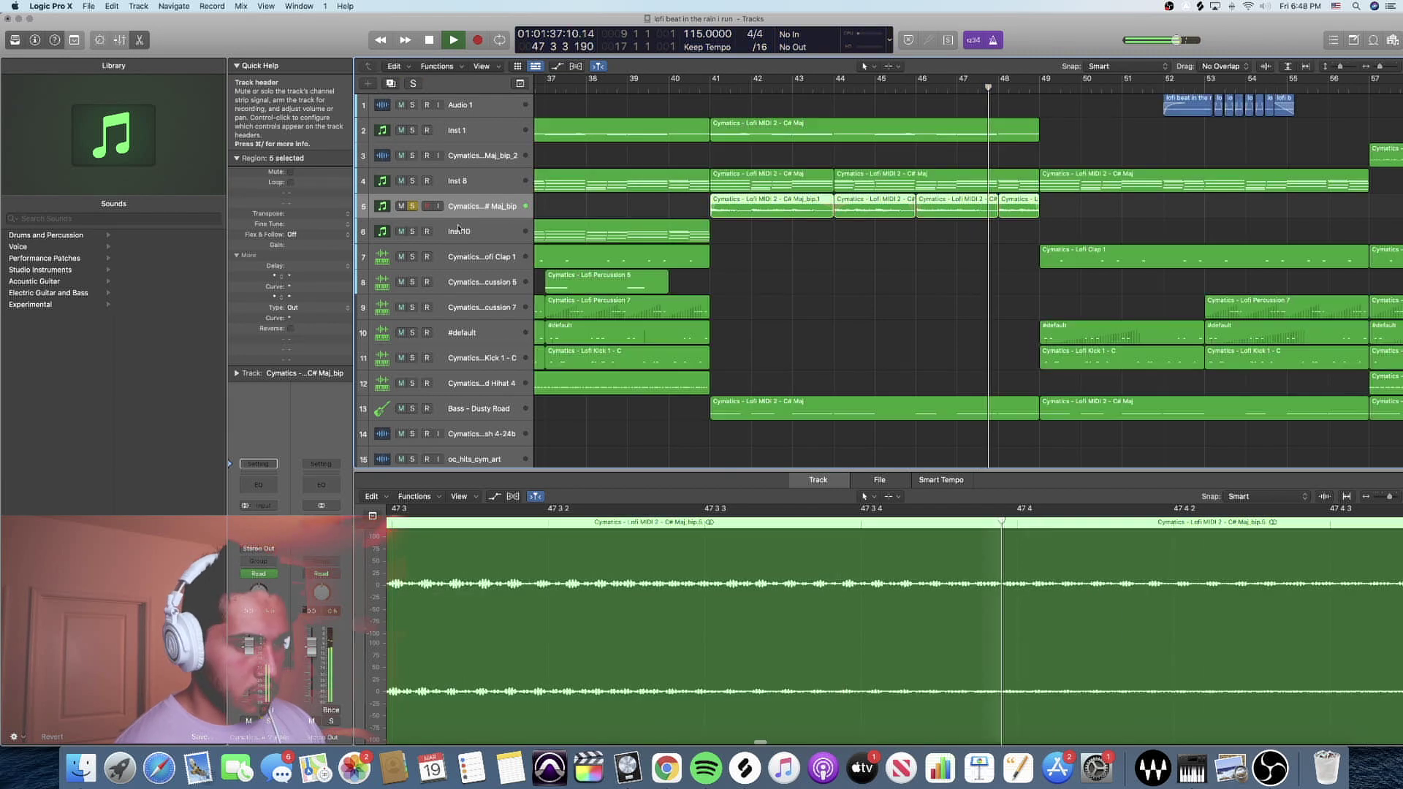
# Show and hide the Mixer, then resume playing the full arrangement
pyautogui.press('x')
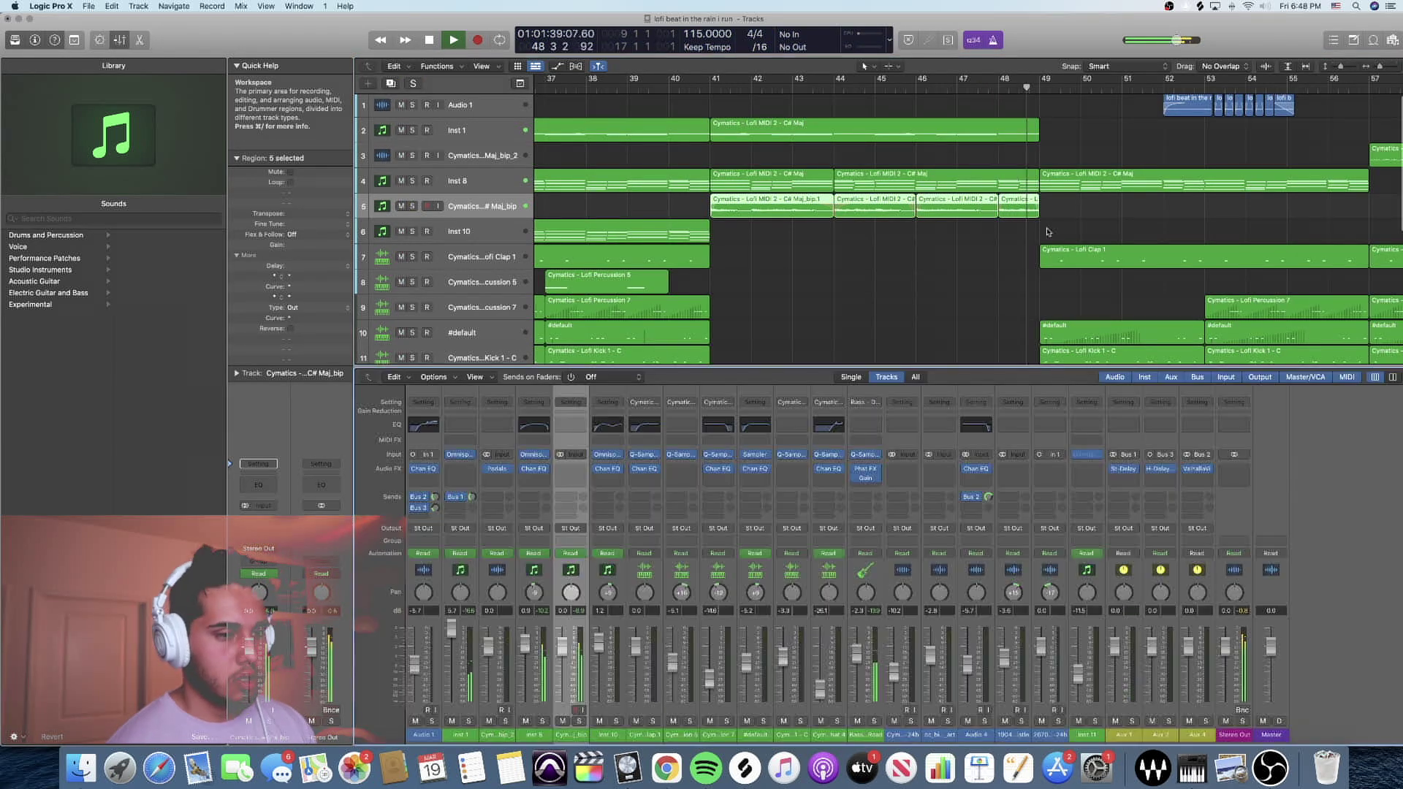
pyautogui.press('x')
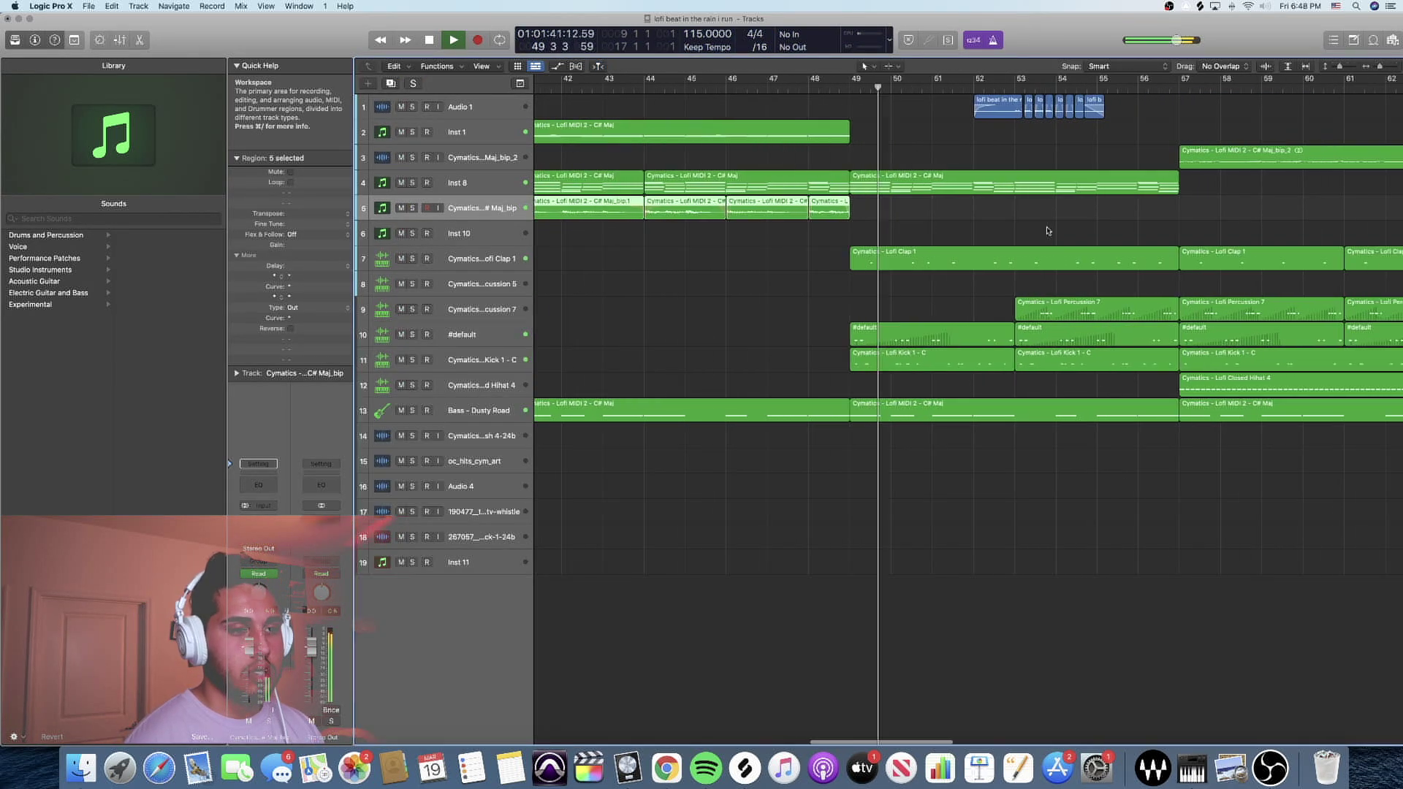
pyautogui.hscroll(5, 1046, 230)
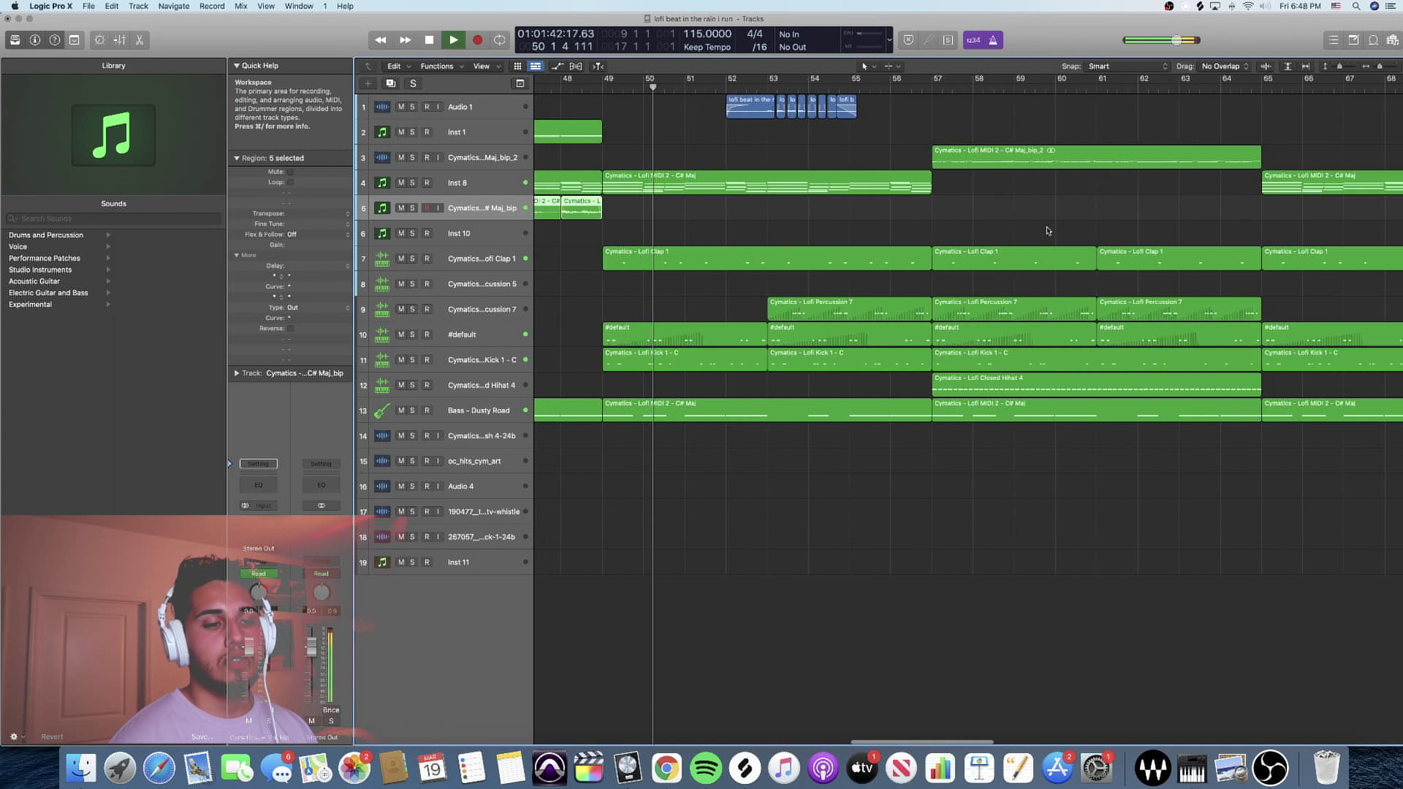
pyautogui.scroll(-3, 1047, 230)
pyautogui.scroll(-3, 1042, 226)
pyautogui.scroll(-3, 1096, 220)
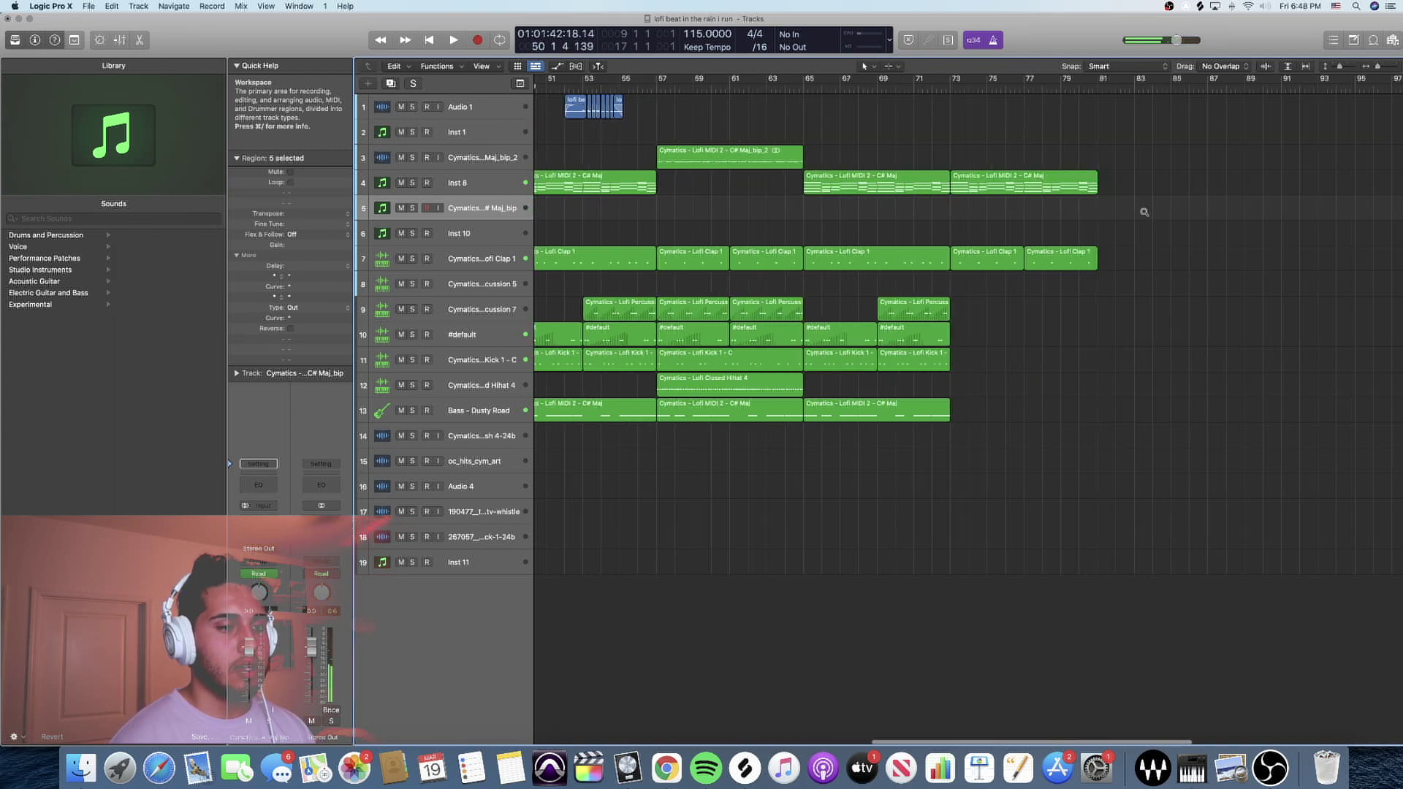
pyautogui.scroll(-3, 1143, 213)
pyautogui.hscroll(-5, 986, 241)
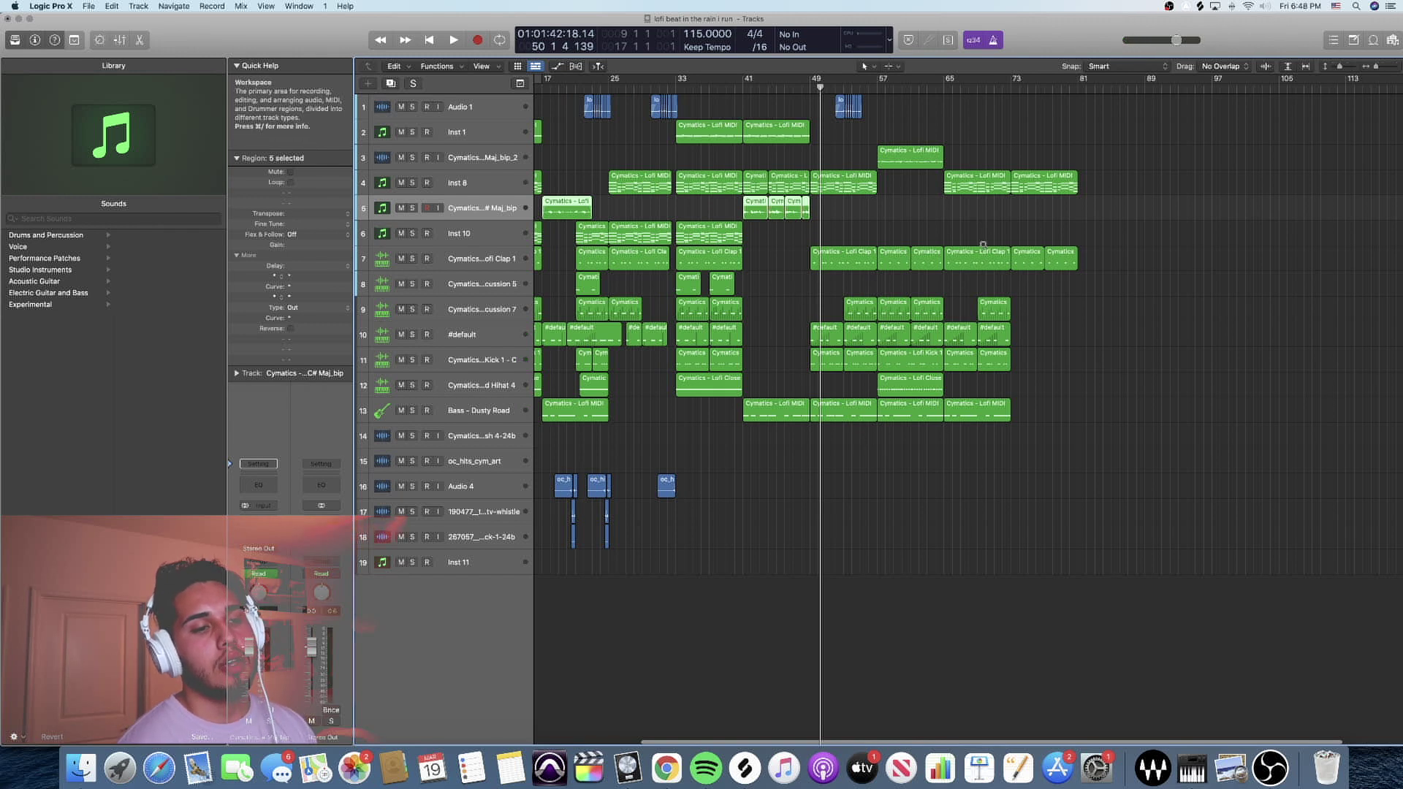
pyautogui.scroll(3, 983, 244)
pyautogui.scroll(3, 971, 235)
pyautogui.scroll(3, 977, 244)
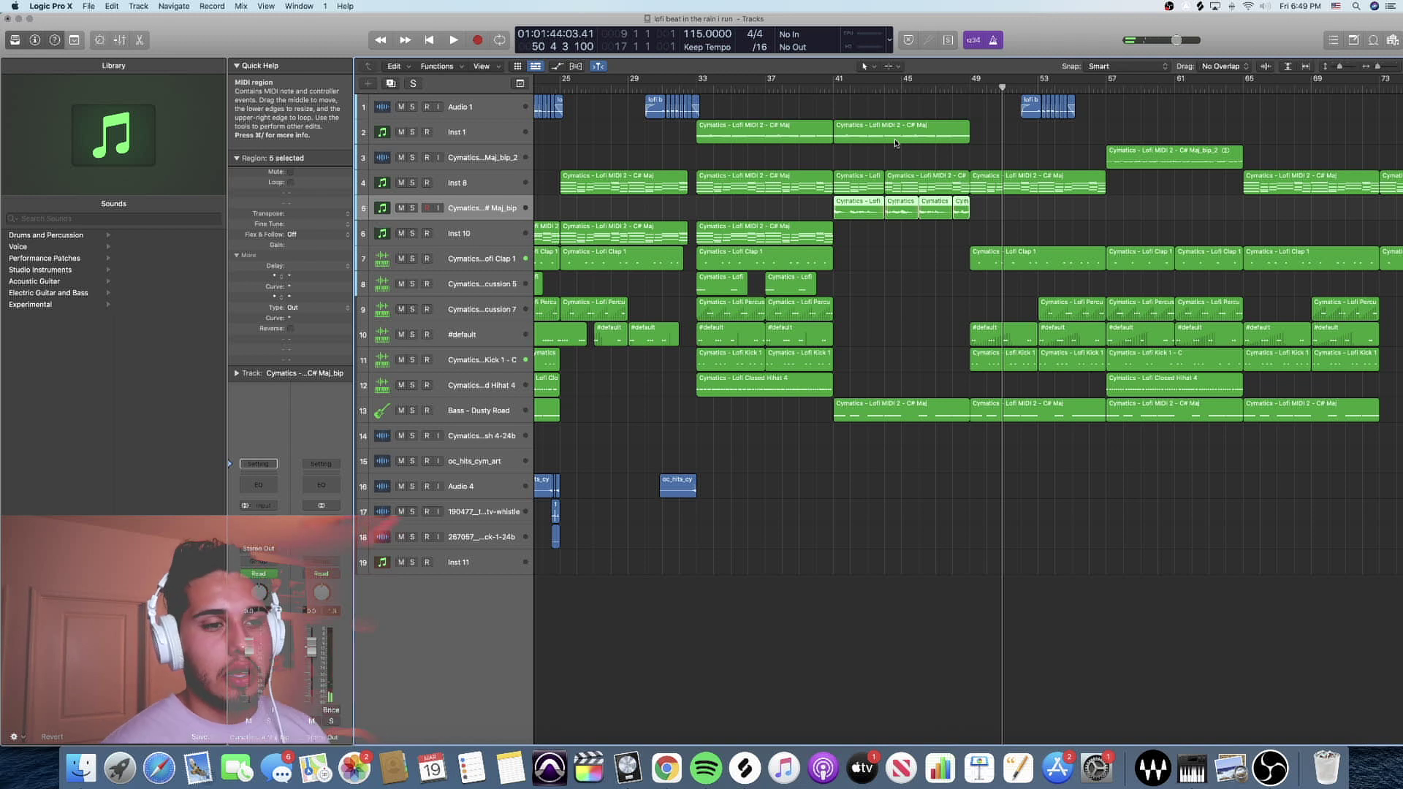
pyautogui.press('space')
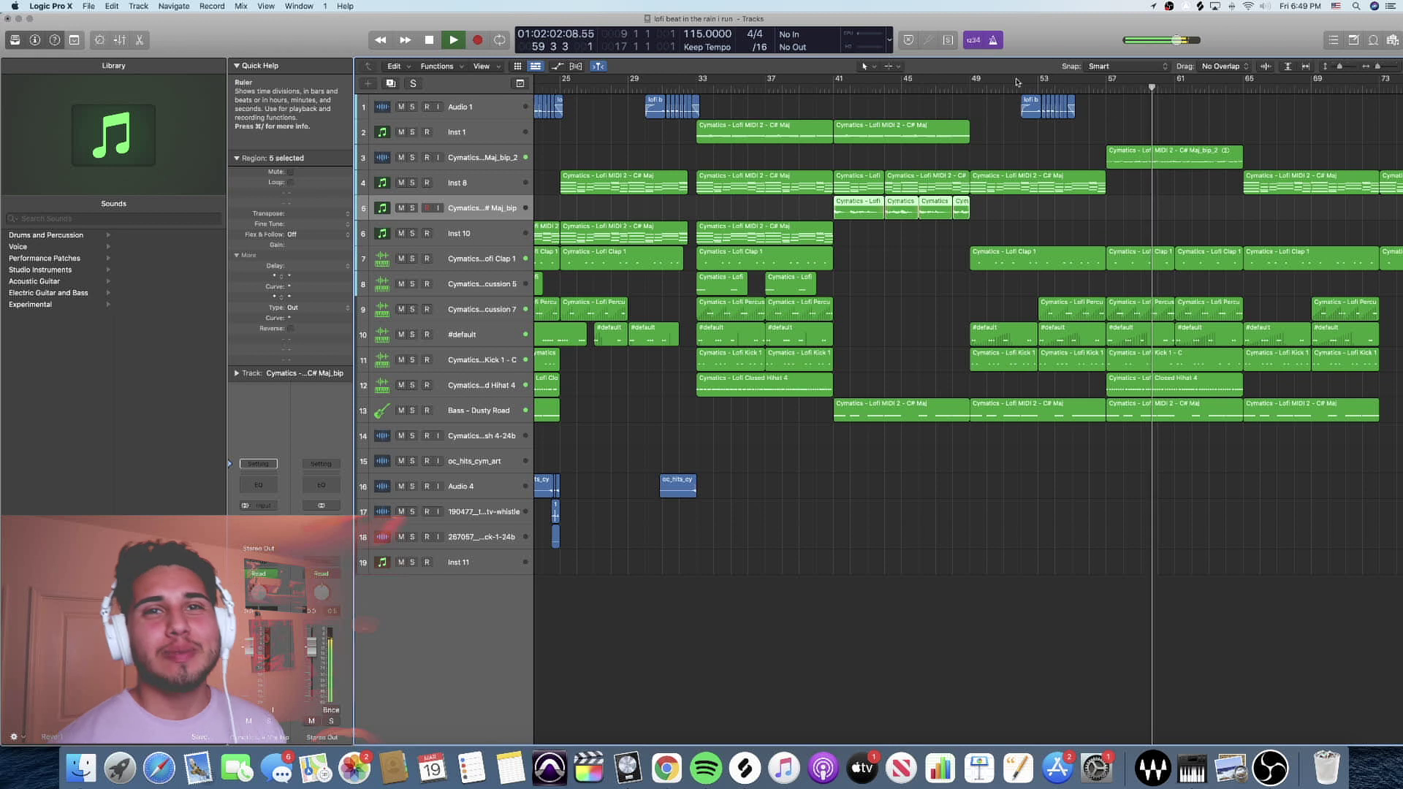
# Stop playback, solo effect tracks 16–18, and select the Audio 4 track
pyautogui.press('space')
pyautogui.press('Return')
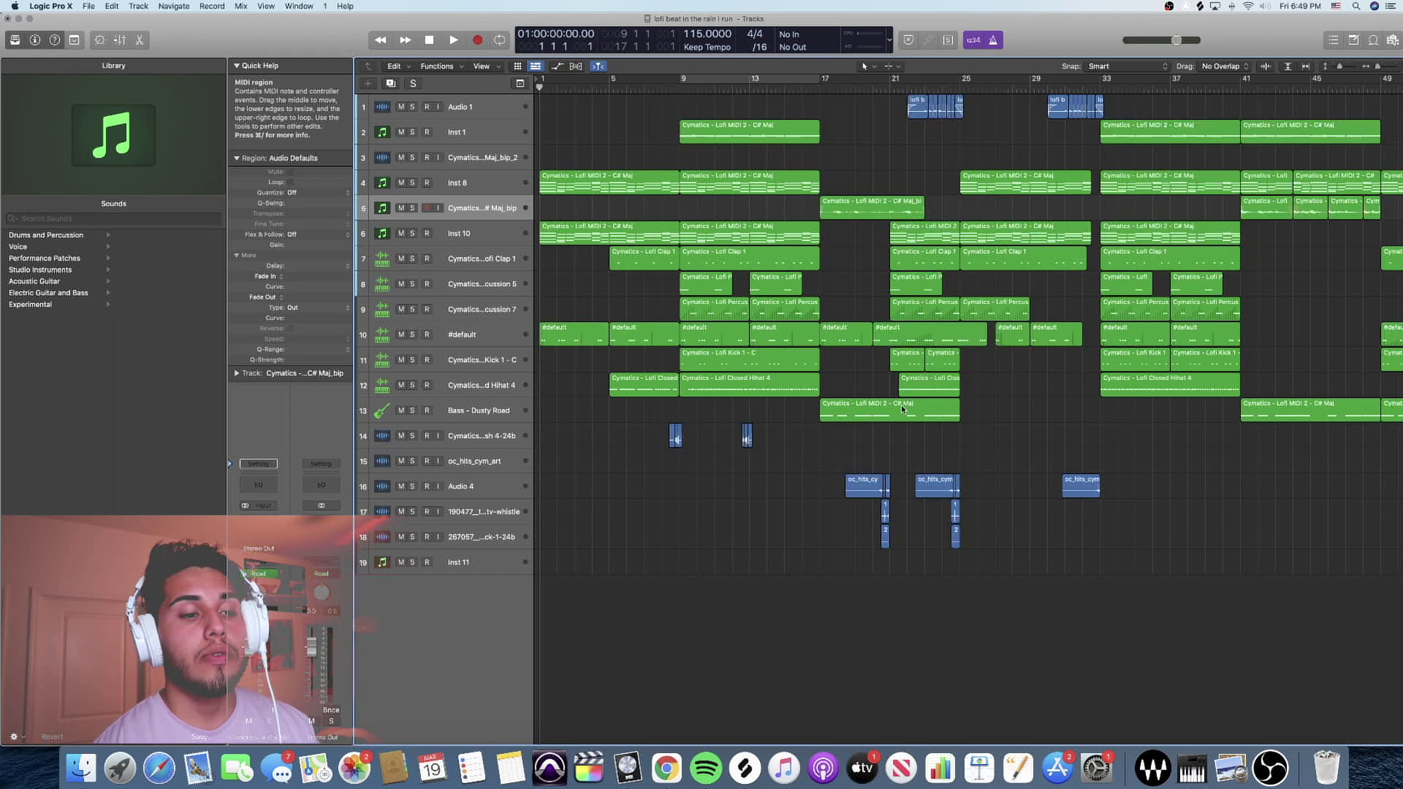
pyautogui.hscroll(1, 903, 409)
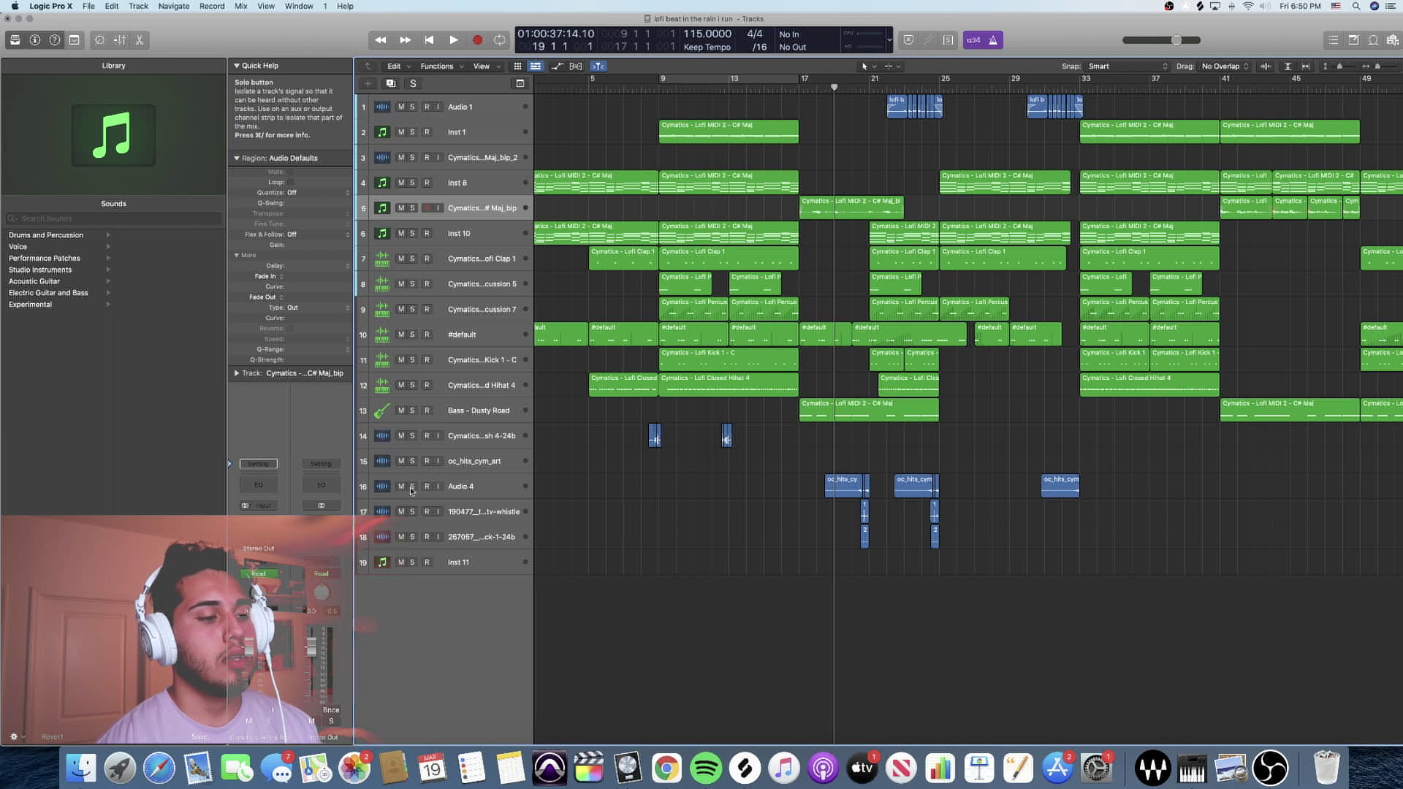
pyautogui.moveTo(411, 487); pyautogui.dragTo(412, 536)
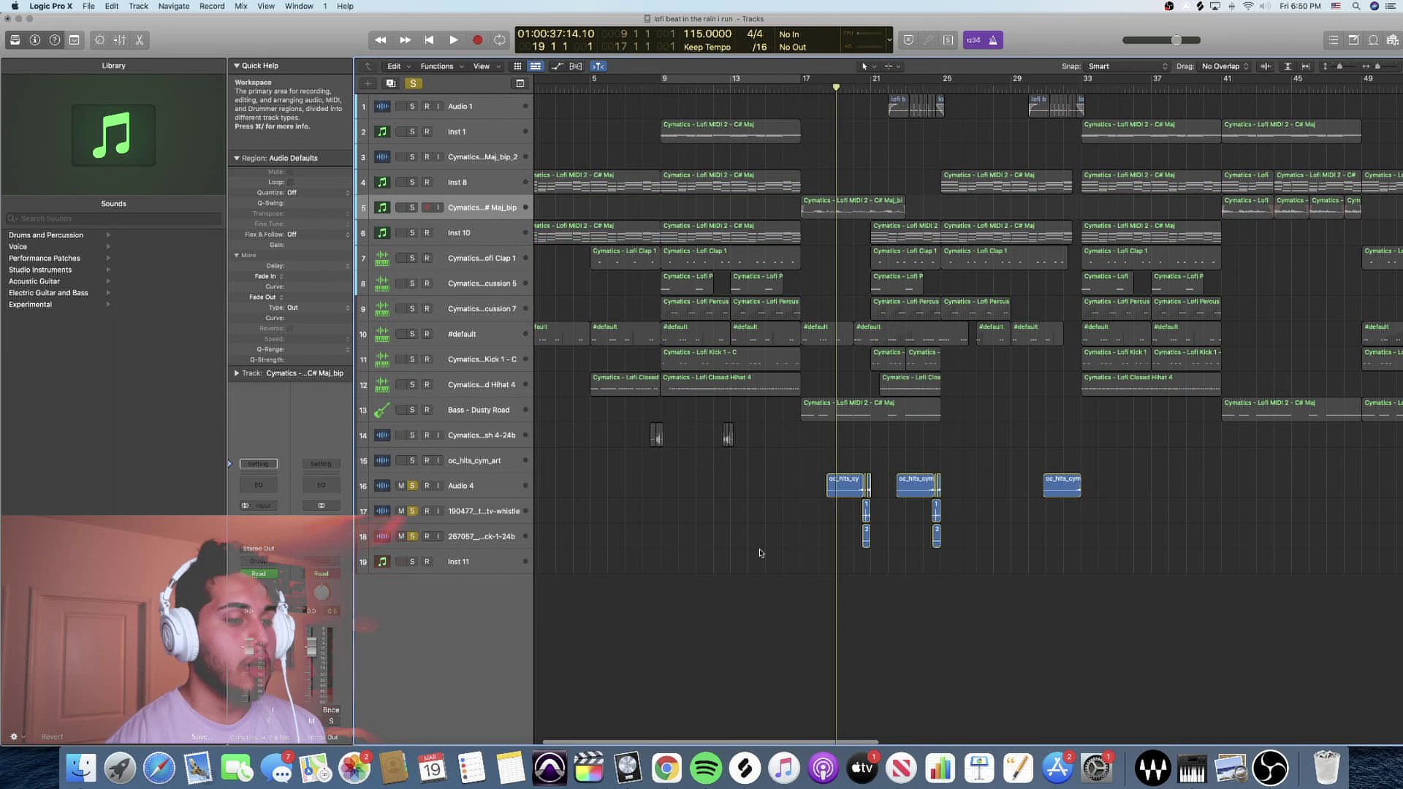
pyautogui.rightClick(462, 498)
pyautogui.click(642, 504)
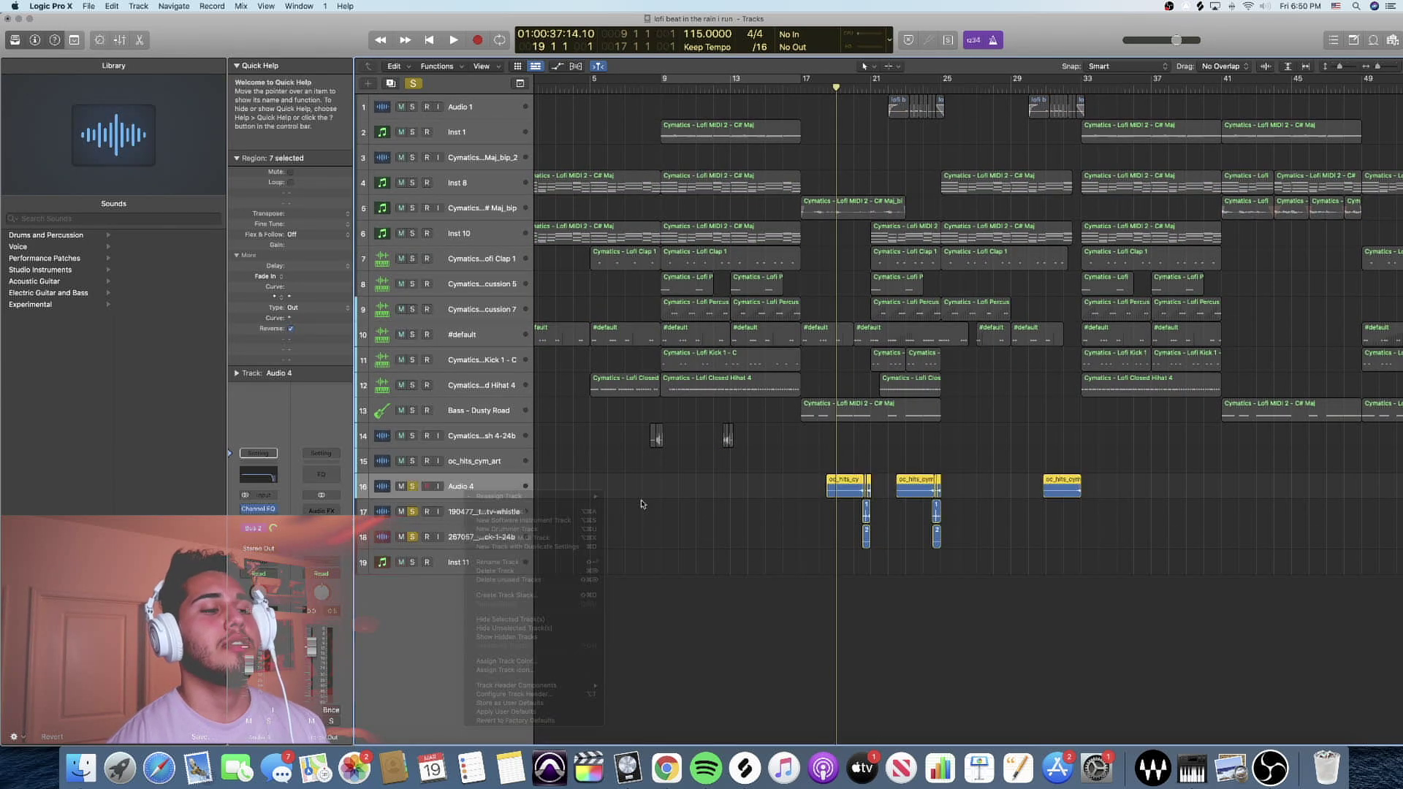
pyautogui.rightClick(642, 504)
pyautogui.click(658, 482)
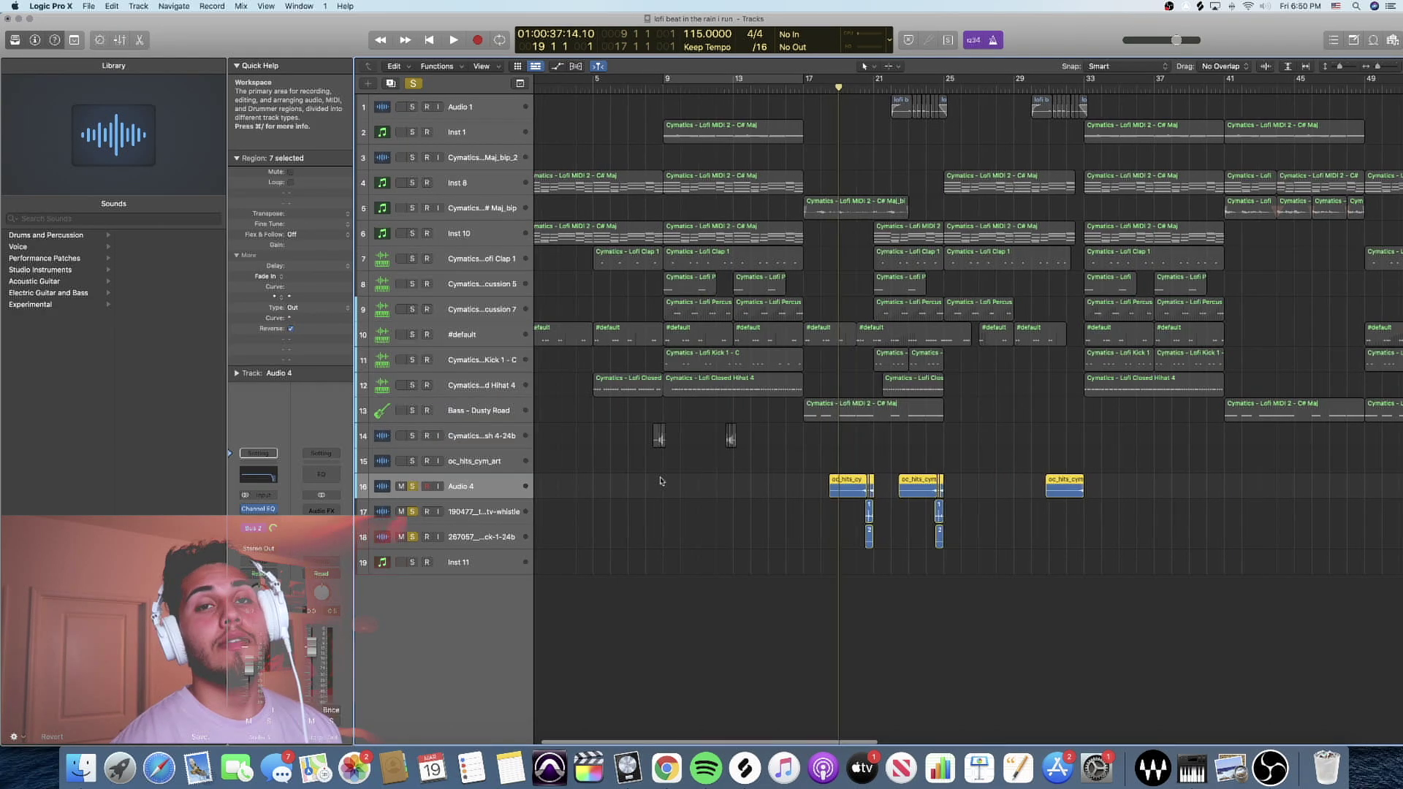
pyautogui.hscroll(-1, 660, 480)
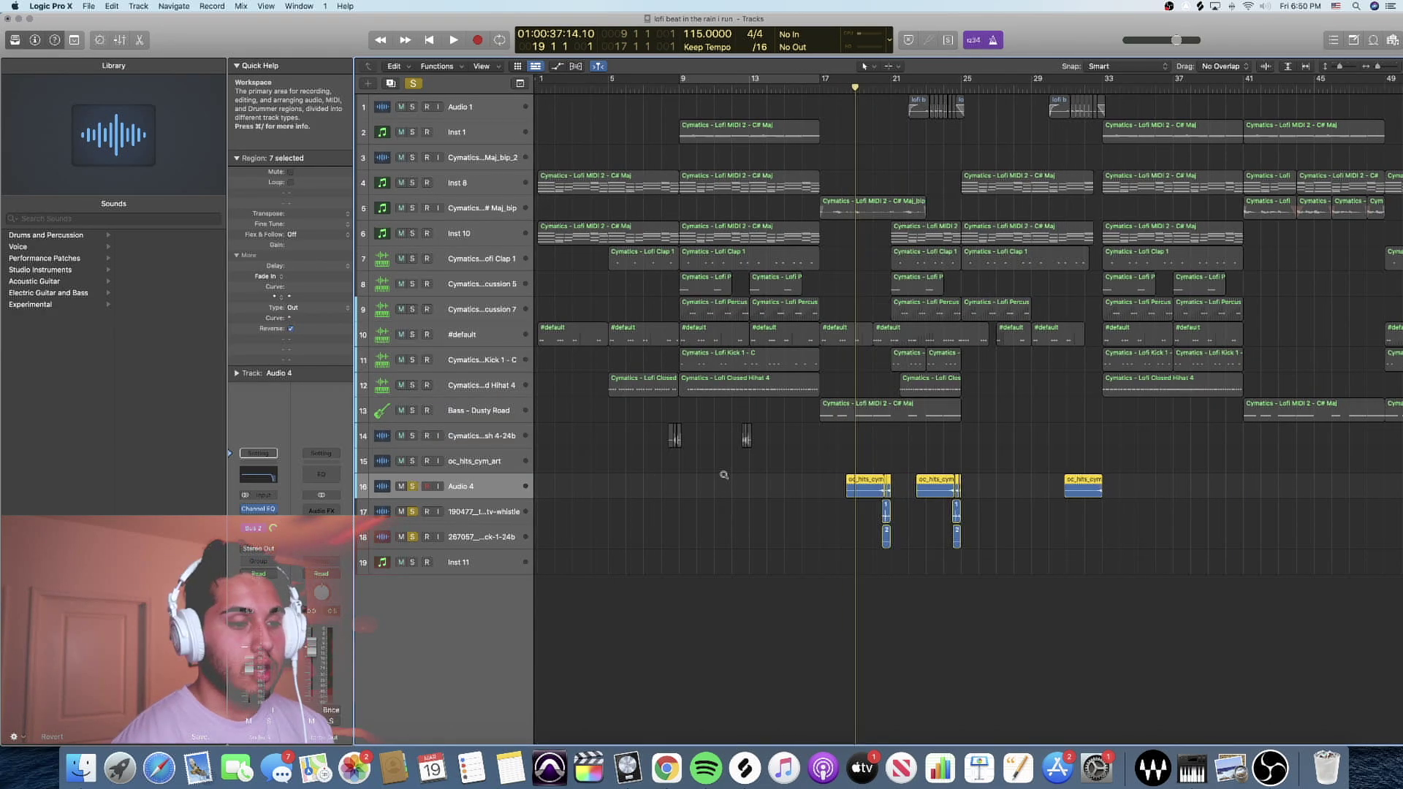
# Play Audio 4's reversed cymbals soloed from bar 19, then clear all solos
pyautogui.press('super+Right')
pyautogui.press('super+Right')
pyautogui.press('super+Right')
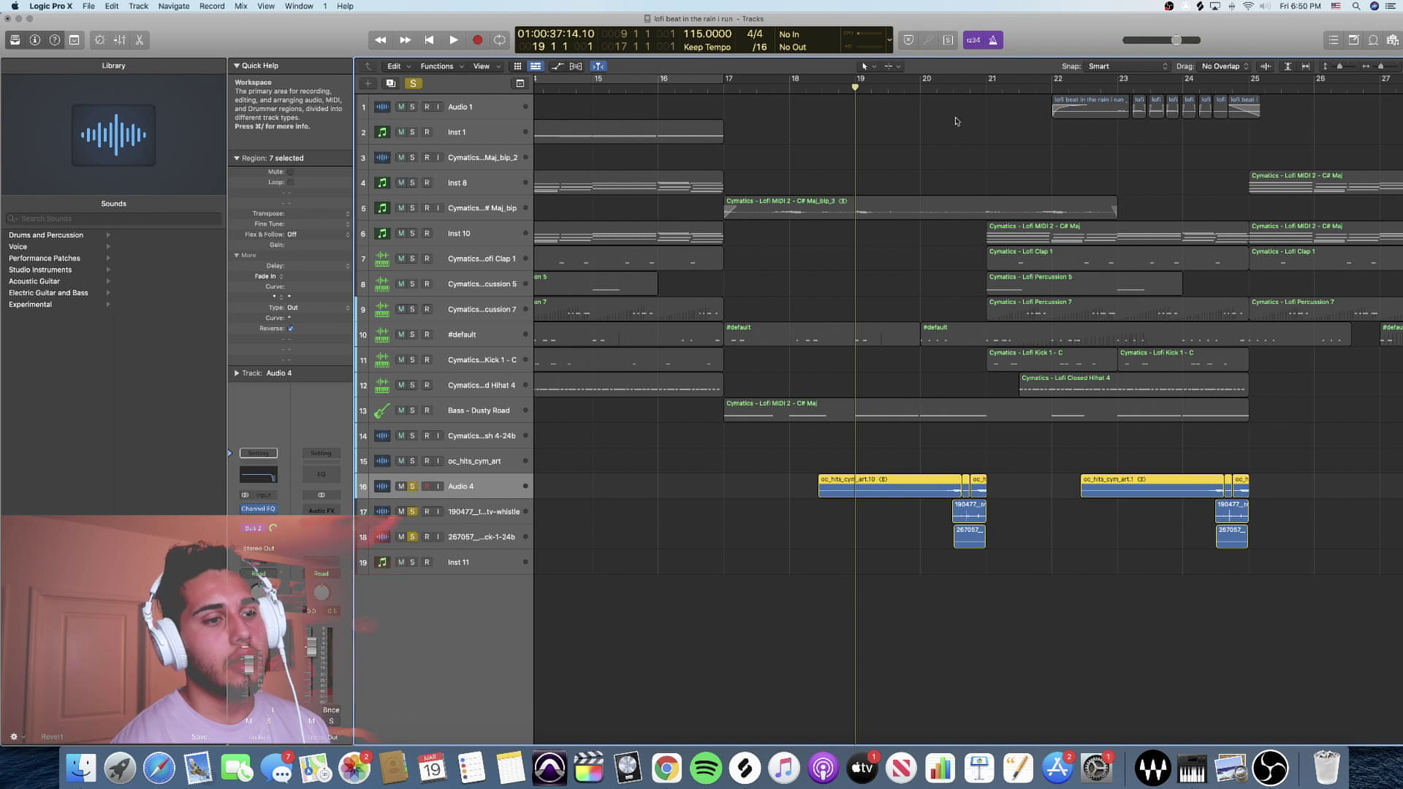
pyautogui.hscroll(2, 929, 87)
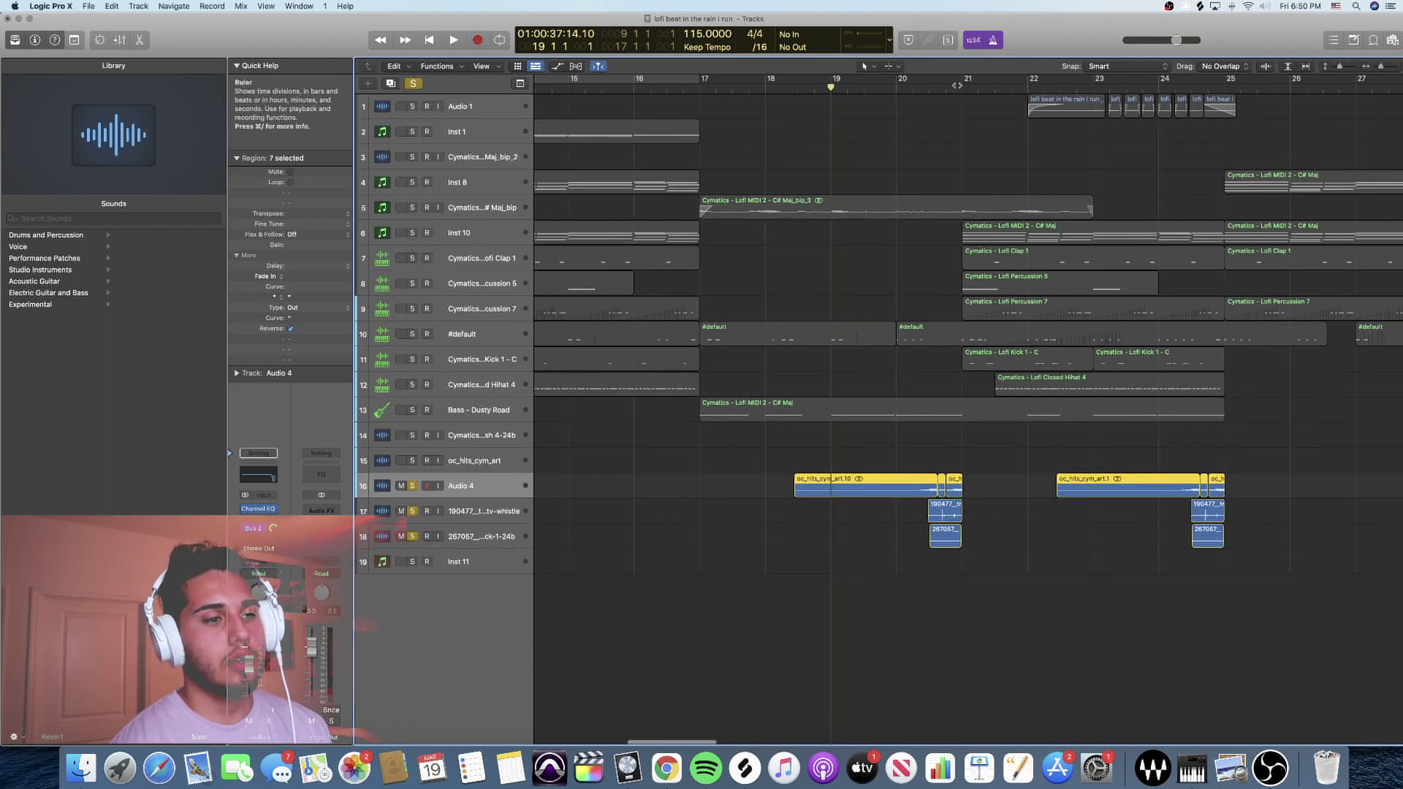
pyautogui.click(864, 85)
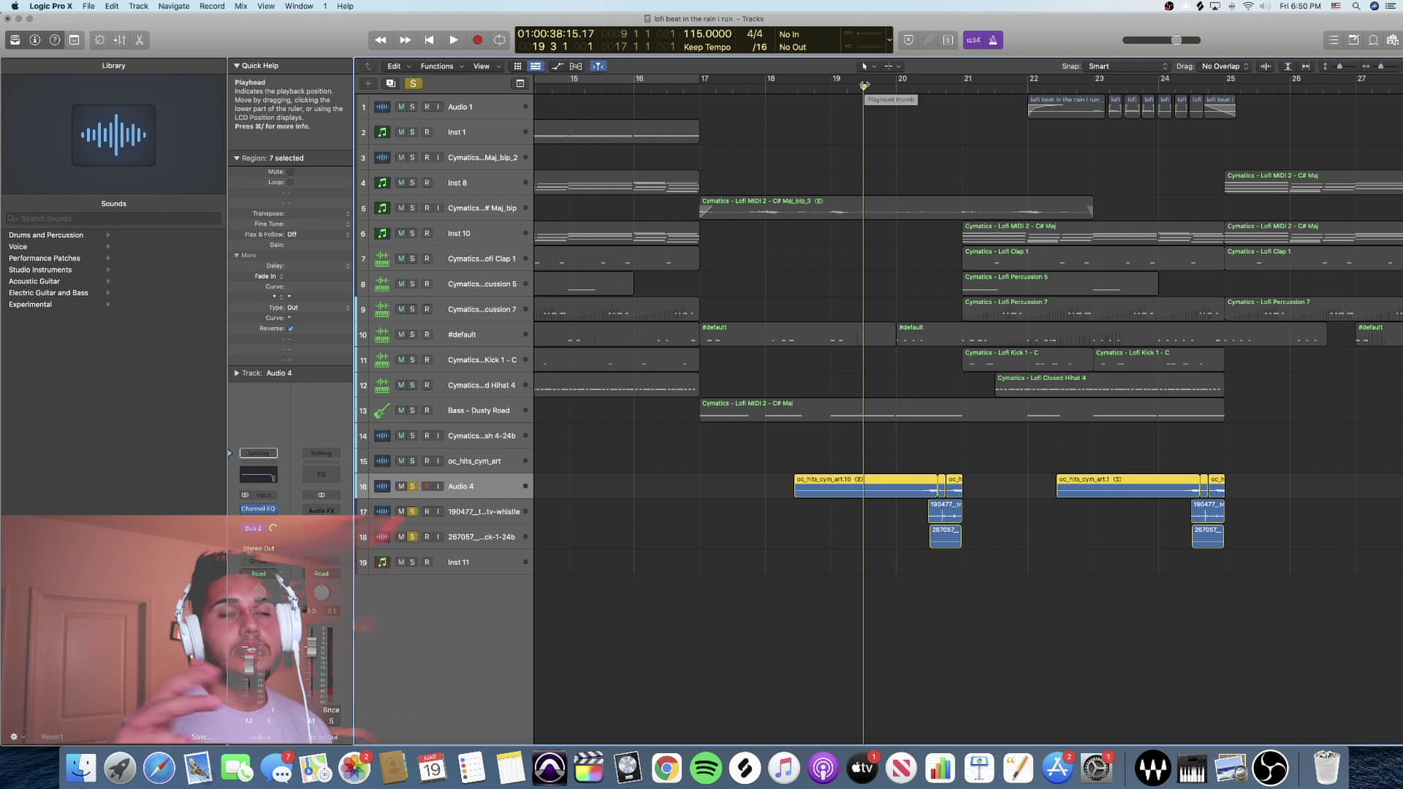
pyautogui.press('s')
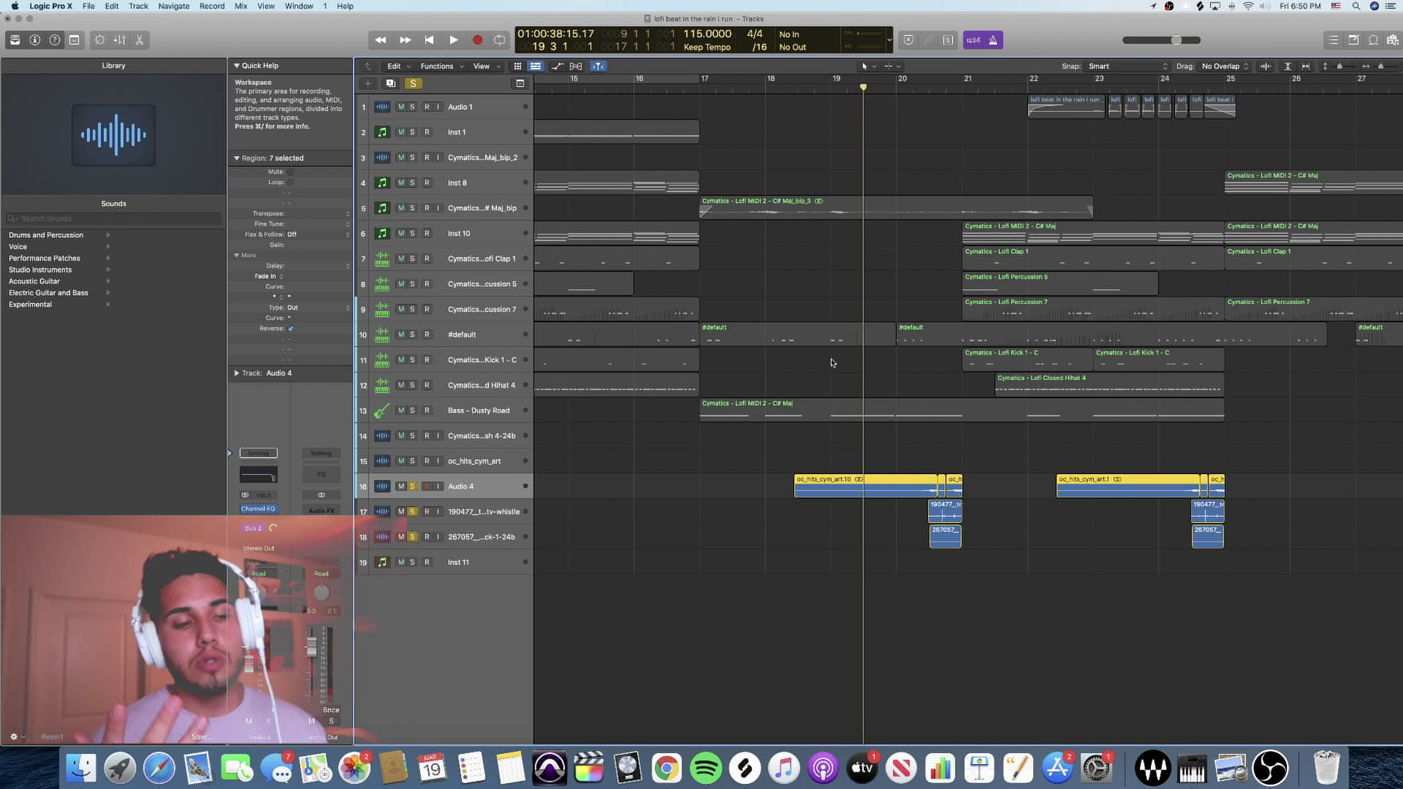
pyautogui.press('space')
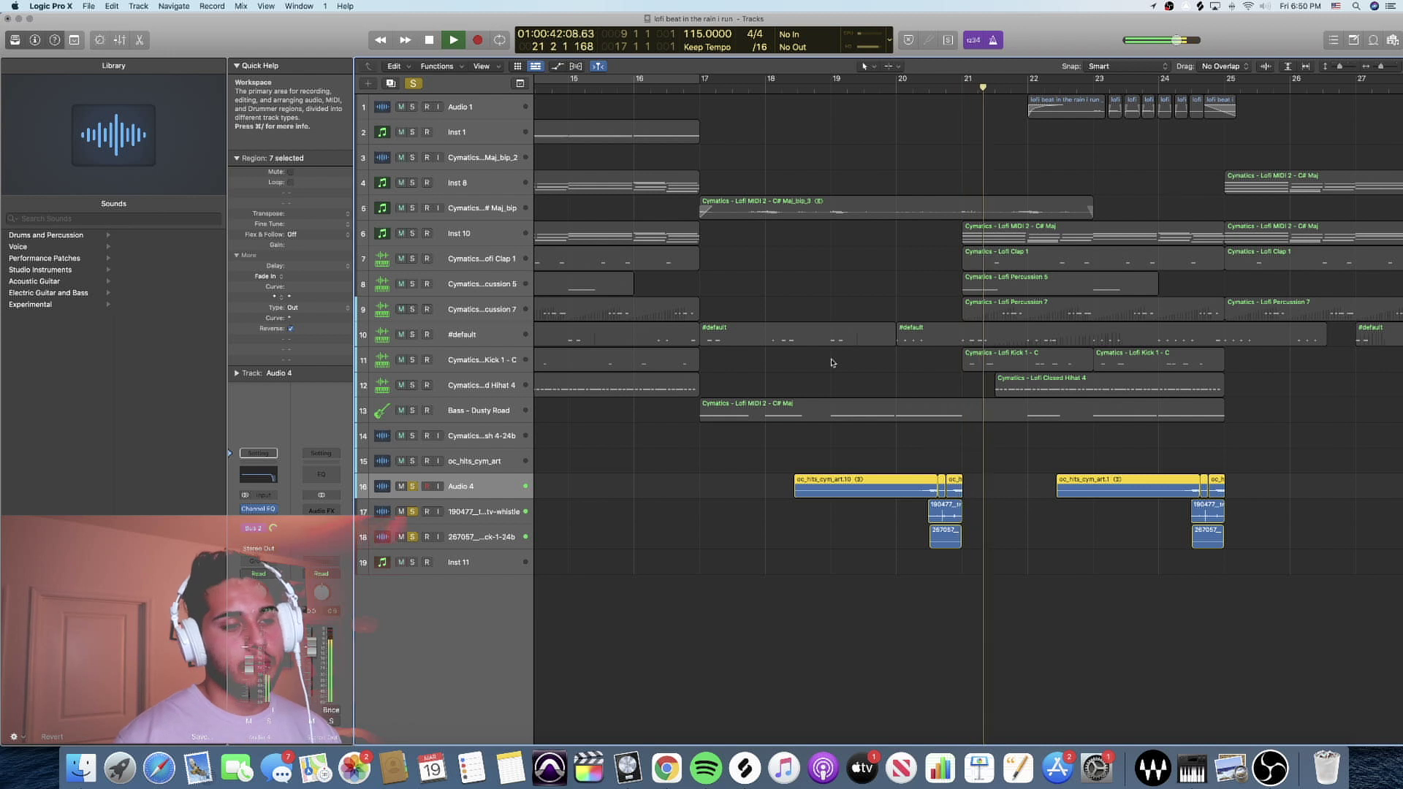
pyautogui.press('space')
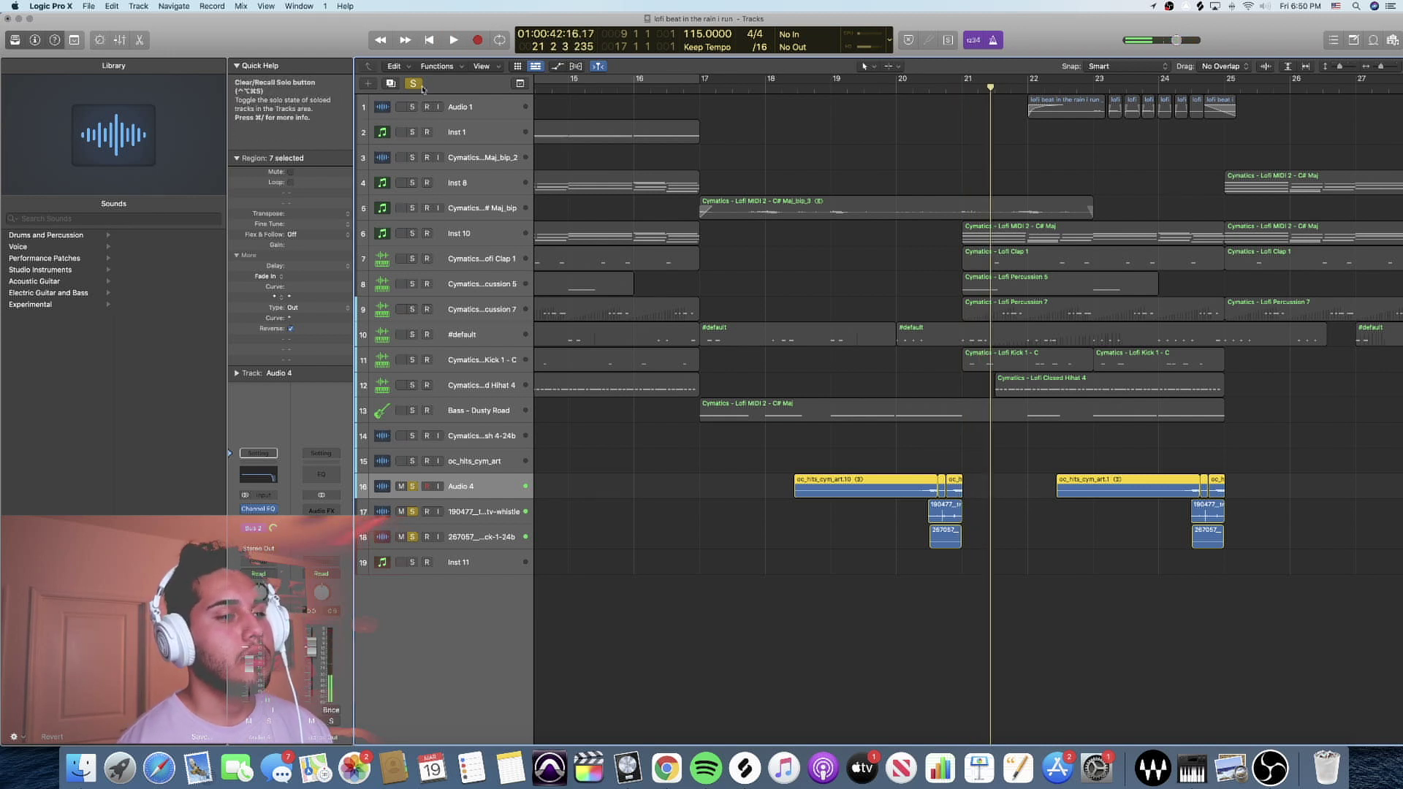
pyautogui.click(422, 84)
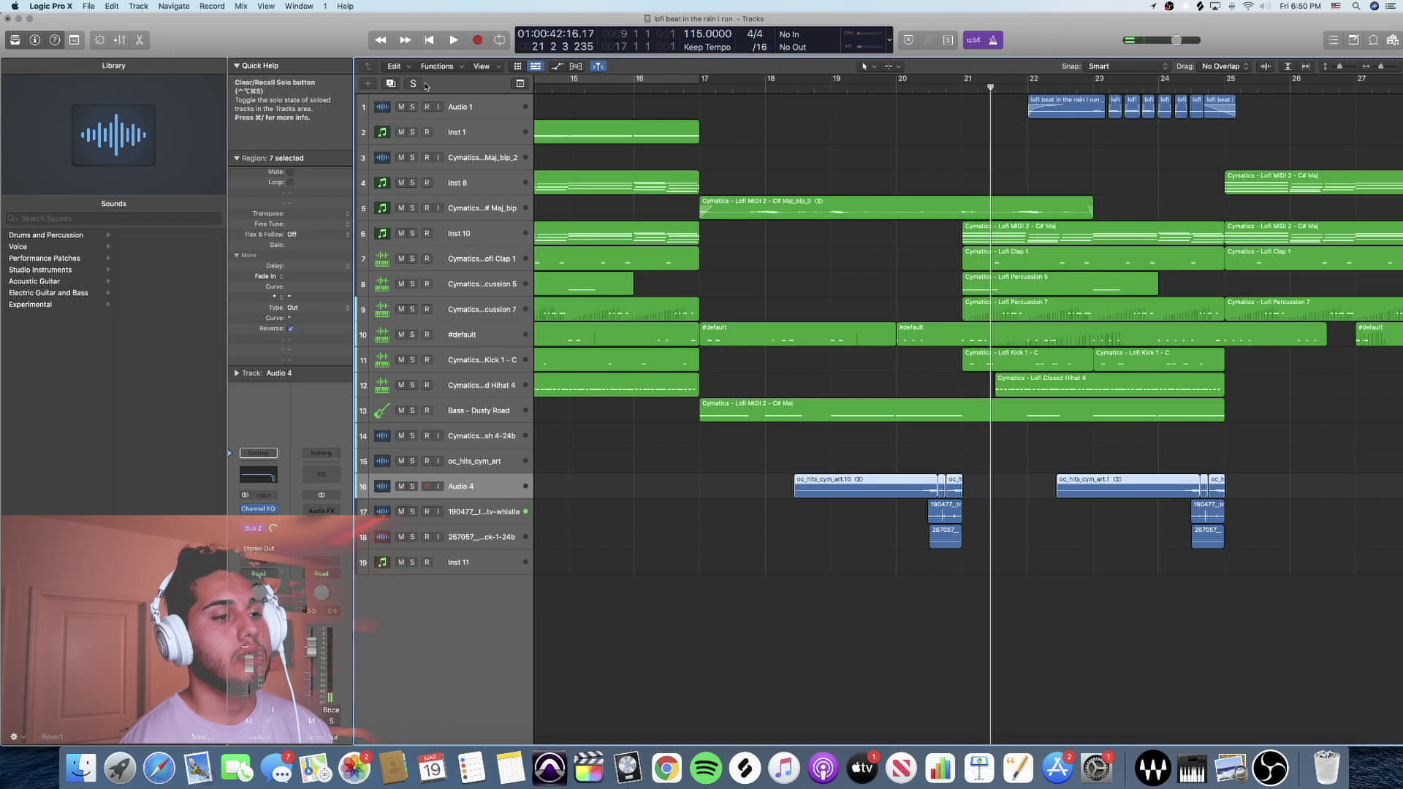
# Play the drop, then select and play the oc_hits_cym_art.5 cymbal region
pyautogui.doubleClick(840, 87)
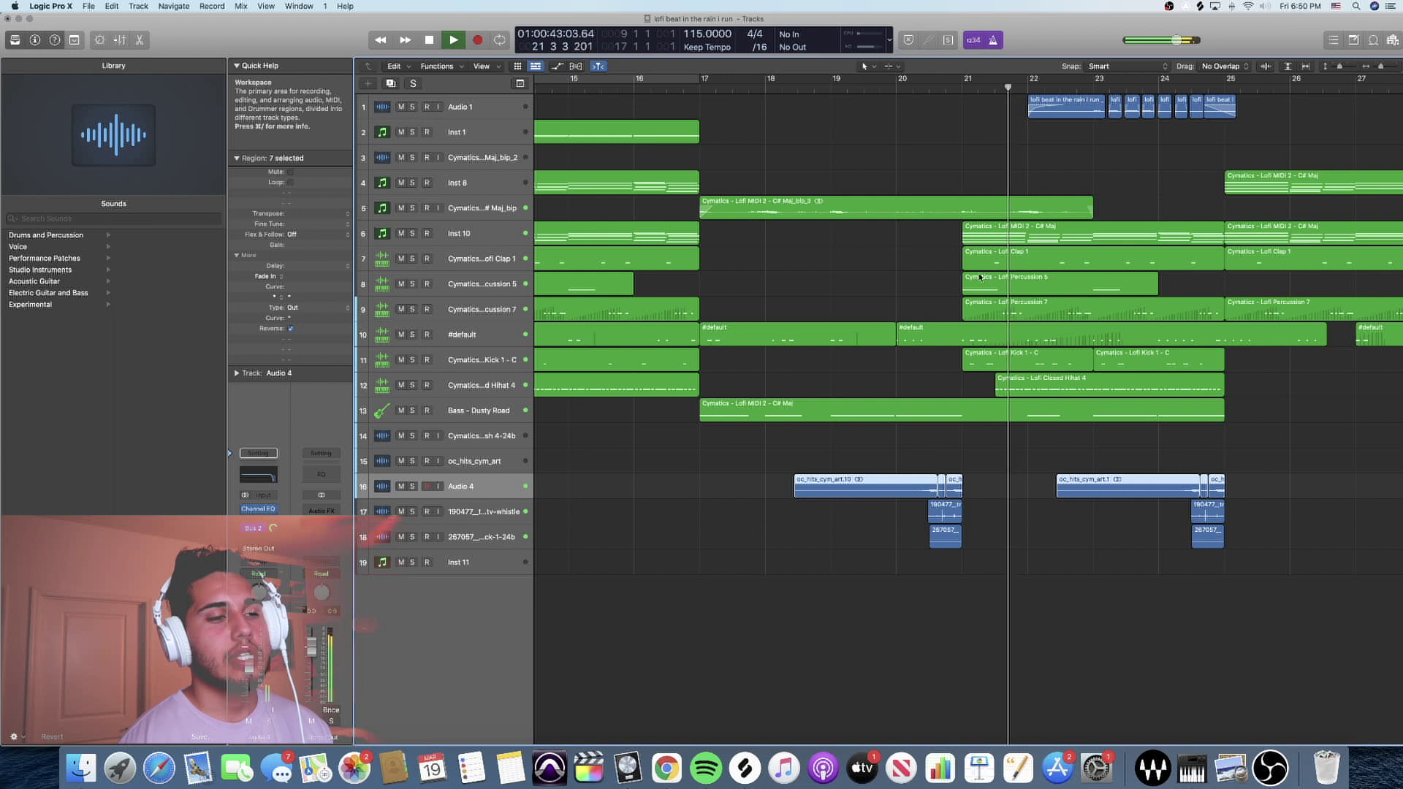
pyautogui.press('space')
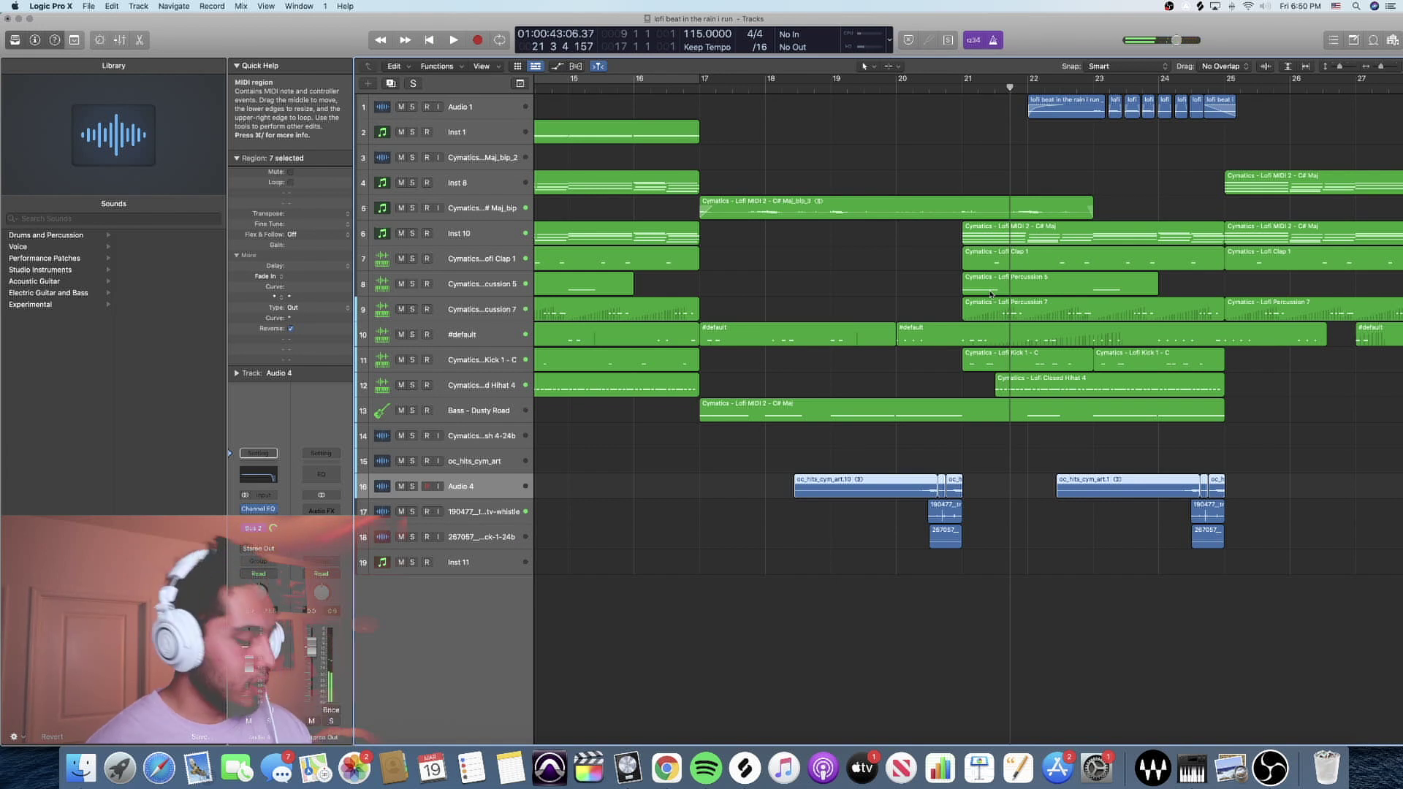
pyautogui.scroll(-3, 979, 350)
pyautogui.scroll(-3, 973, 367)
pyautogui.scroll(-2, 968, 381)
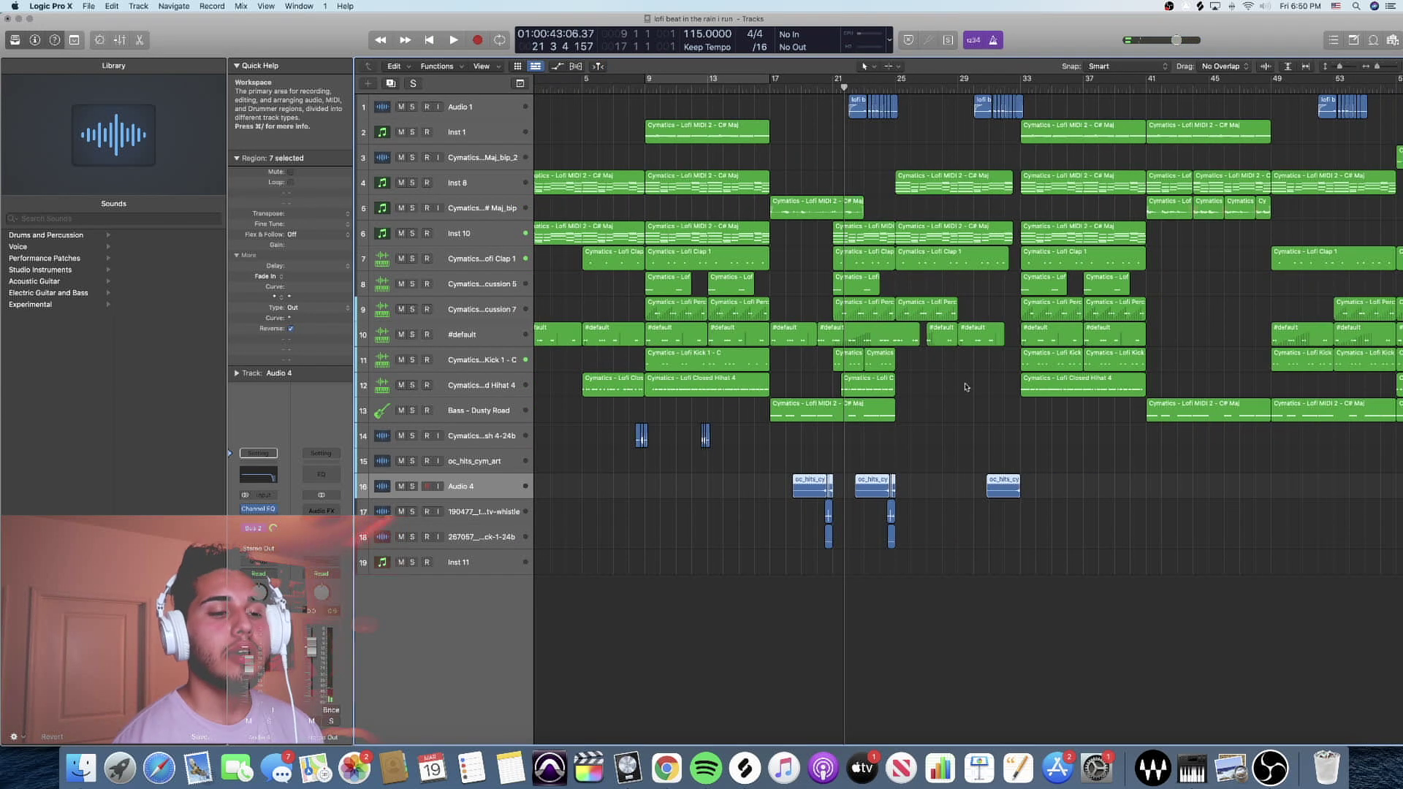
pyautogui.click(1010, 495)
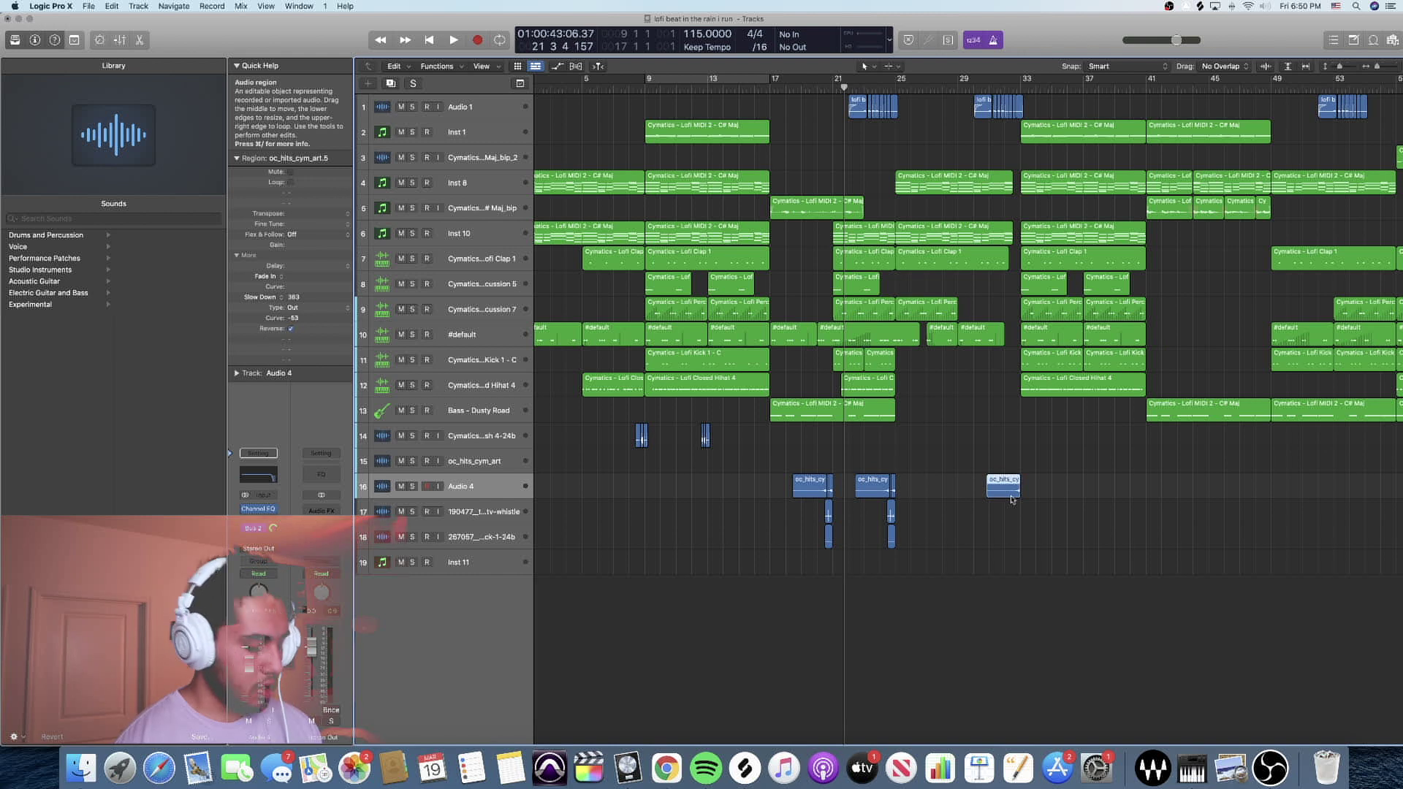
pyautogui.press('space')
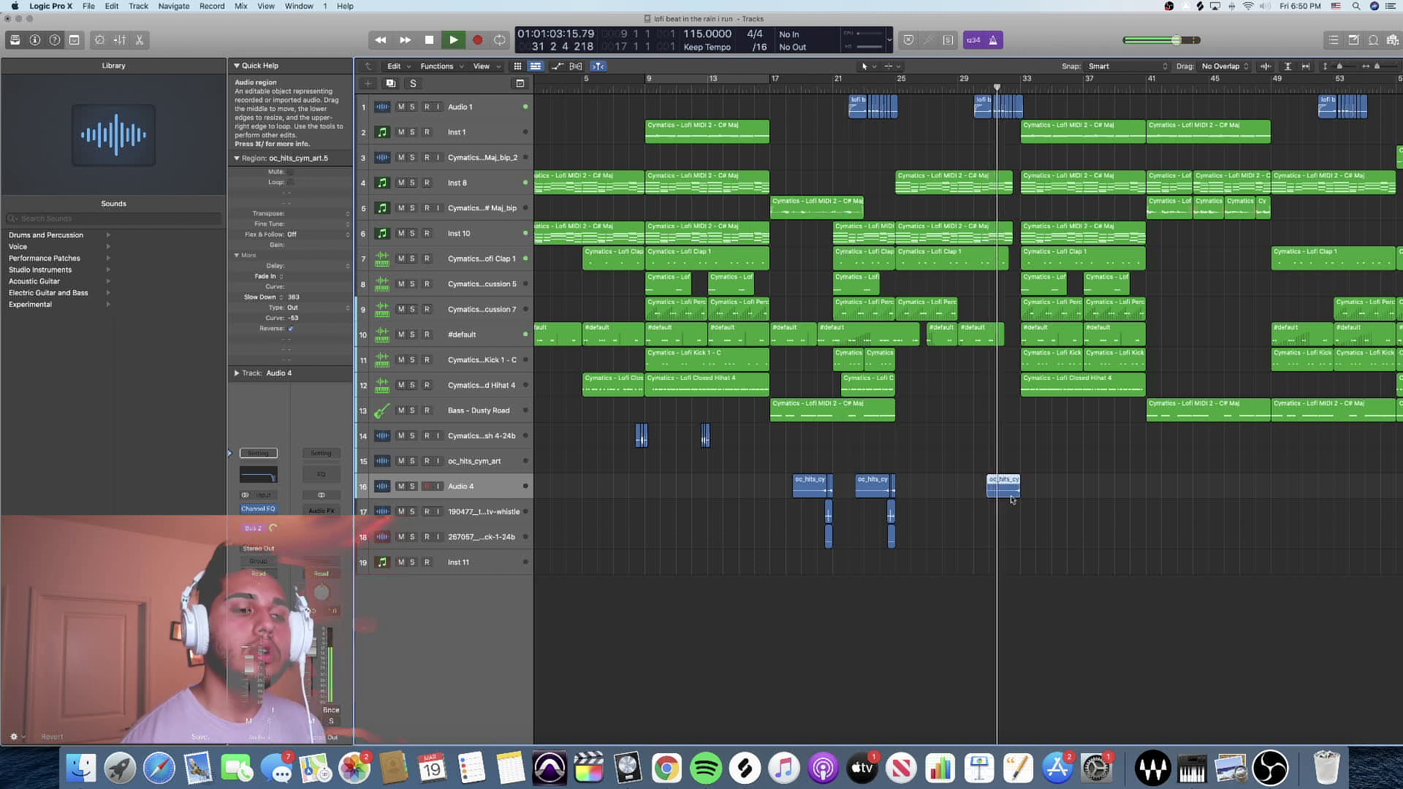
pyautogui.hscroll(1, 1011, 499)
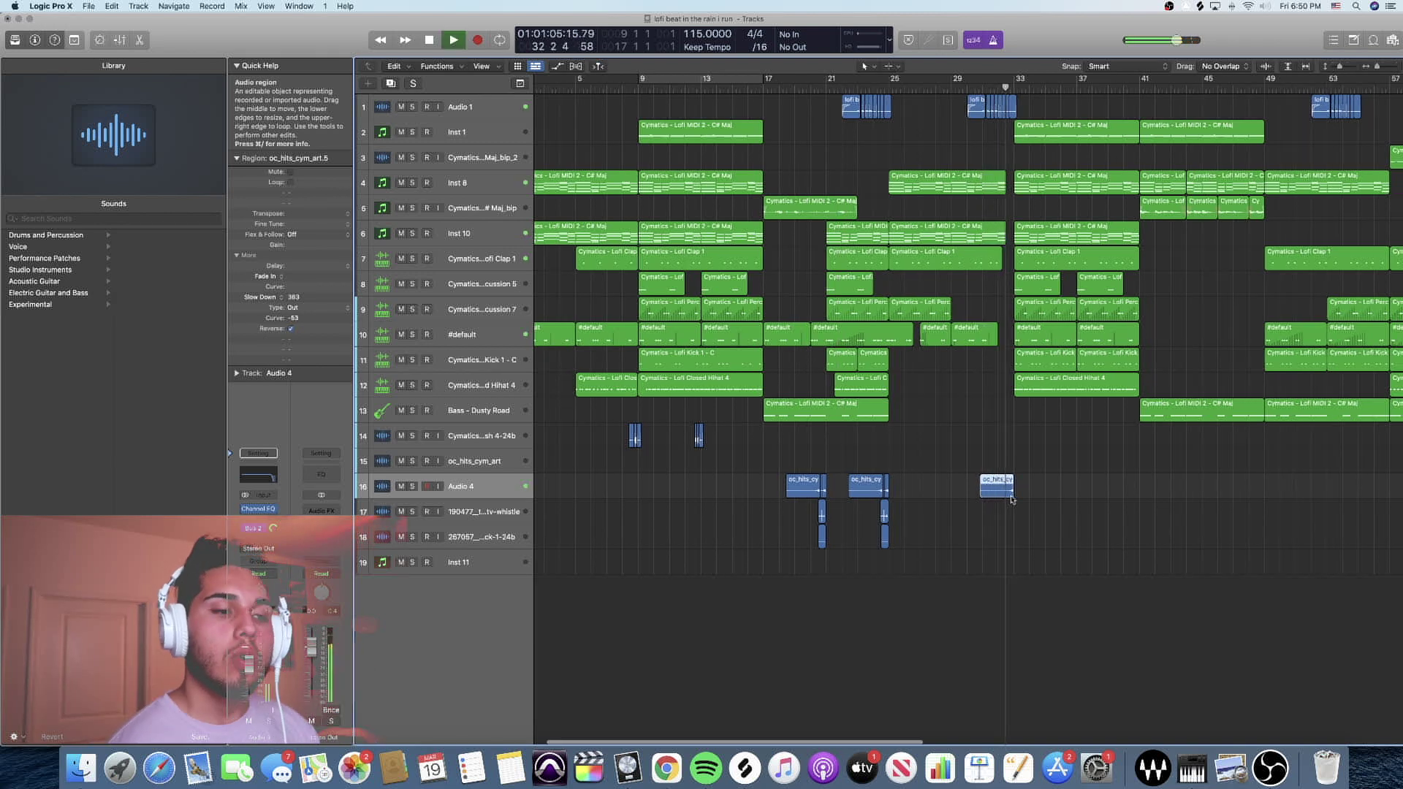
pyautogui.hscroll(1, 1012, 499)
pyautogui.hscroll(5, 1012, 500)
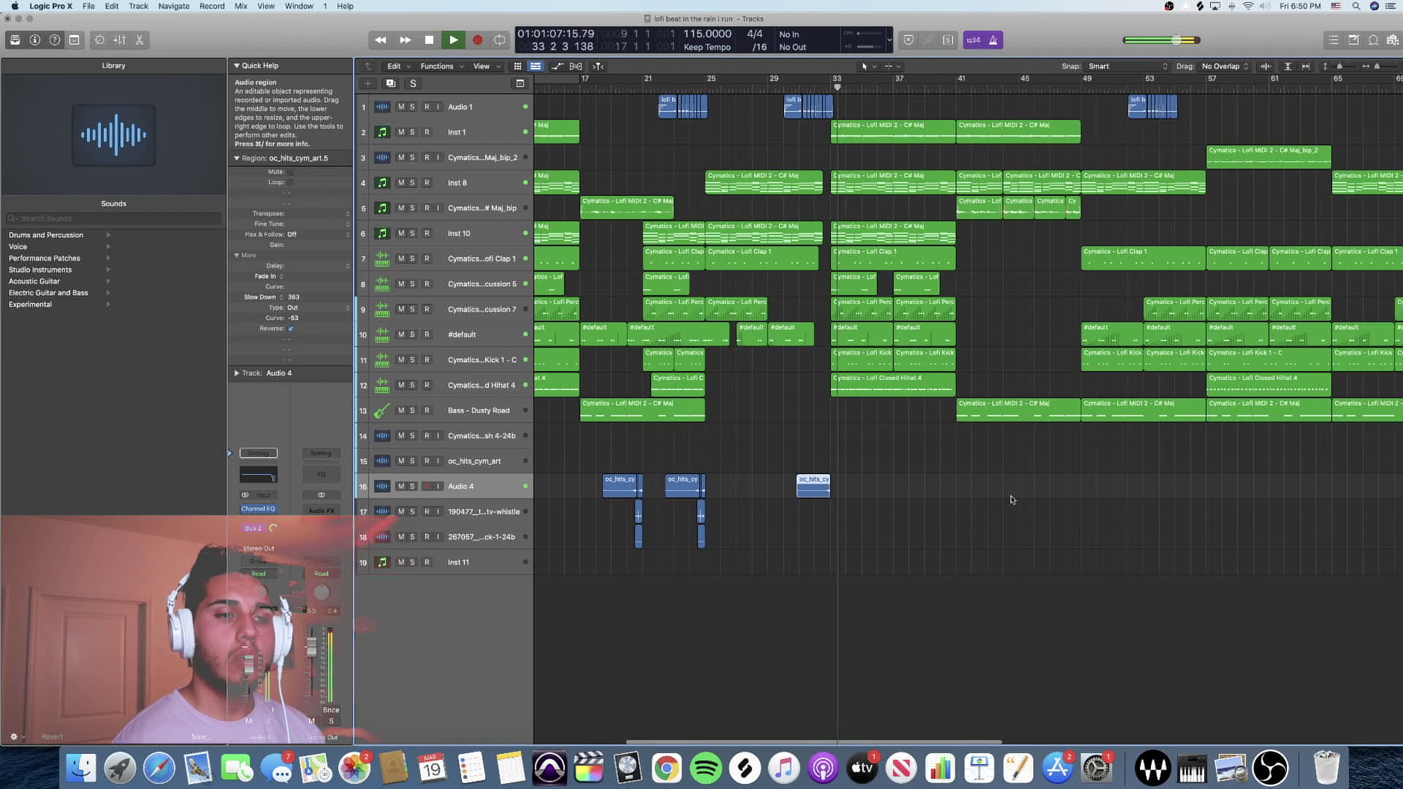
pyautogui.press('space')
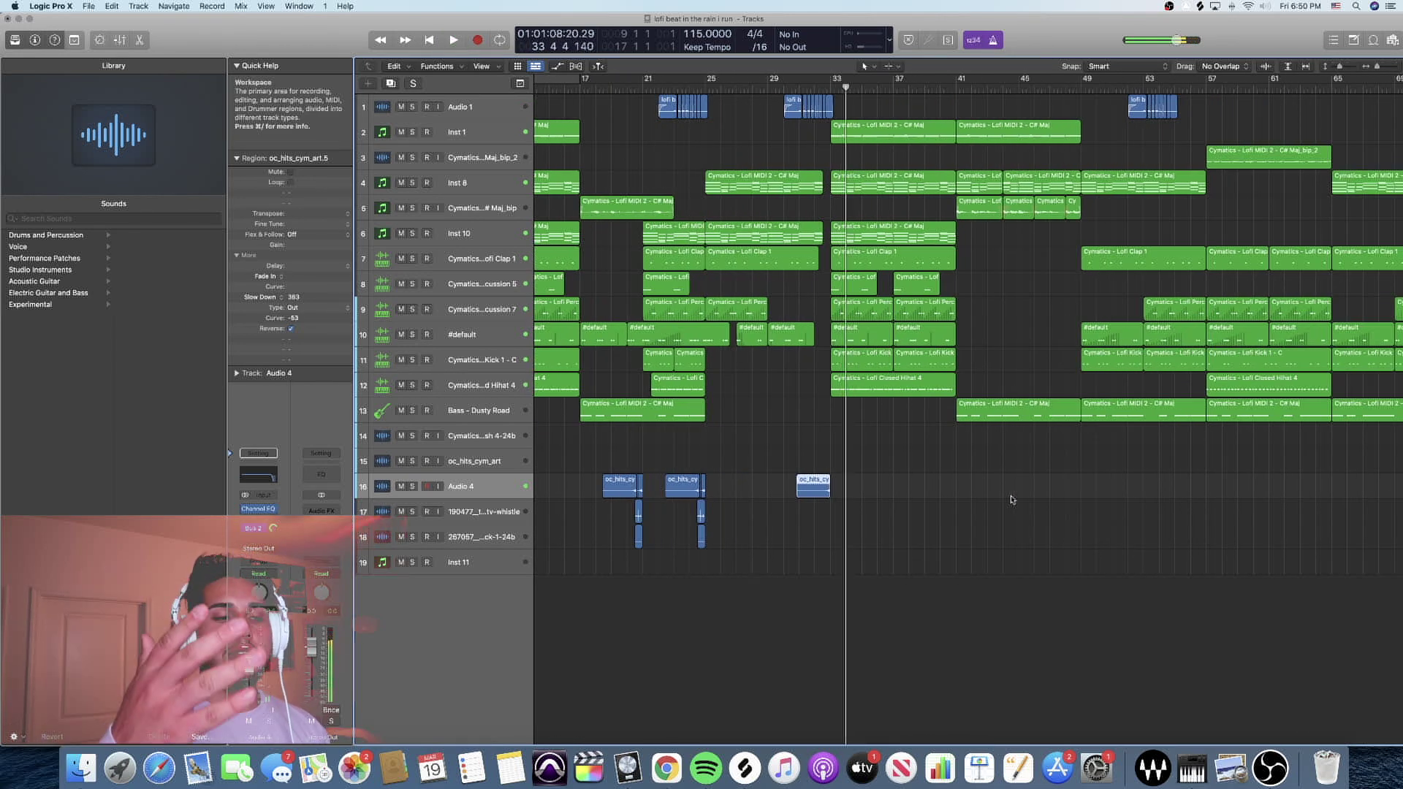
# Play bars 30–34 with Audio 4 briefly soloed, then fit the whole arrangement in view
pyautogui.press('cmd+Right')
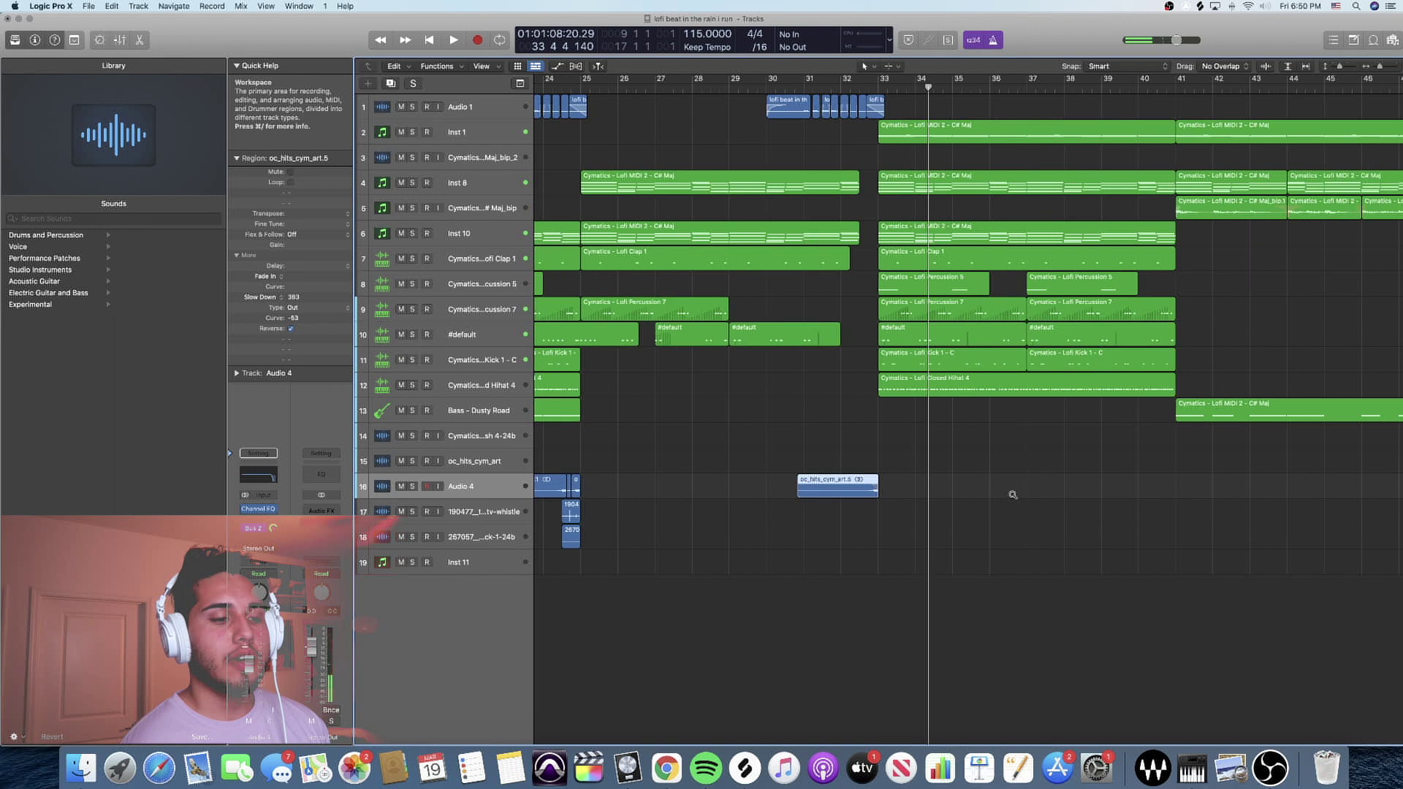
pyautogui.press('cmd+Right')
pyautogui.press('cmd+Right')
pyautogui.press('cmd+Right')
pyautogui.press('cmd+Right')
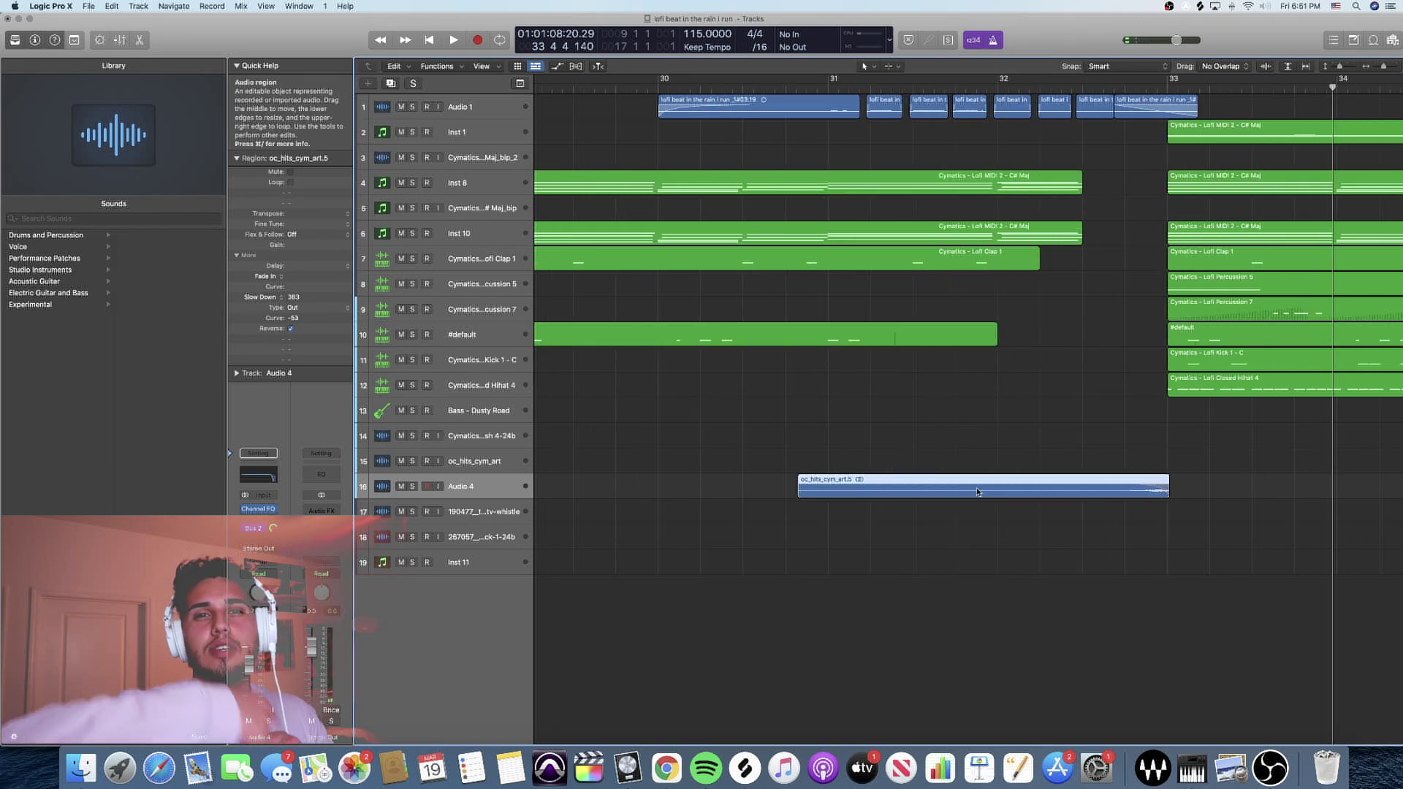
pyautogui.press('space')
pyautogui.press('s')
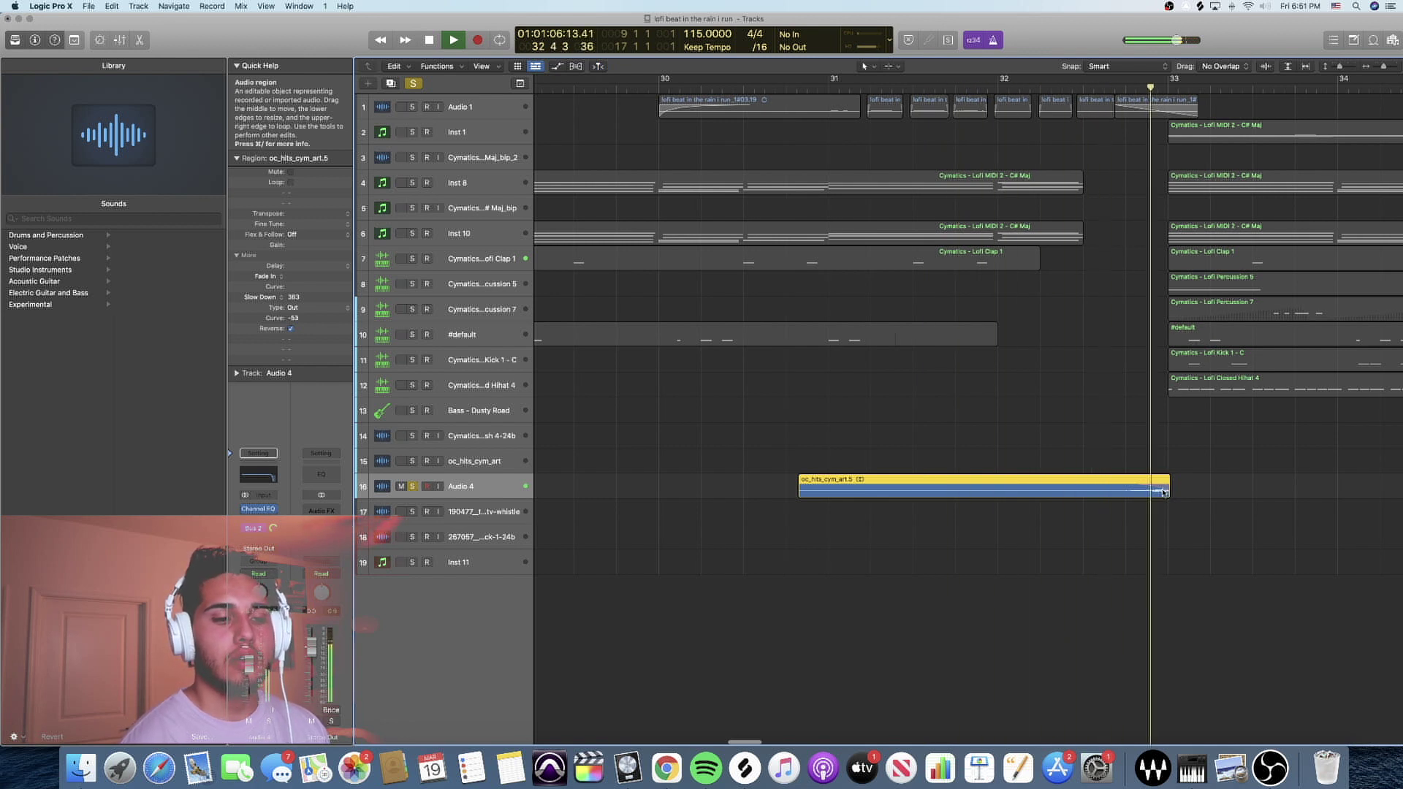
pyautogui.press('s')
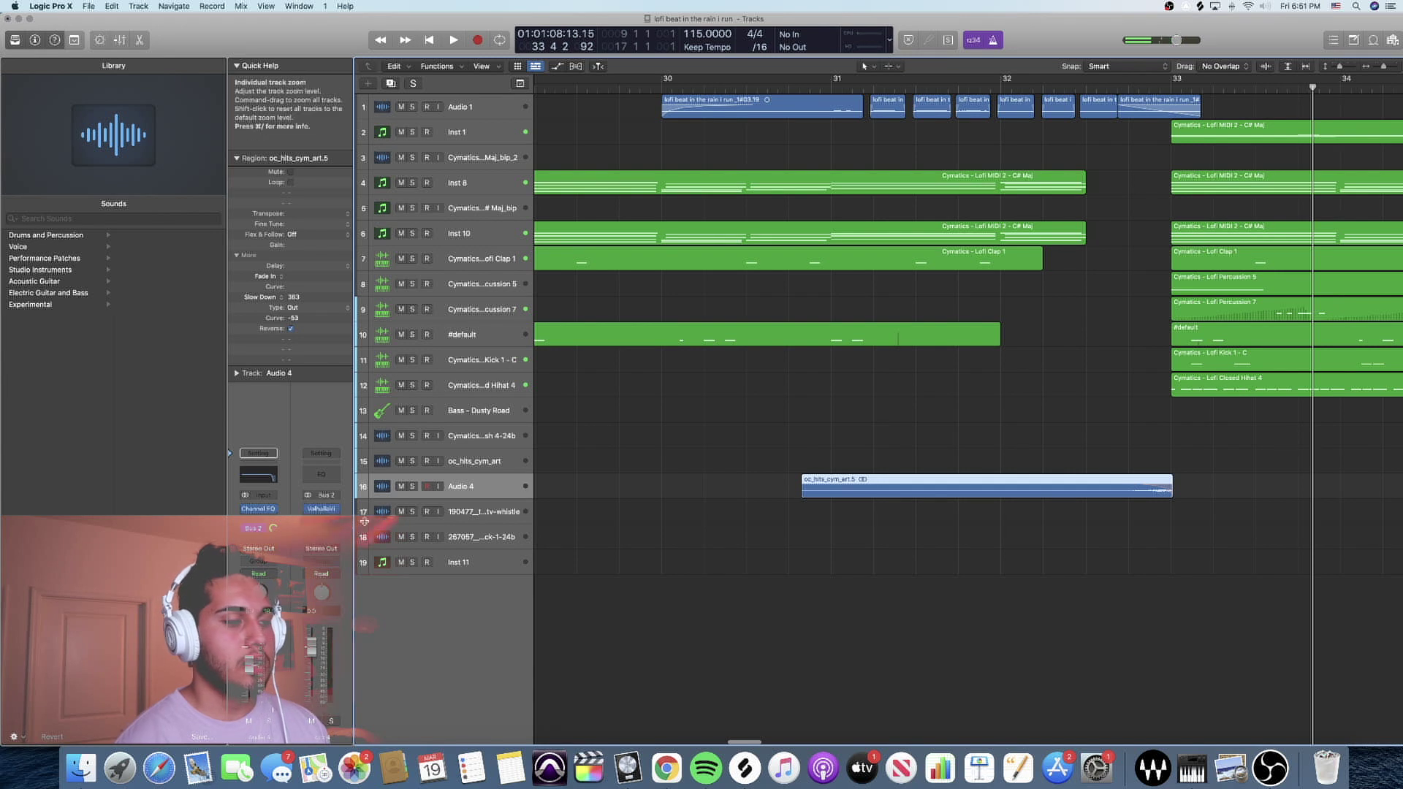
pyautogui.press('z')
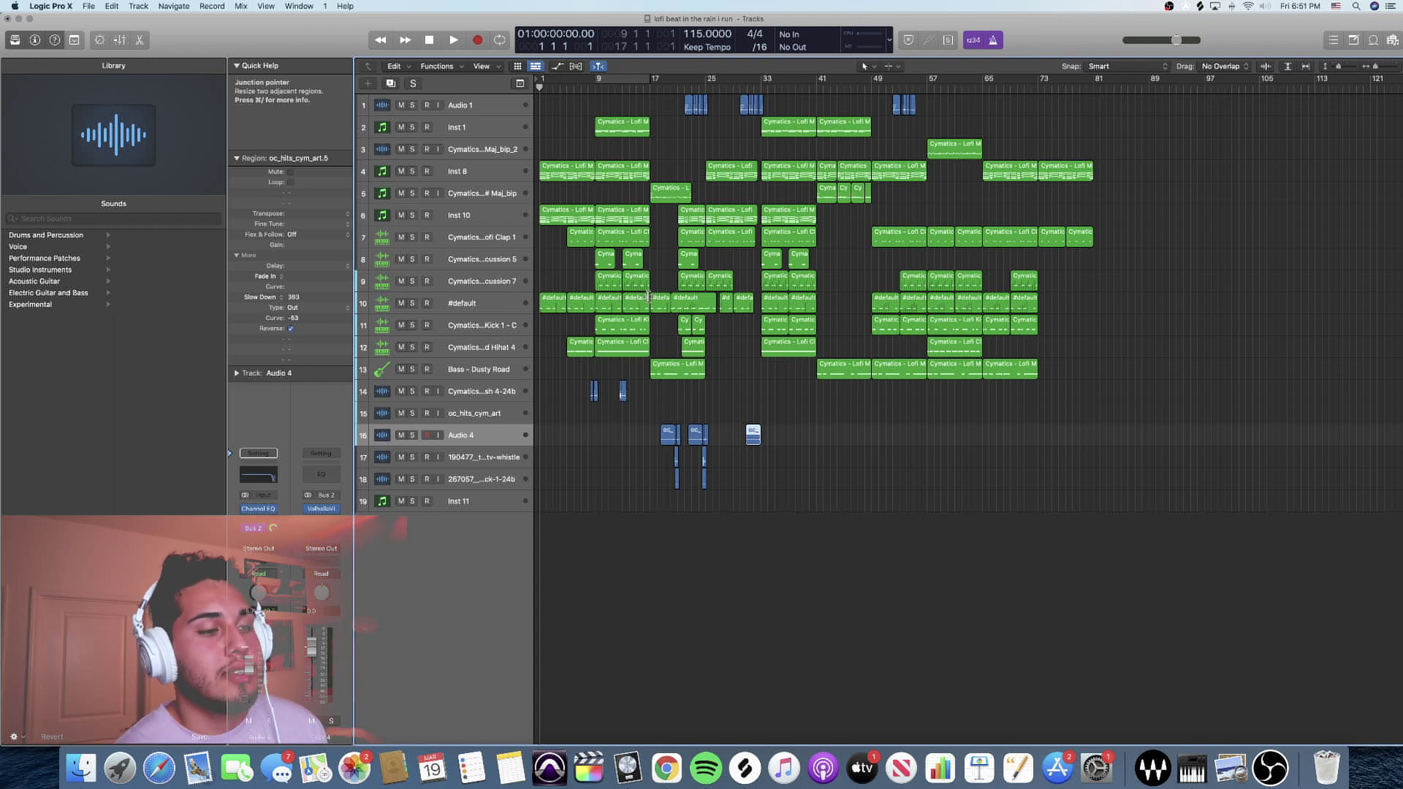
pyautogui.click(752, 349)
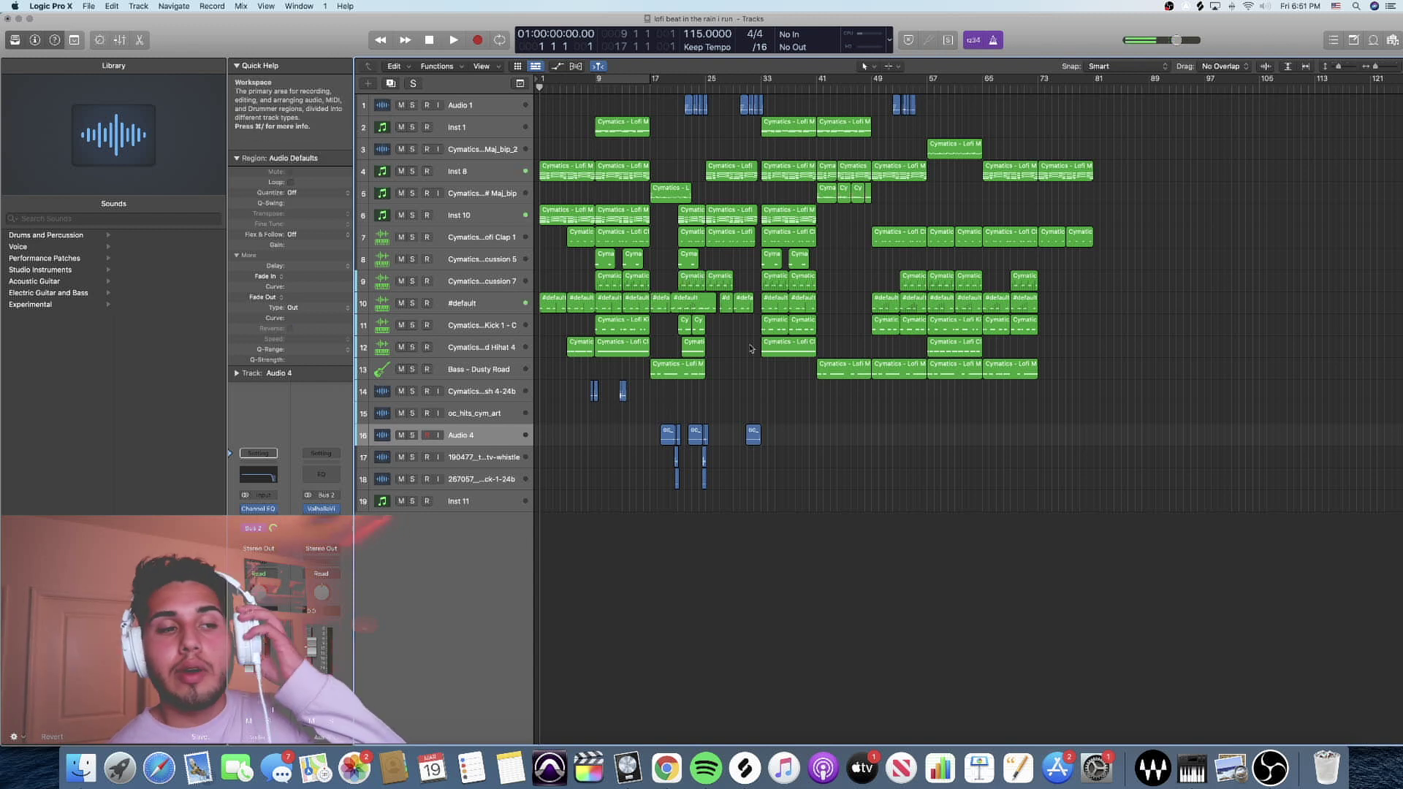